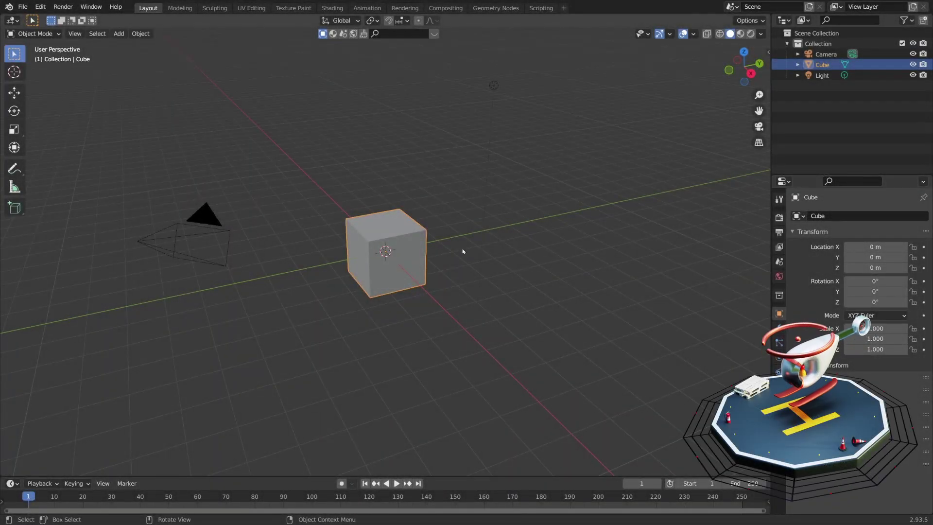
Add a Subdivision Surface modifier to the cube with viewport level 2 and shade it smooth.
scroll(393, 287, "up", 2)
left_click(779, 328)
left_click(861, 215)
left_click(706, 405)
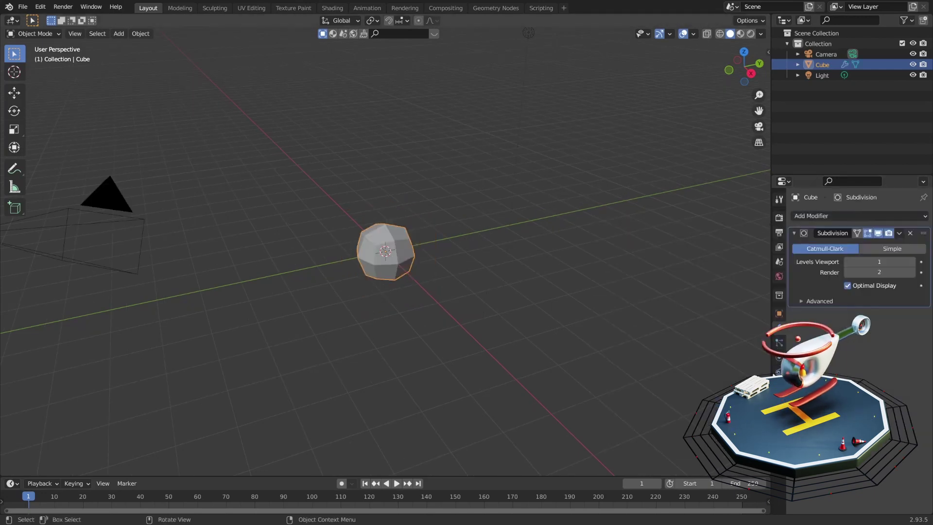
left_click(912, 261)
right_click(364, 266)
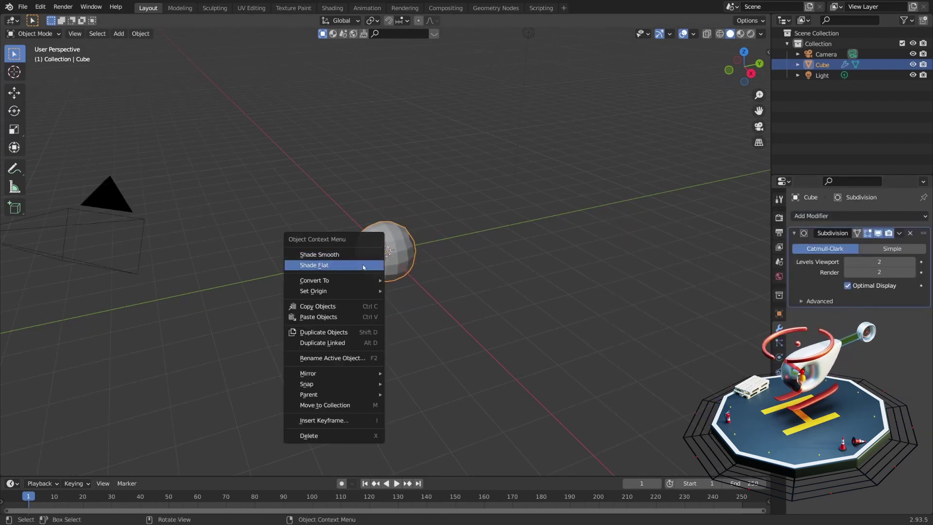
left_click(335, 255)
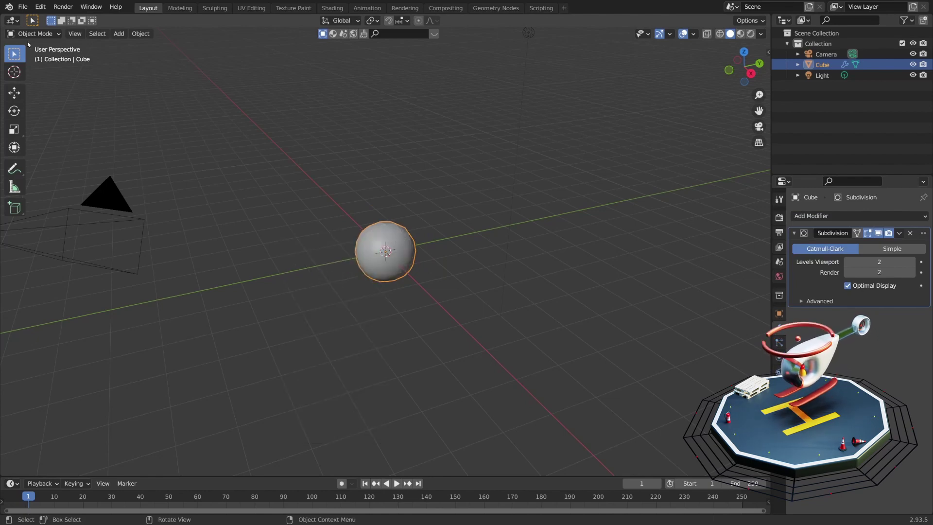
Enter Edit Mode on the cube and turn on X-ray display.
key("KP_3")
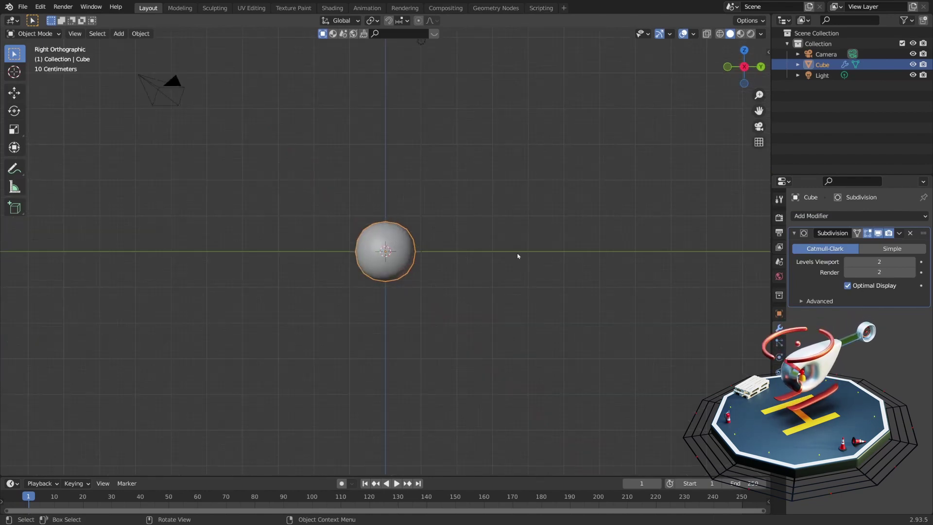
middle_click_drag(455, 247, 424, 253, "shift")
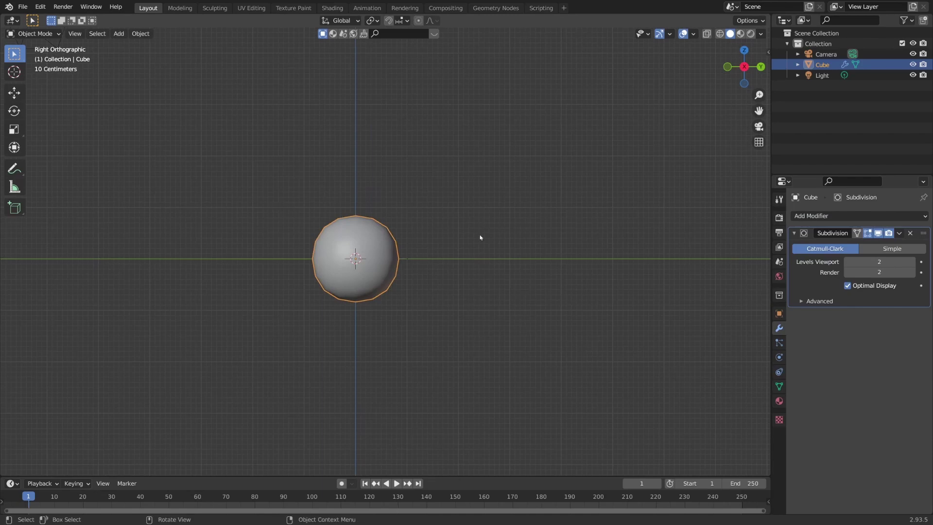
key("Tab")
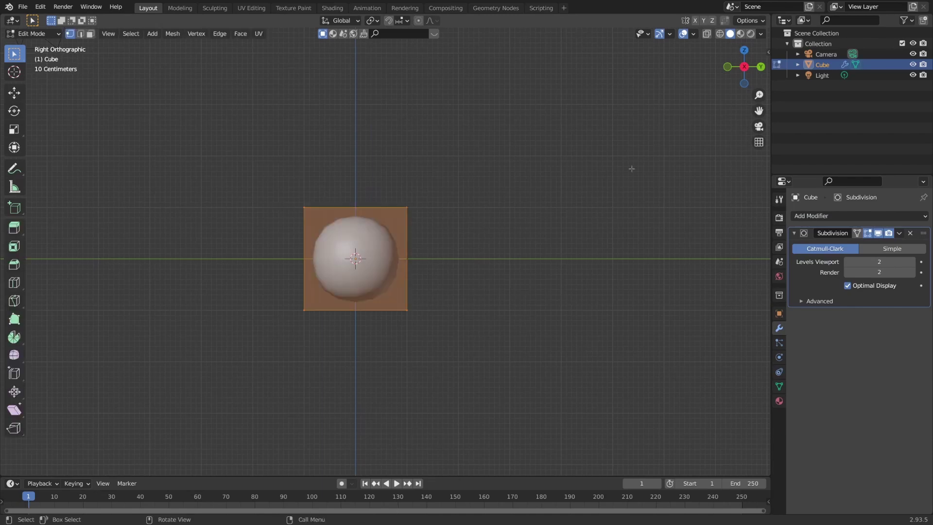
left_click(706, 34)
middle_click_drag(262, 235, 455, 226)
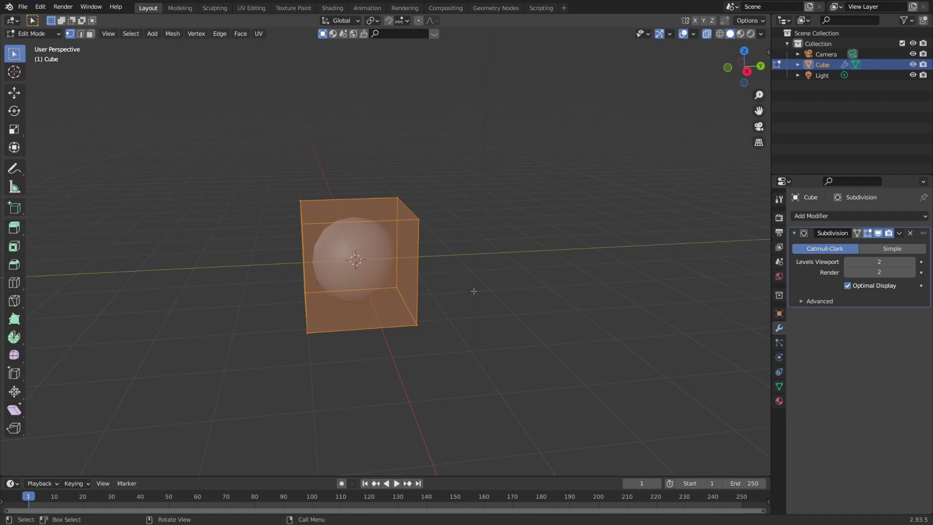
Extrude the cube's positive-Y face outward along Y to lengthen the body.
key("KP_3")
left_click_drag(464, 180, 381, 354)
scroll(419, 324, "up", 2)
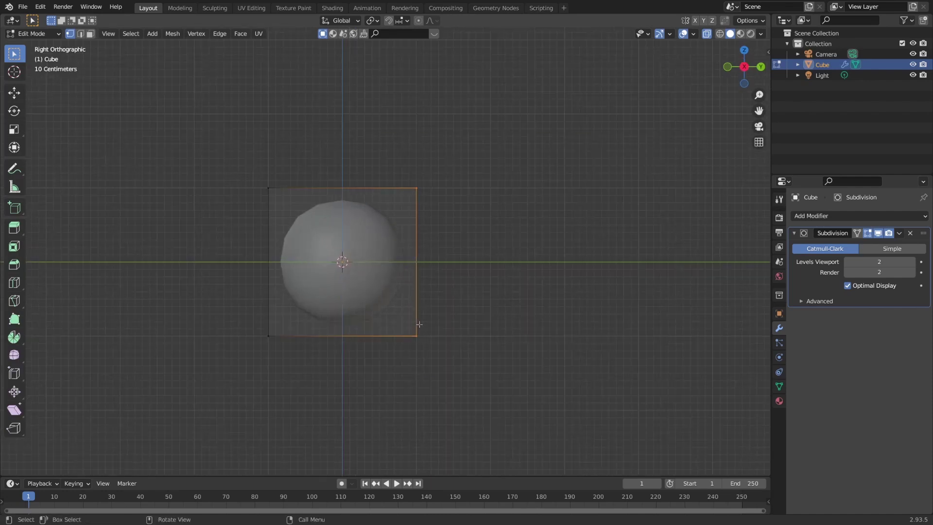
key("e")
key("y")
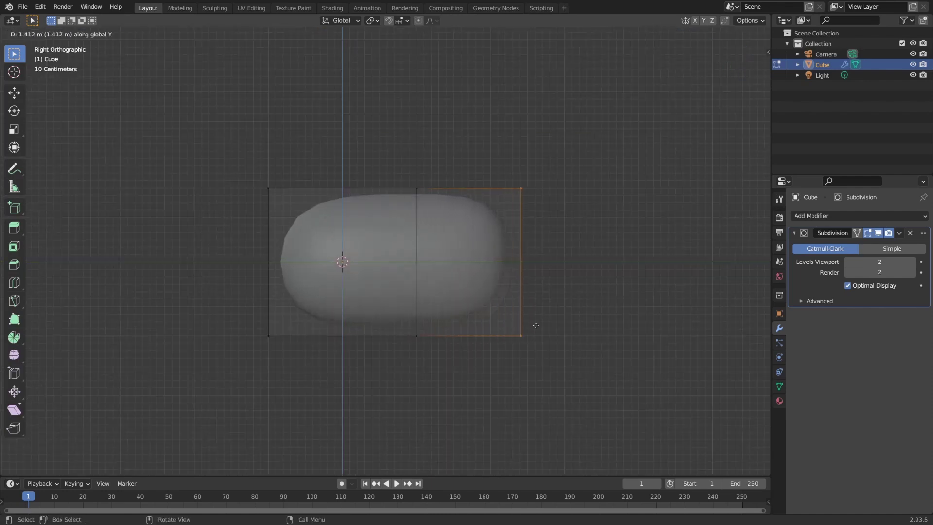
left_click(556, 323)
Raise the extruded end's lower vertices along Z to taper the underside, and pull the whole end slightly back along Y.
left_click_drag(566, 280, 532, 381)
key("g")
key("z")
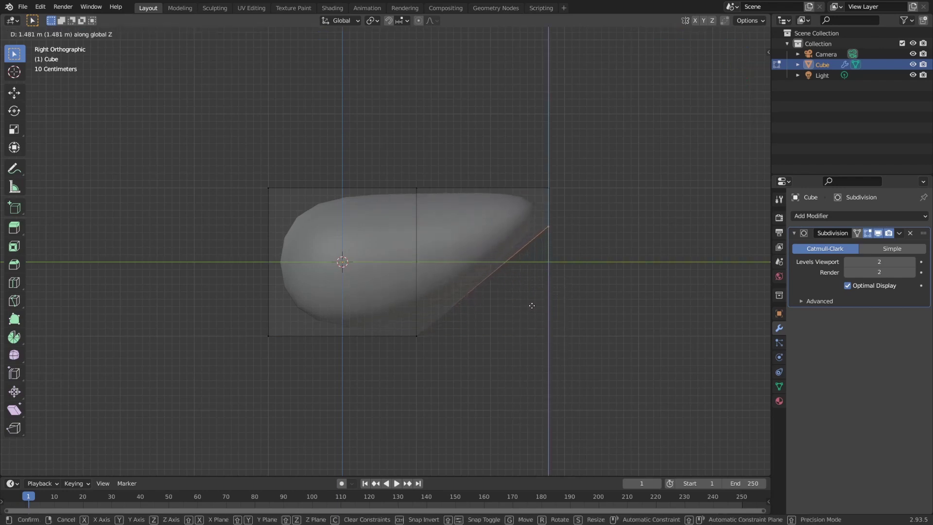
left_click(532, 299)
left_click_drag(532, 161, 554, 258)
key("g")
key("y")
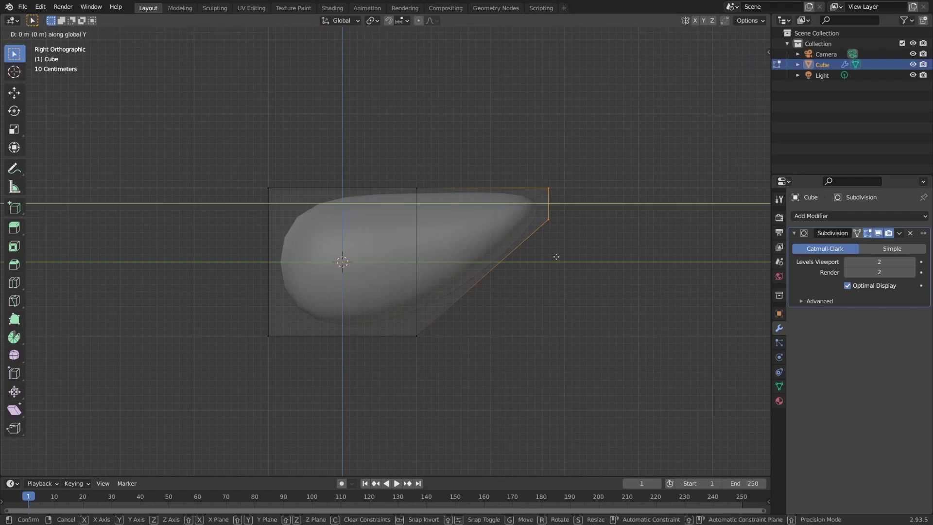
left_click(530, 248)
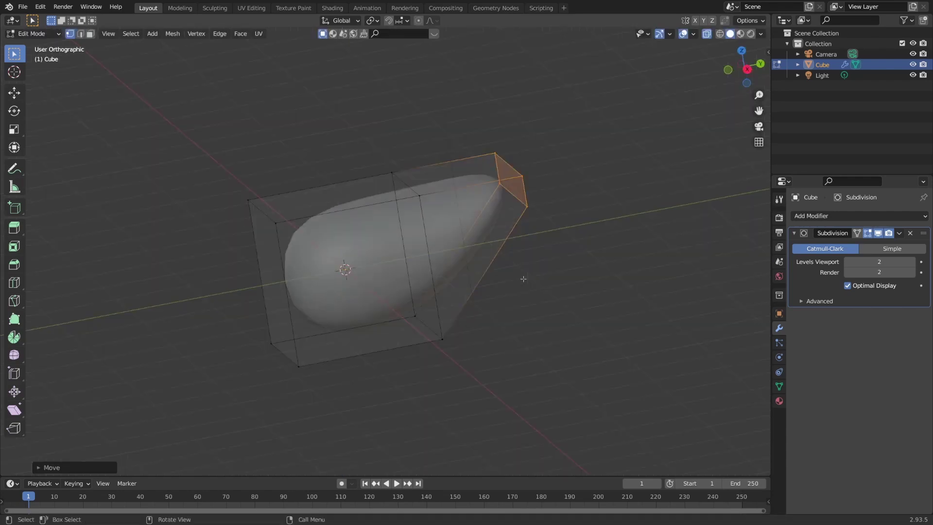
Narrow the body's tapered end face along X in top view.
key("KP_7")
left_click_drag(288, 94, 549, 146)
key("s")
key("x")
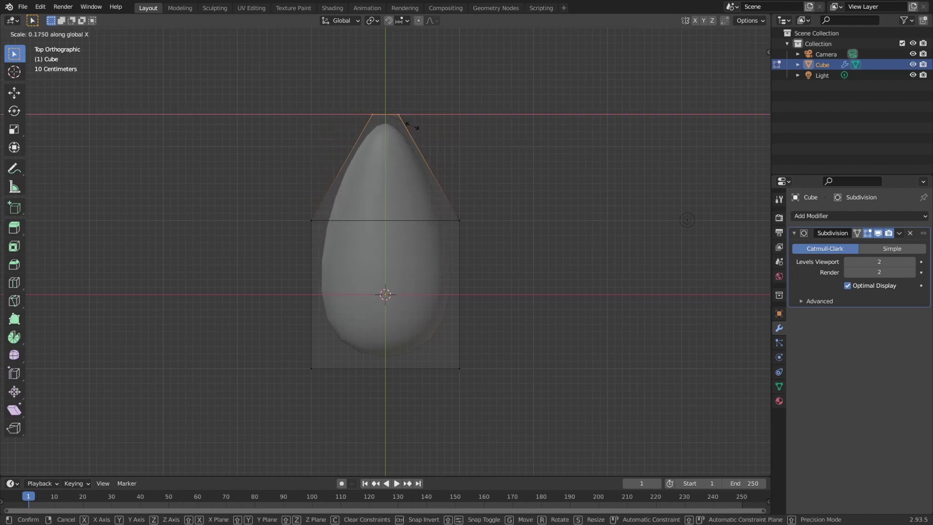
left_click(443, 132)
Scale the body's wide section along X to about three quarters, and narrow the tapered end further.
left_click_drag(510, 190, 232, 430)
key("s")
key("x")
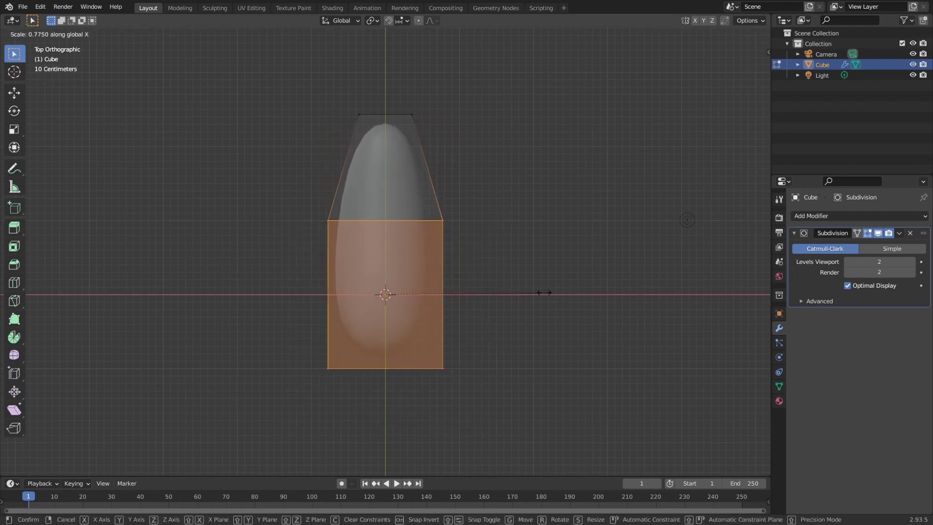
left_click(537, 291)
left_click_drag(459, 96, 315, 154)
middle_click_drag(316, 153, 377, 264)
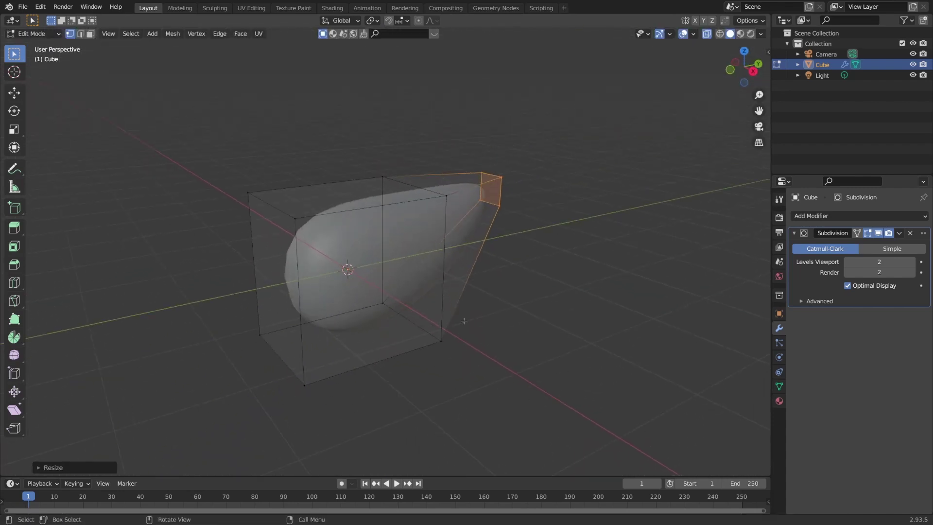
Inset the two opposite side faces at the front of the body by about 0.3 m.
key("3")
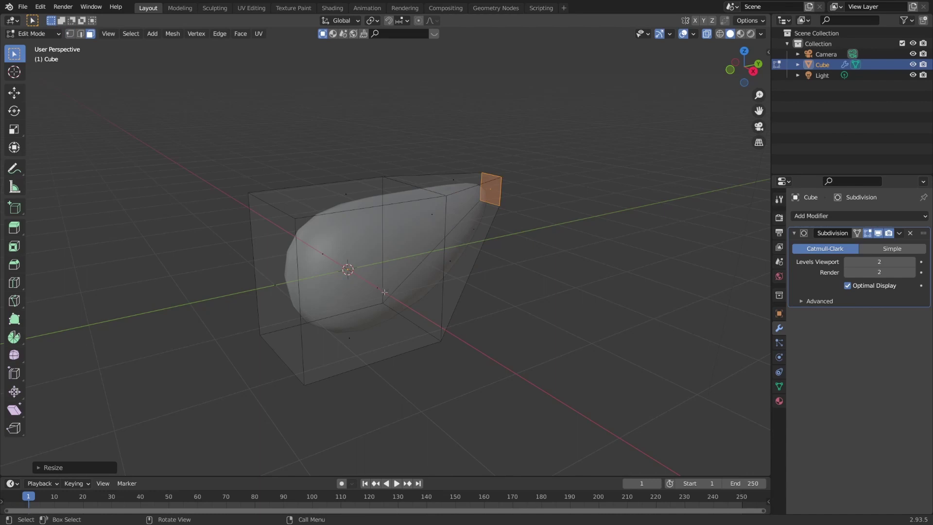
left_click(378, 288)
middle_click_drag(377, 289, 401, 272)
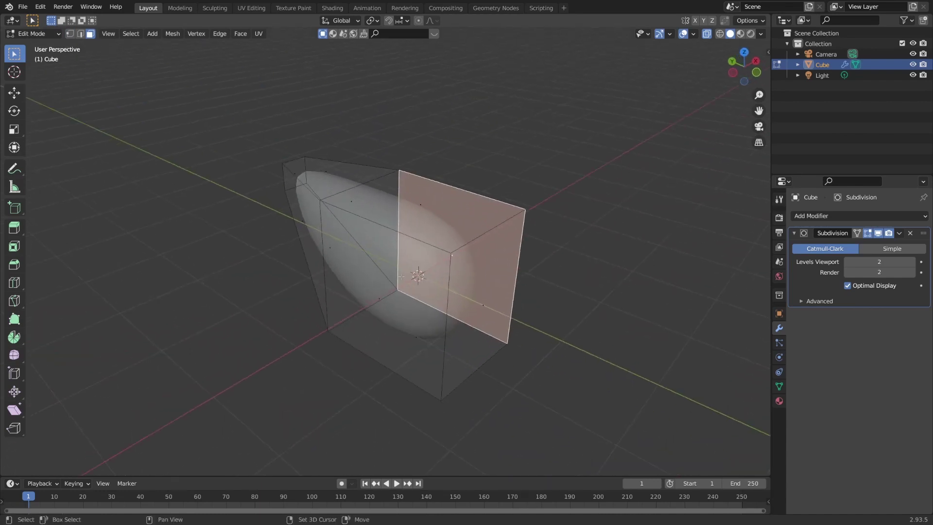
left_click(378, 297, "shift")
middle_click_drag(496, 323, 527, 323)
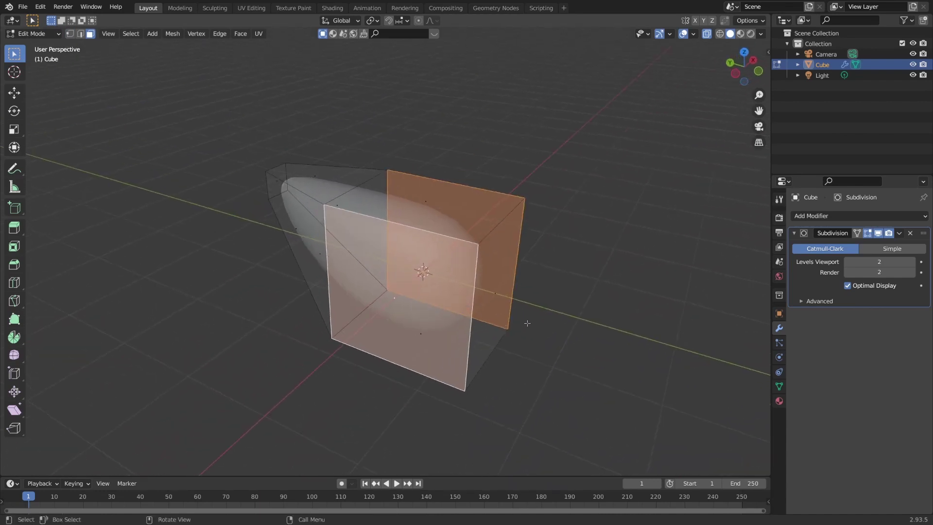
key("i")
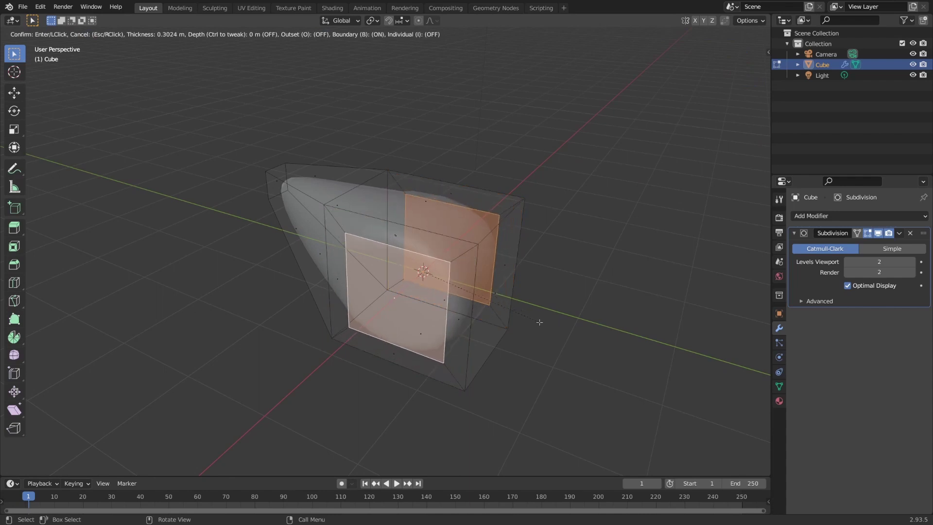
left_click(539, 322)
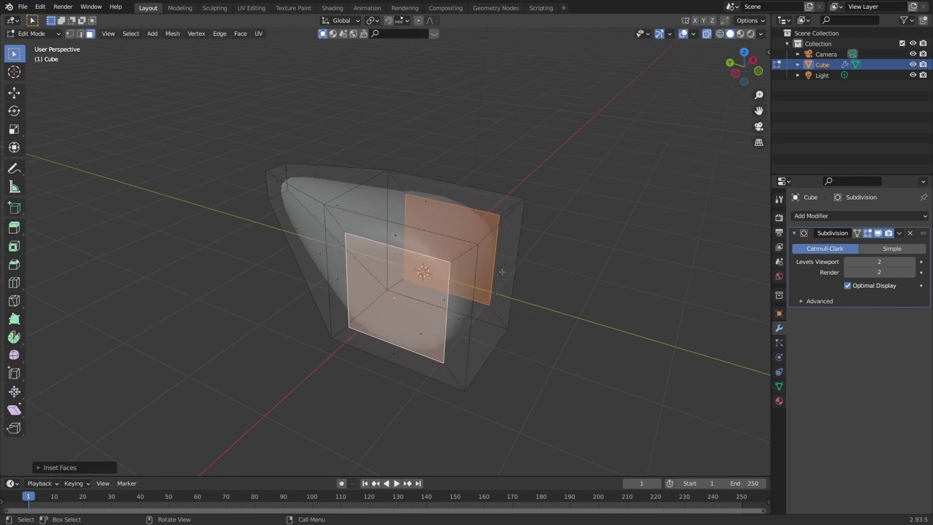
Connect the two inset side faces with Bridge Edge Loops to cut an opening through the body.
middle_click_drag(617, 246, 582, 382)
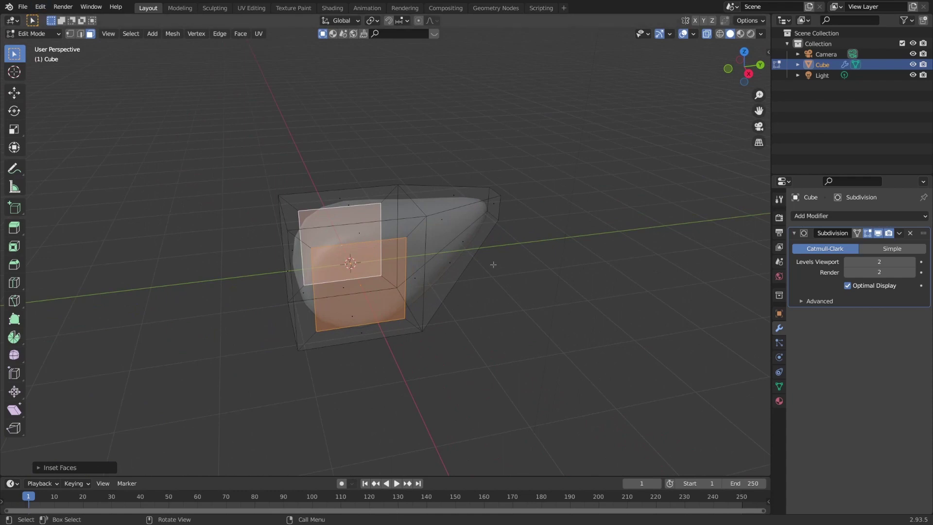
left_click(40, 6)
left_click(68, 101)
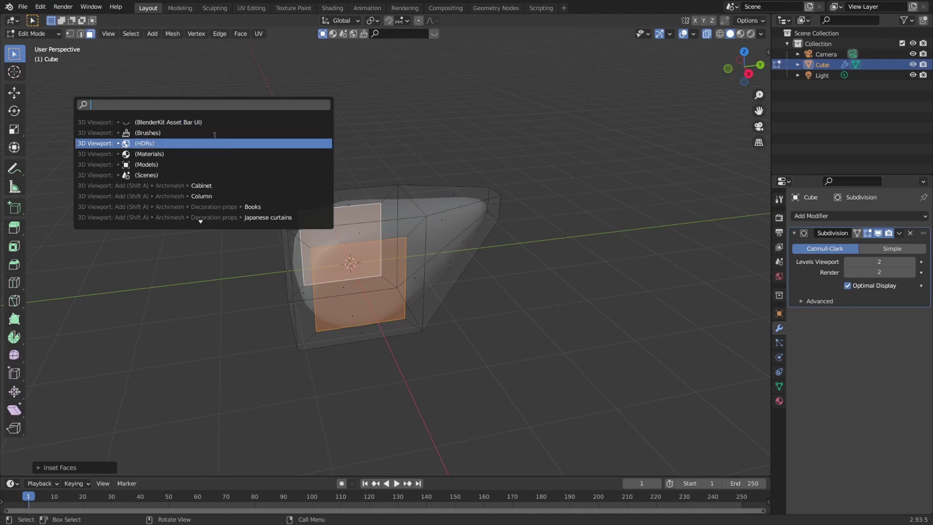
type("bri")
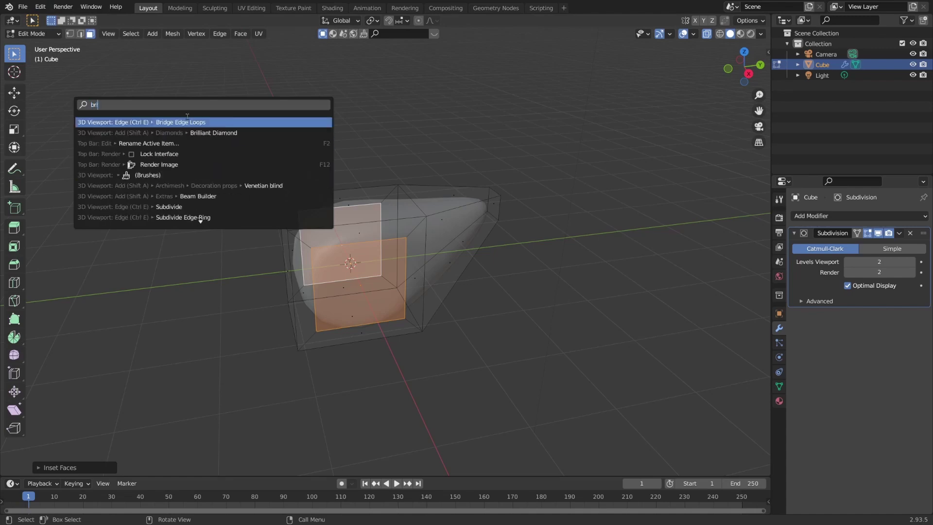
left_click(179, 122)
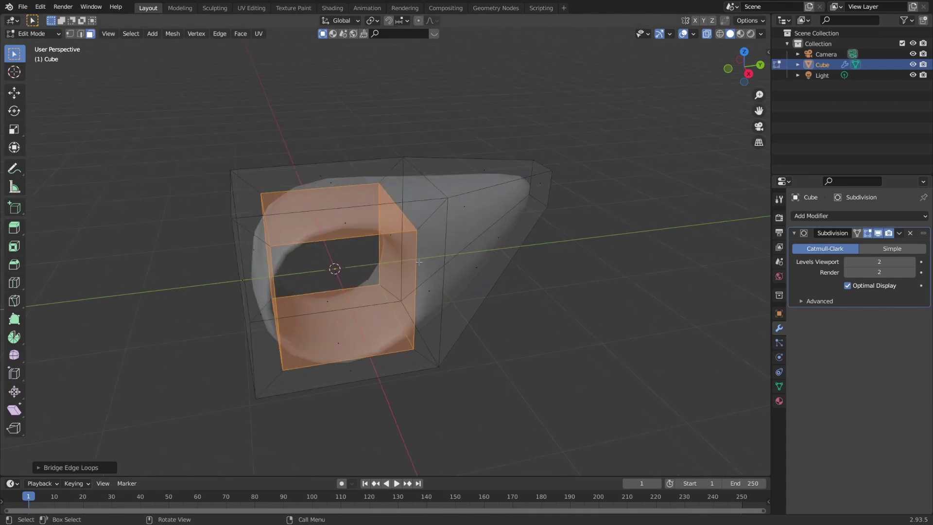
Return to Object Mode and set the Subdivision modifier's viewport and render levels to 3.
key("Tab")
middle_click_drag(486, 234, 612, 264)
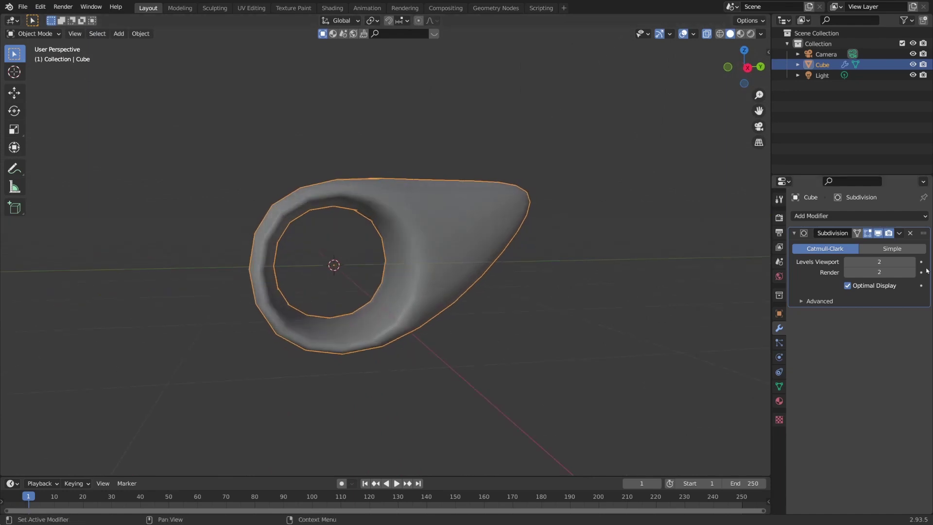
left_click(912, 262)
left_click(913, 273)
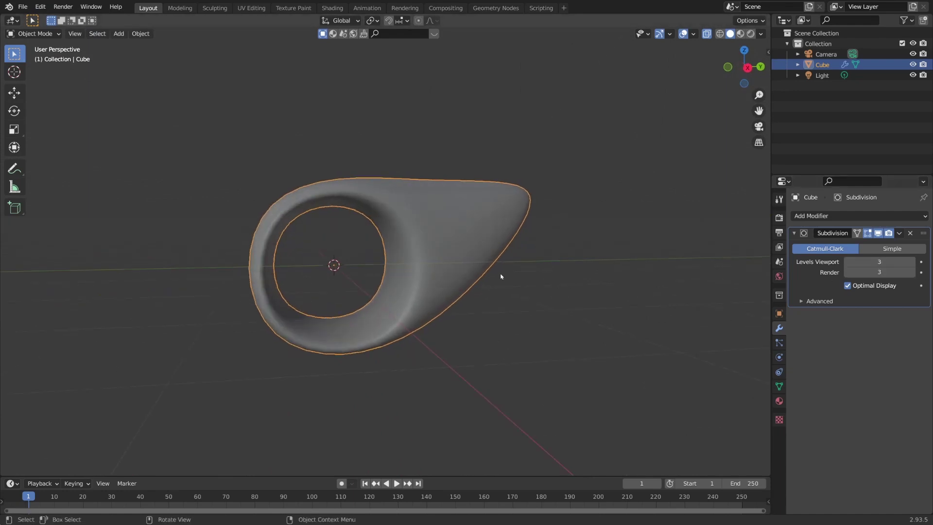
Cut two evenly spaced lengthwise edge loops through the body and return to Object Mode.
key("Tab")
key("KP_7")
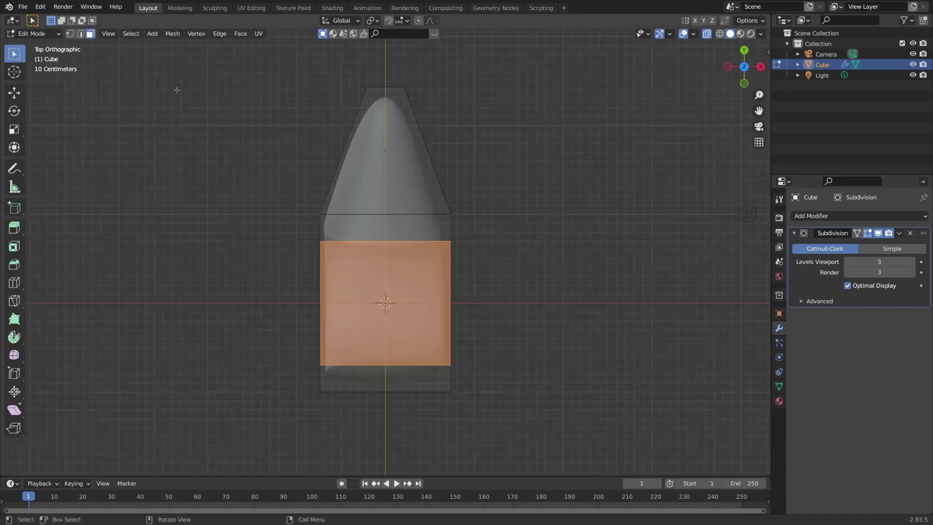
key("ctrl+r")
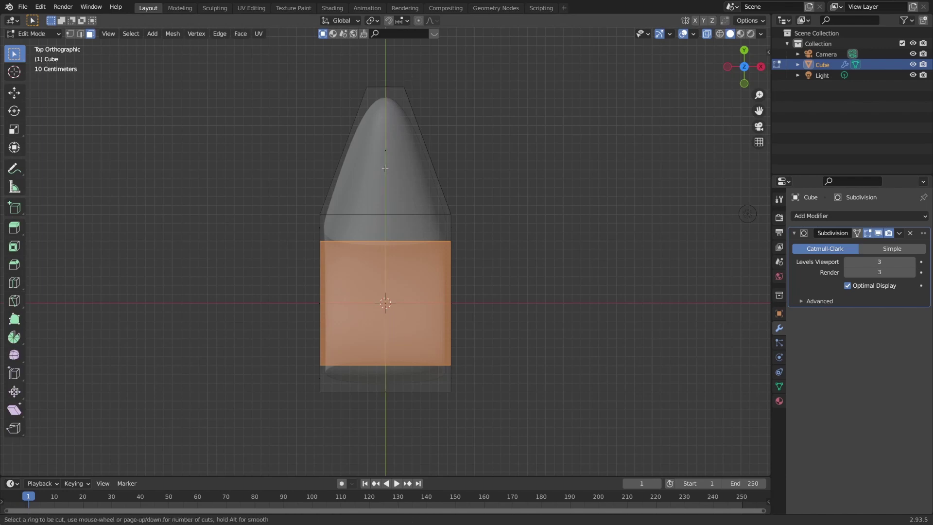
scroll(388, 80, "up", 1)
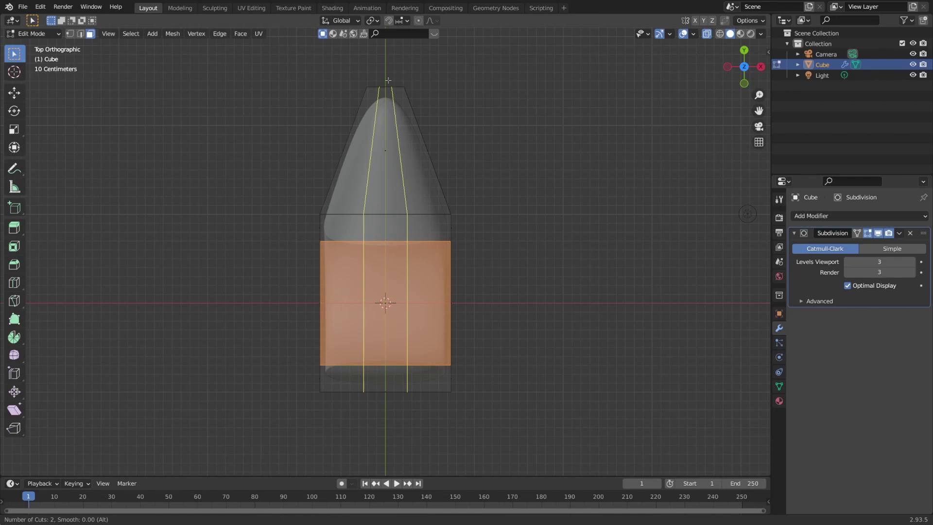
left_click(389, 80)
right_click(388, 80)
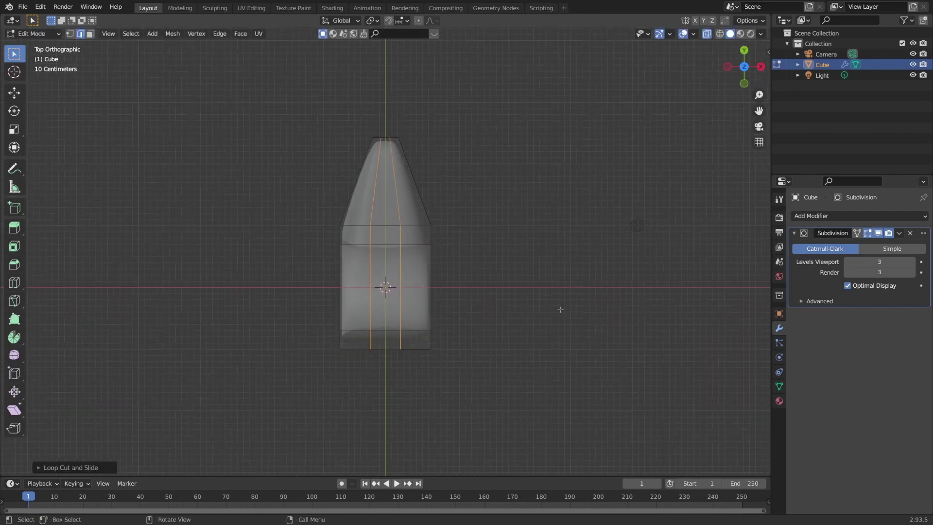
key("KP_3")
key("Tab")
Add a new cube, shrink it, and place it at the tip of the body's tapered end.
scroll(570, 268, "up", 1)
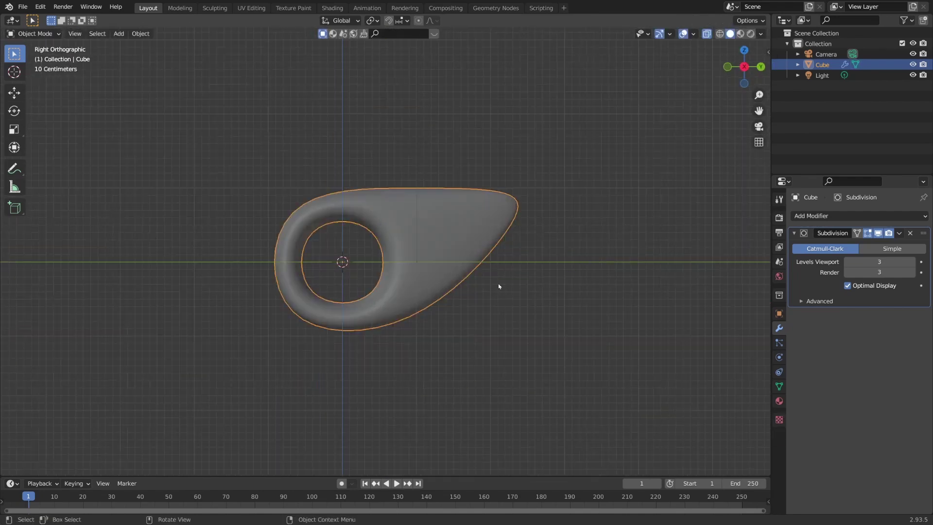
key("shift+a")
mouse_move(262, 301)
left_click(374, 52)
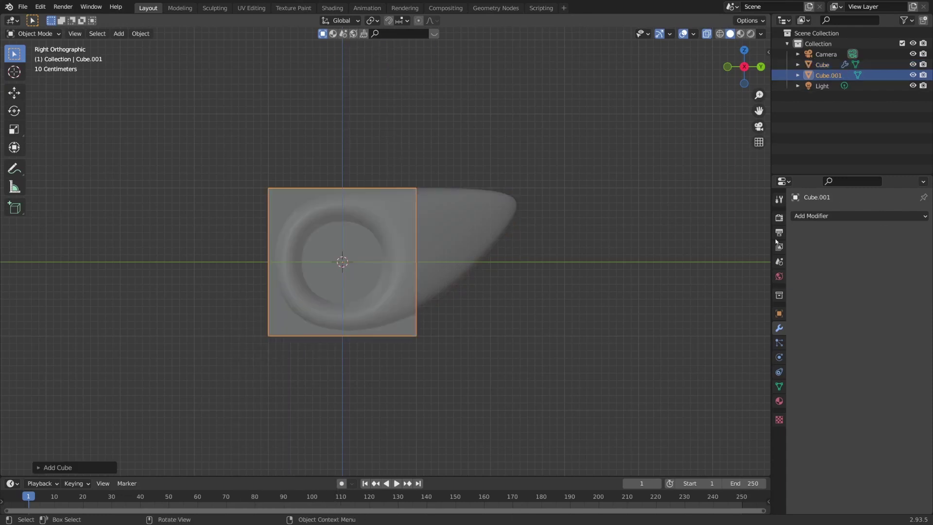
key("s")
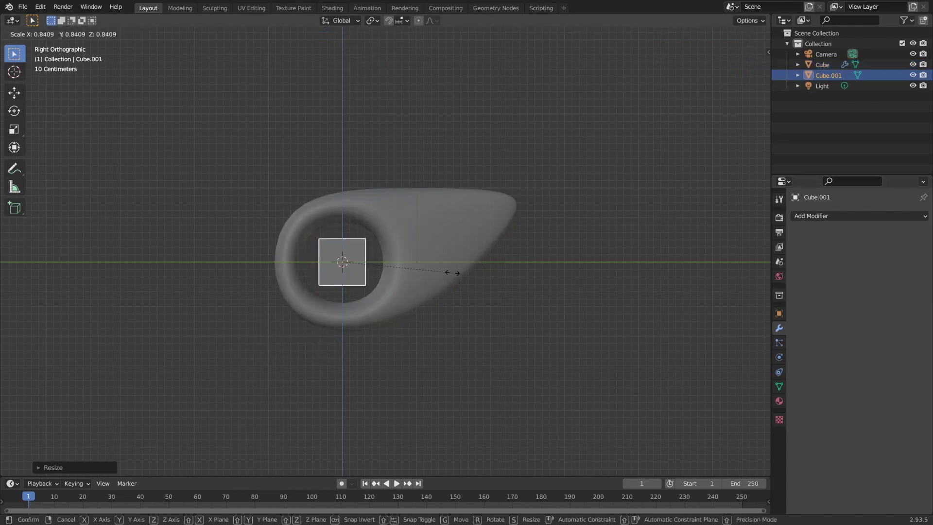
left_click(441, 270)
key("g")
left_click(605, 220)
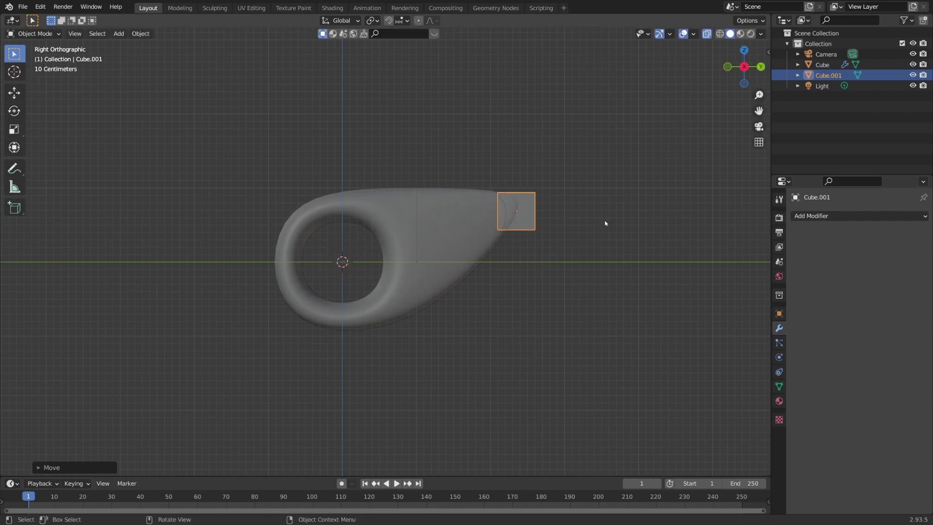
scroll(605, 242, "up", 1)
scroll(622, 277, "up", 2)
middle_click_drag(625, 277, 560, 277, "shift")
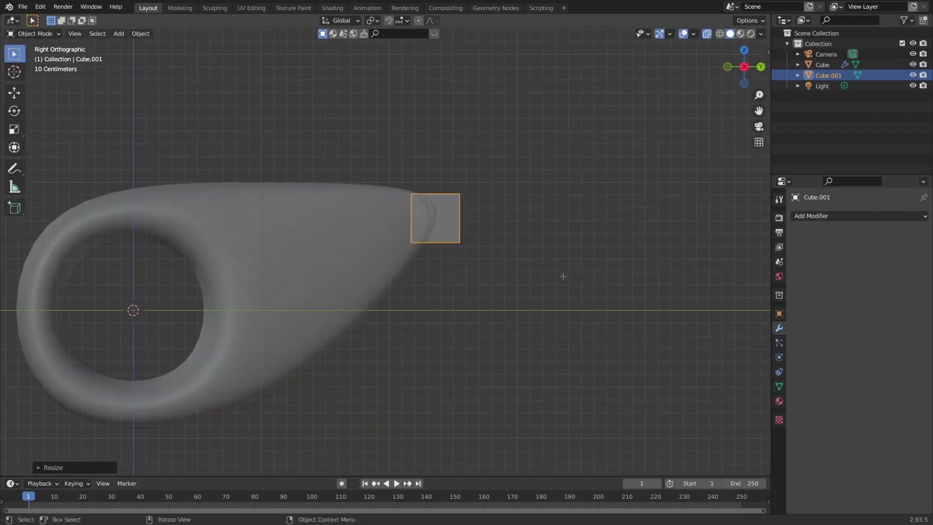
Lengthen the small cube into a tail boom by moving its outer end about 1.7 m along Y.
key("Tab")
middle_click_drag(529, 246, 456, 273, "shift")
left_click_drag(439, 183, 384, 289)
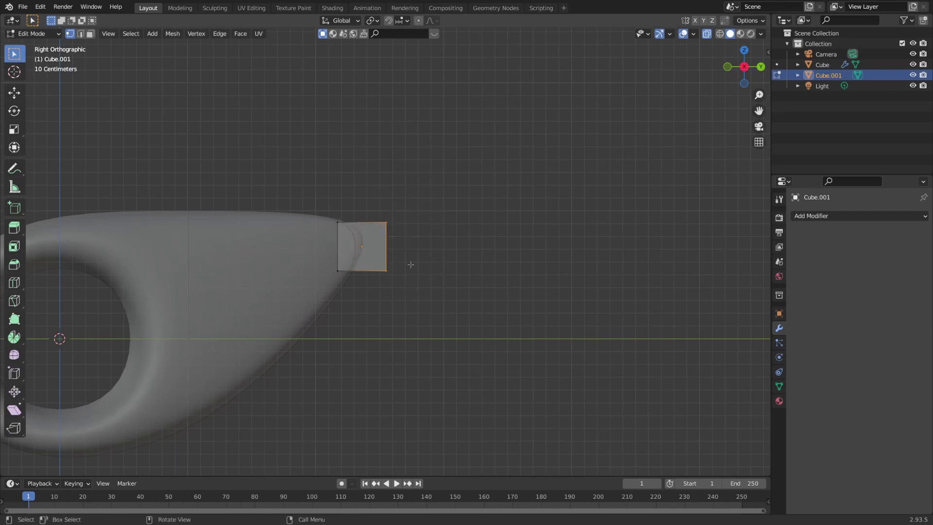
key("g")
key("y")
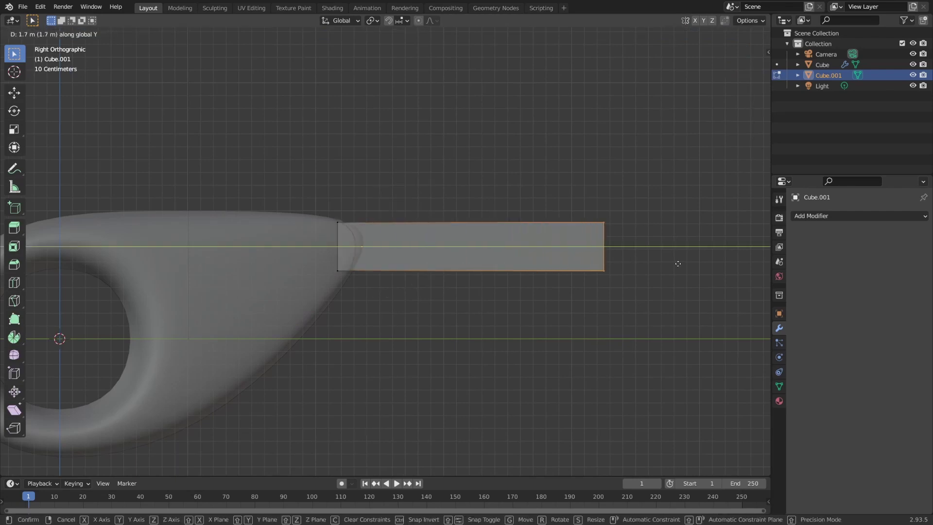
left_click(680, 268)
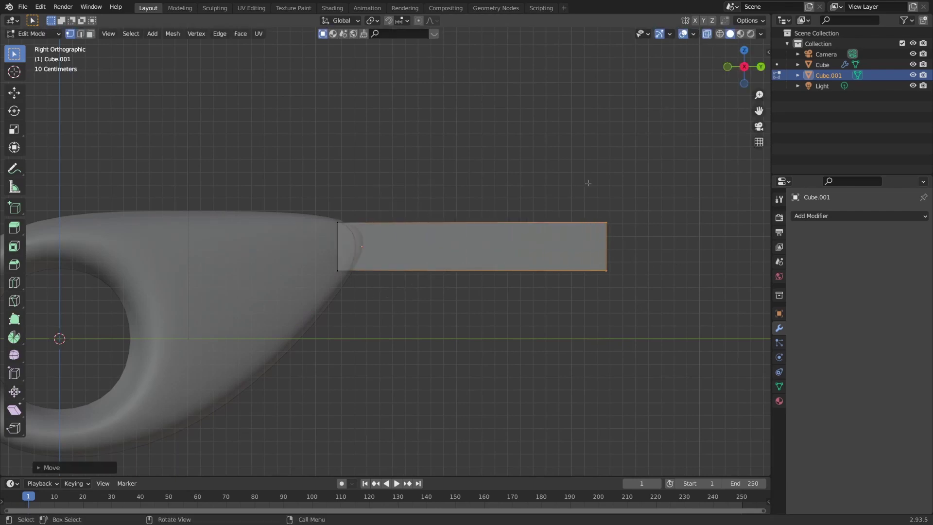
Narrow the whole tail boom along X to about 0.3 m wide and return to Object Mode.
middle_click_drag(594, 181, 556, 218)
key("KP_7")
key("a")
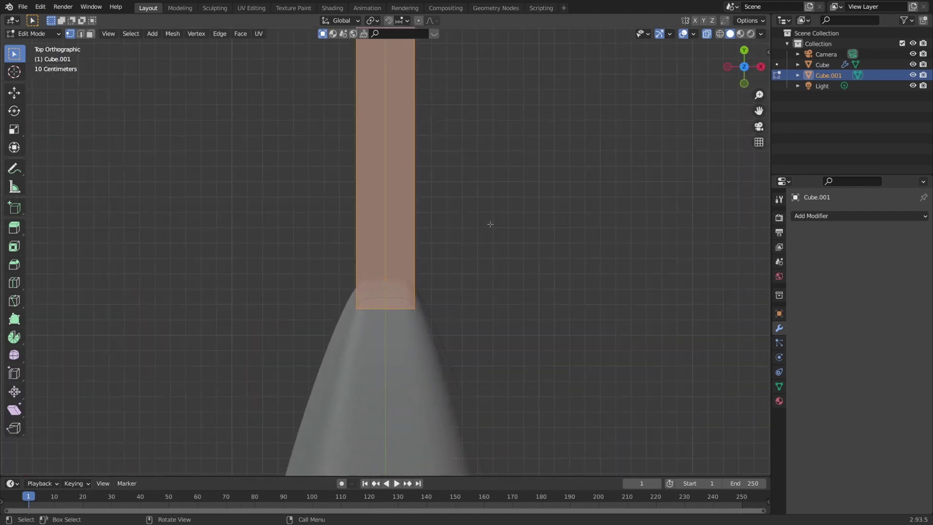
key("s")
key("x")
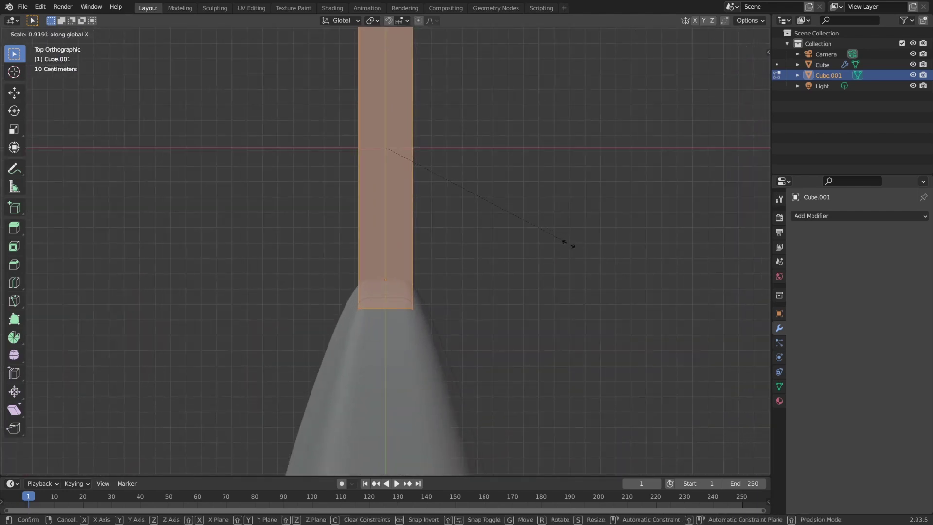
left_click(542, 240)
key("KP_3")
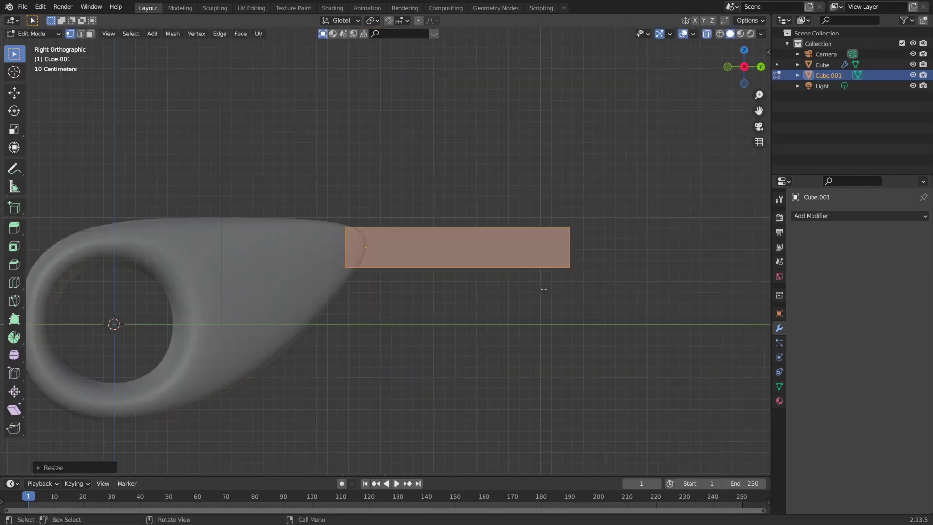
key("Tab")
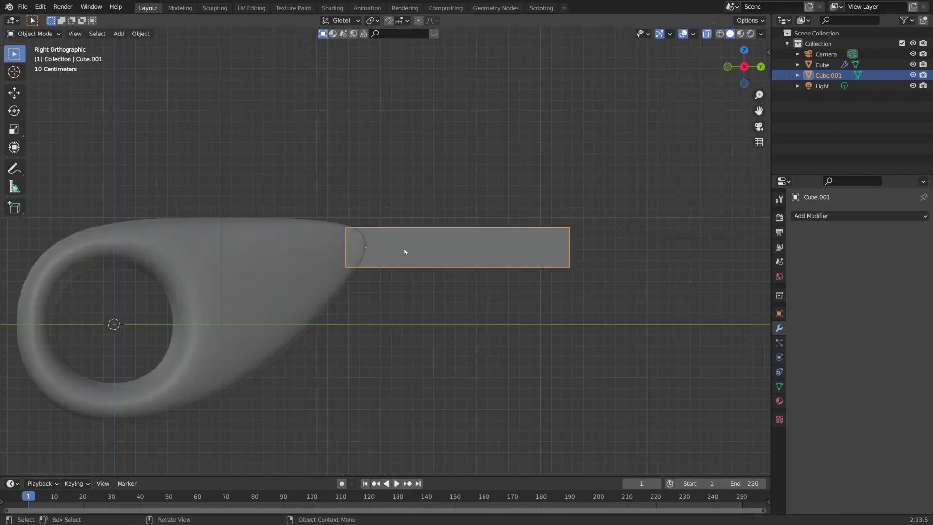
Show the tail boom's transform values and apply its scale.
middle_click_drag(612, 271, 548, 290, "shift")
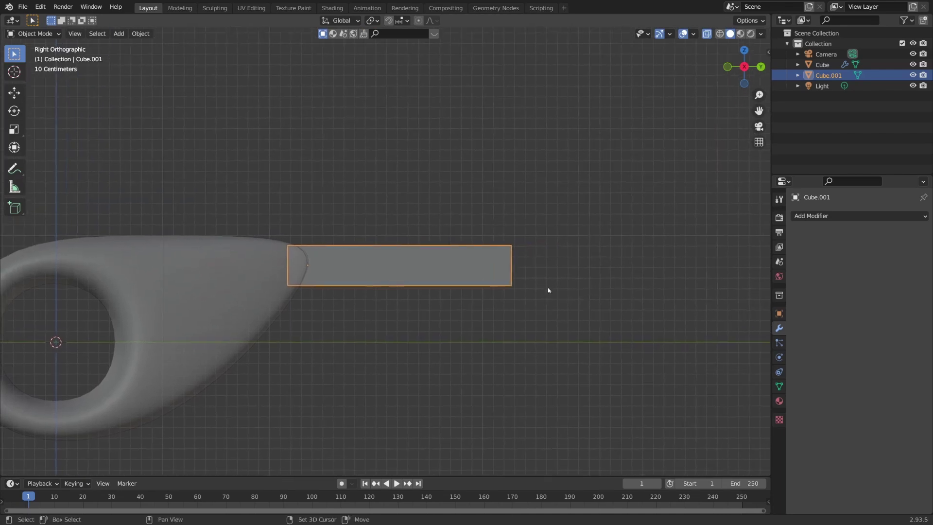
key("n")
middle_click_drag(545, 225, 346, 251)
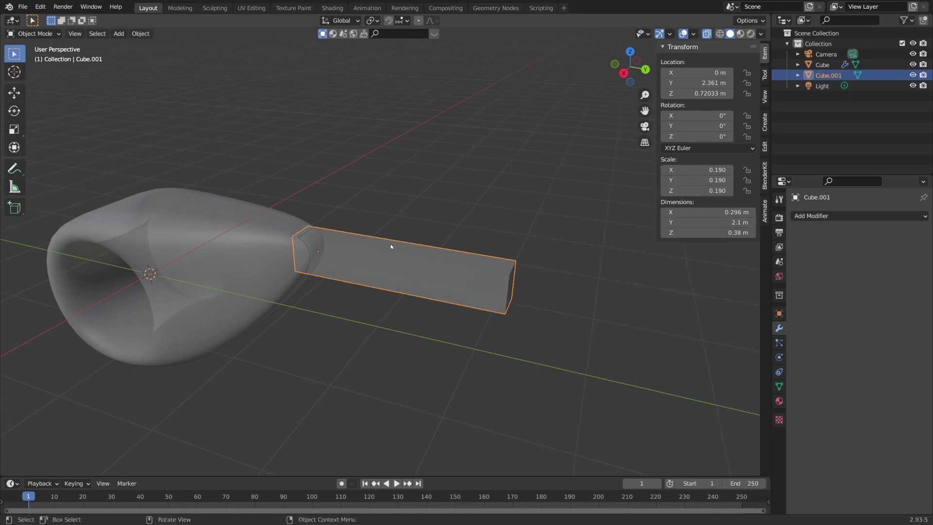
key("ctrl+a")
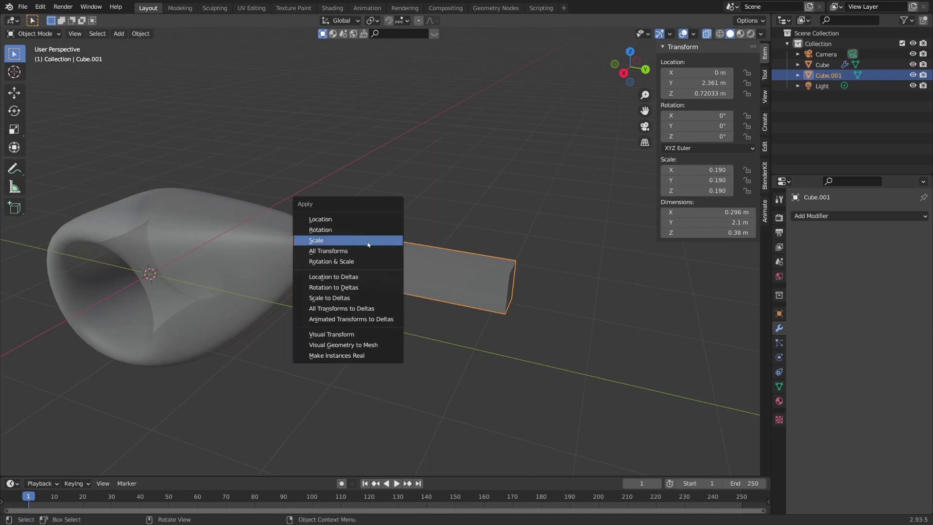
left_click(366, 245)
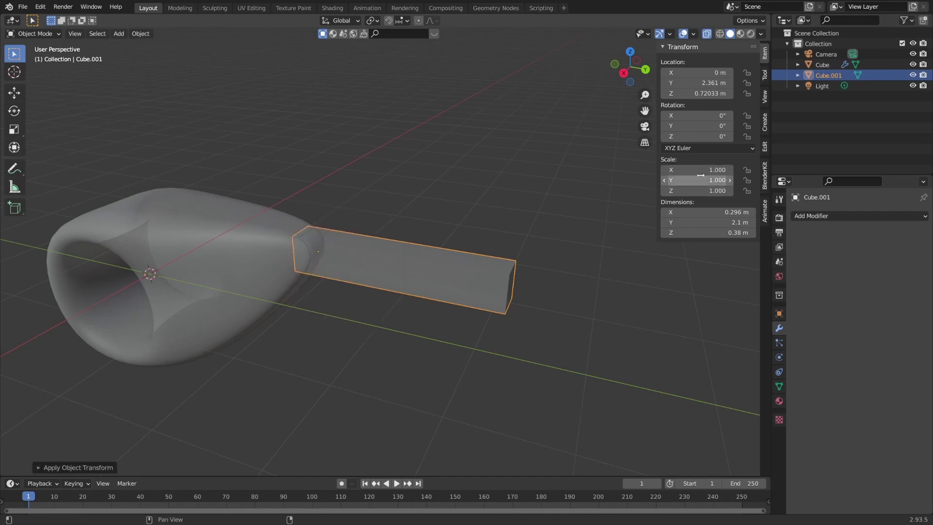
Bevel all edges of the tail boom by about 0.018 m with three segments, and shade the boom smooth.
key("Tab")
scroll(510, 302, "up", 2)
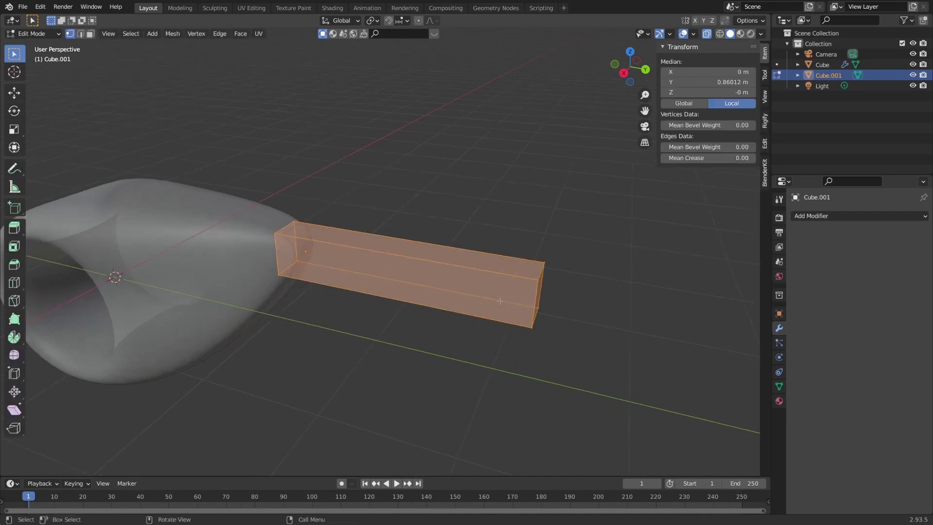
middle_click_drag(509, 302, 420, 316, "shift")
scroll(500, 267, "up", 1)
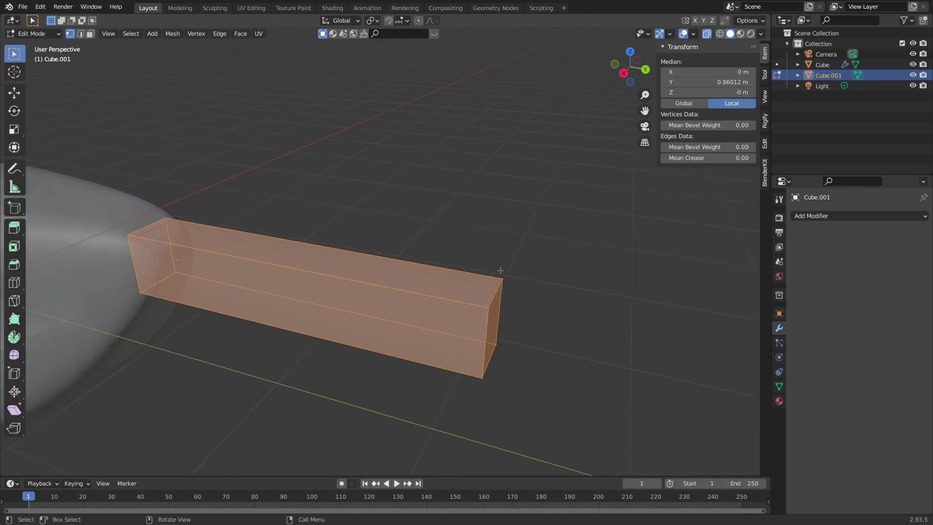
key("ctrl+b")
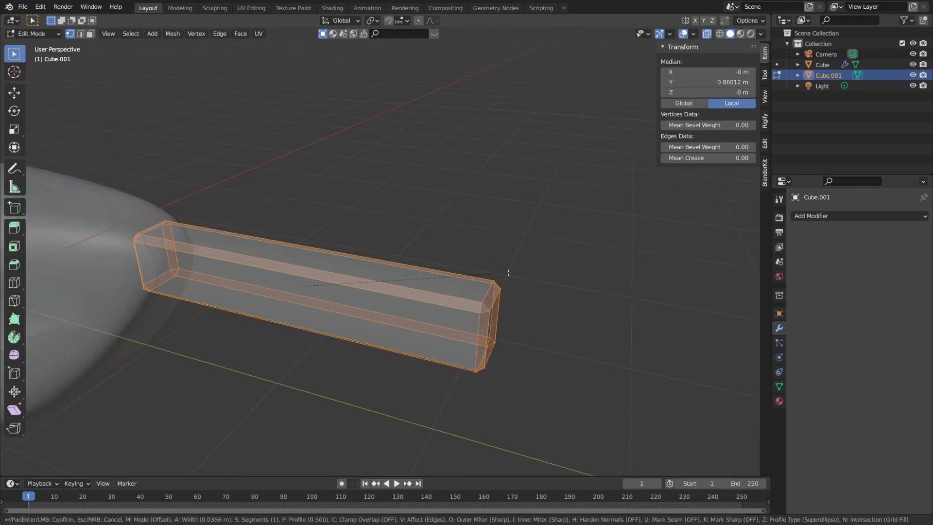
scroll(507, 274, "up", 2)
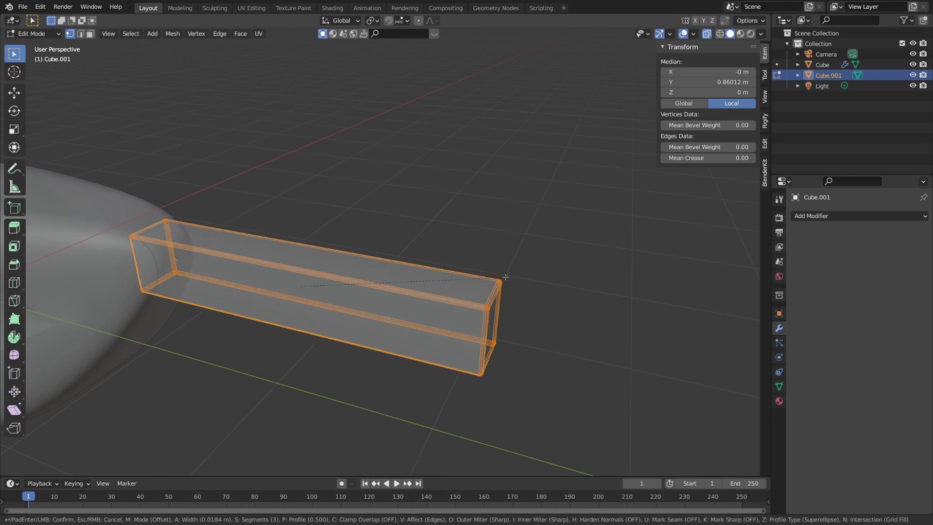
left_click(507, 276)
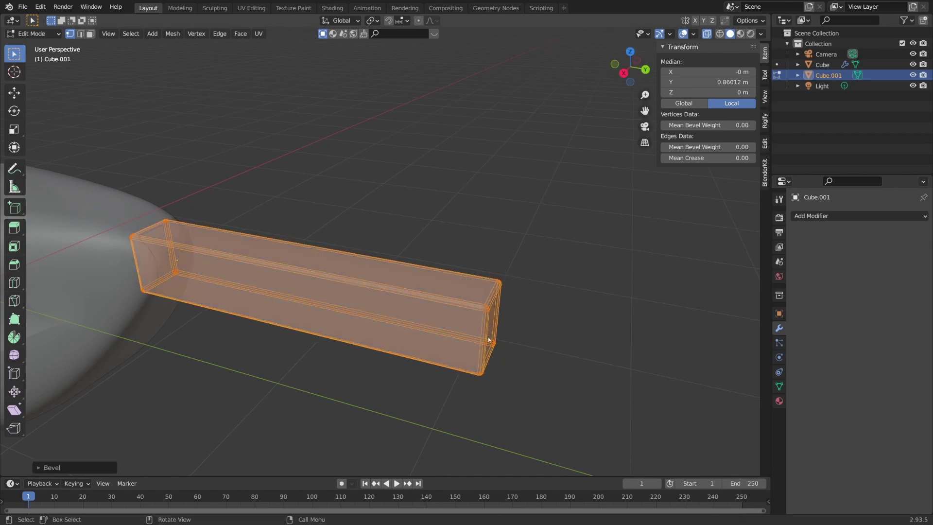
key("Tab")
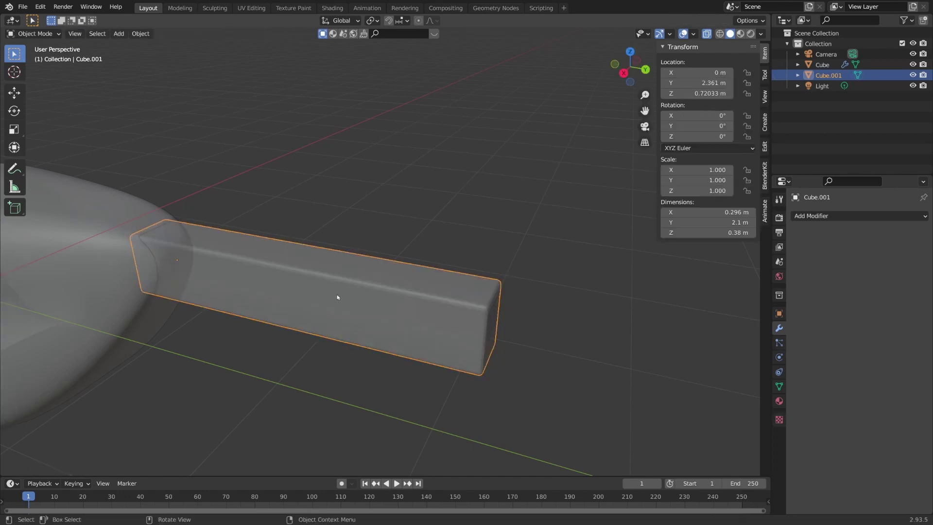
right_click(352, 315)
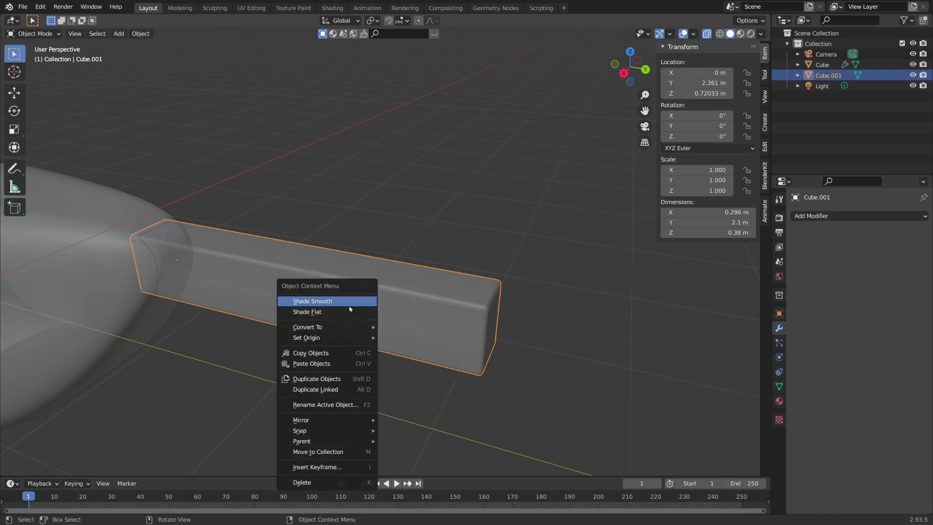
left_click(350, 306)
Add a new mesh cube at the world origin in the side view.
middle_click_drag(350, 305, 455, 332)
scroll(277, 343, "left", 8, "ctrl")
left_click(290, 318)
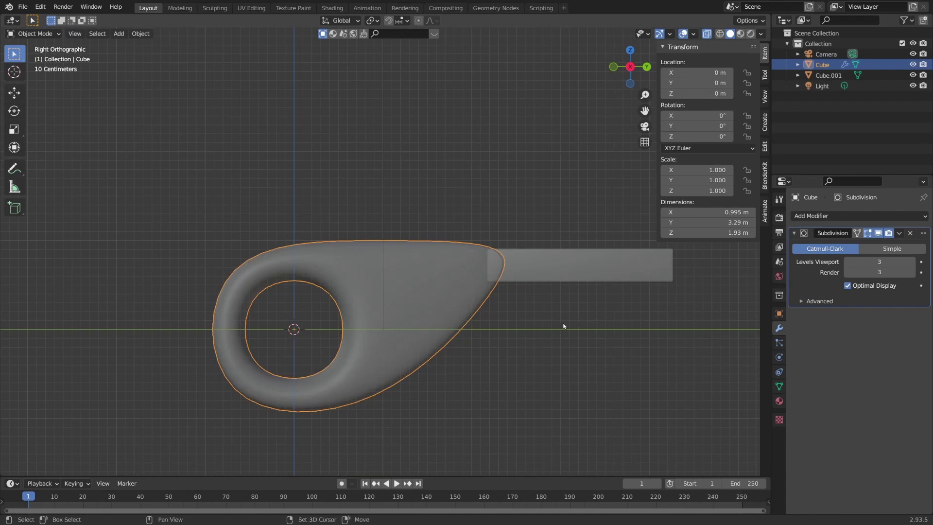
scroll(575, 325, "right", 6, "ctrl")
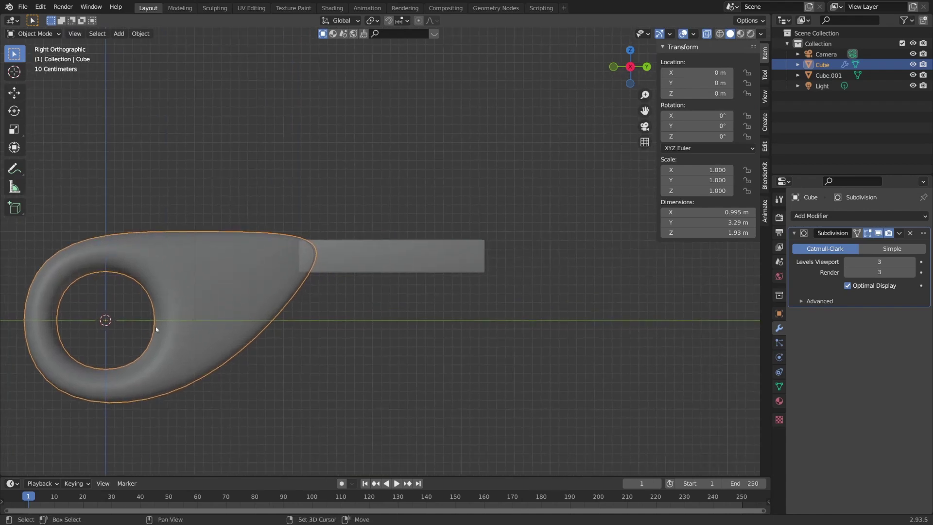
scroll(377, 261, "left", 3, "ctrl")
scroll(267, 339, "left", 2, "ctrl")
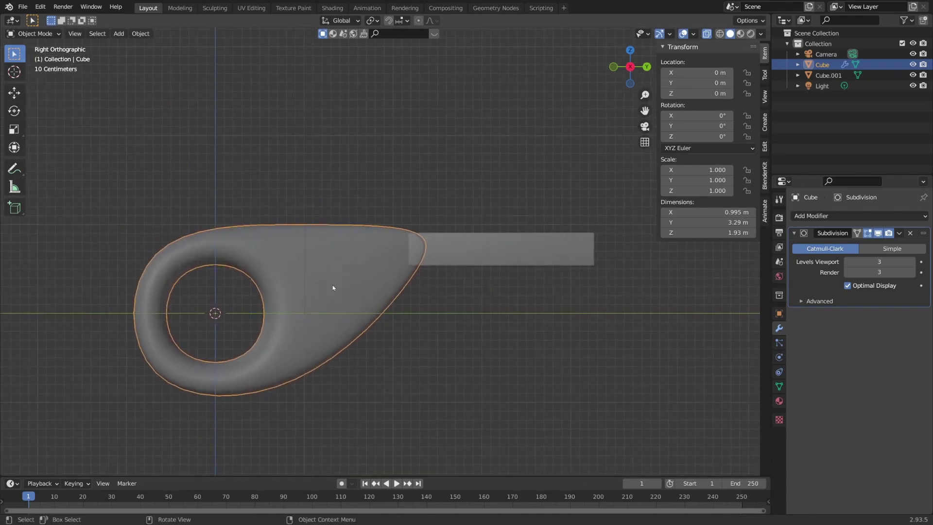
key("shift+a")
mouse_move(218, 311)
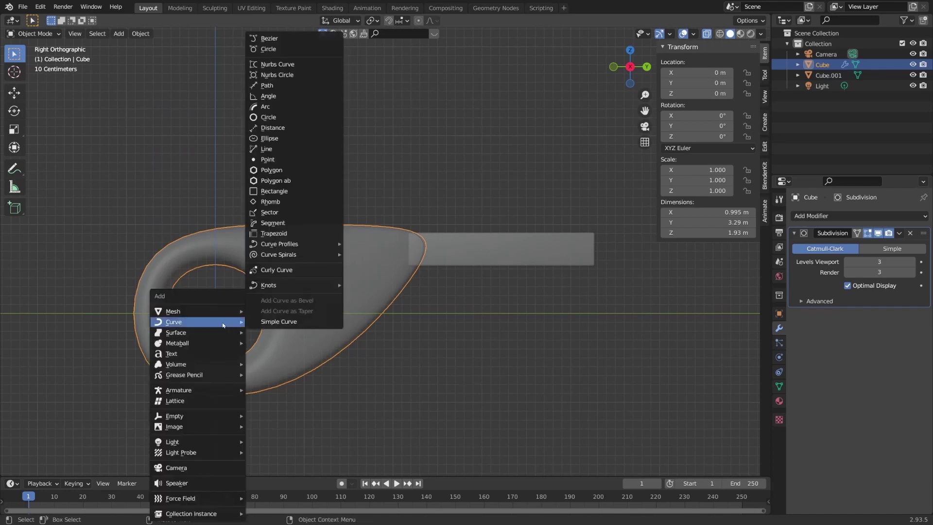
left_click(268, 62)
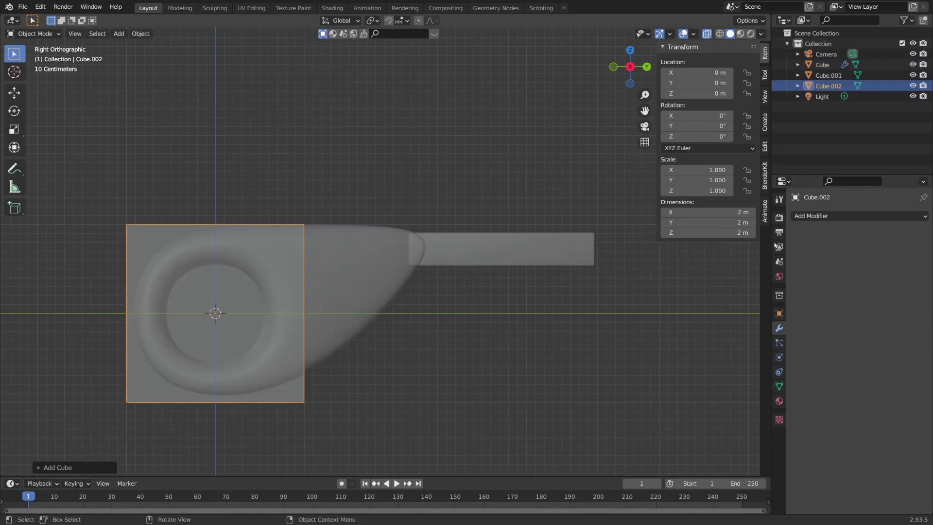
Give the new cube a Subdivision modifier with viewport level 2 and shade it smooth.
left_click(859, 216)
left_click(729, 403)
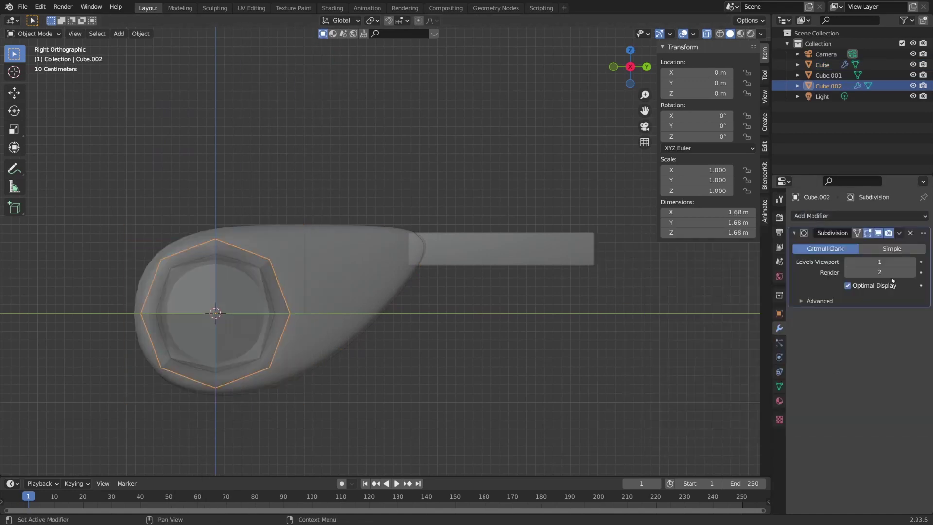
right_click(210, 306)
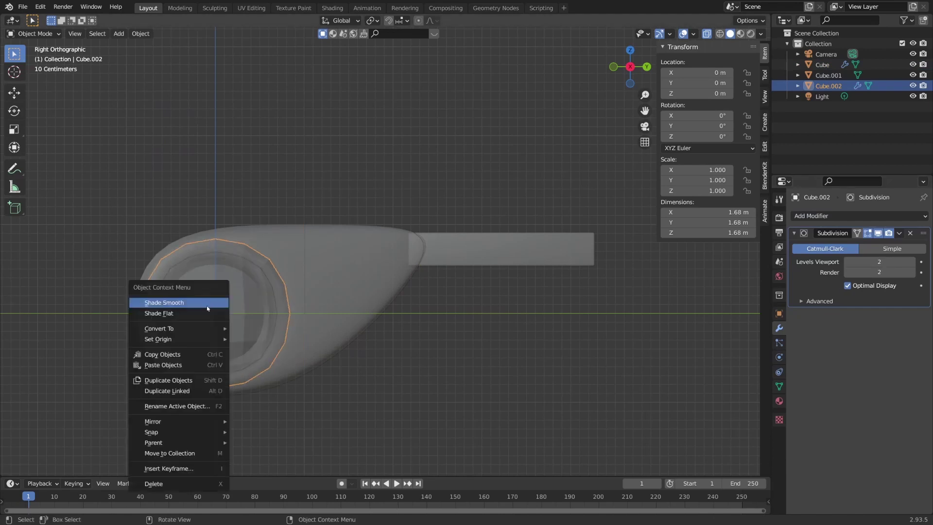
left_click(214, 302)
Place the rounded cube at the free end of the tail boom and scale it down to about 1.36 m across.
key("g")
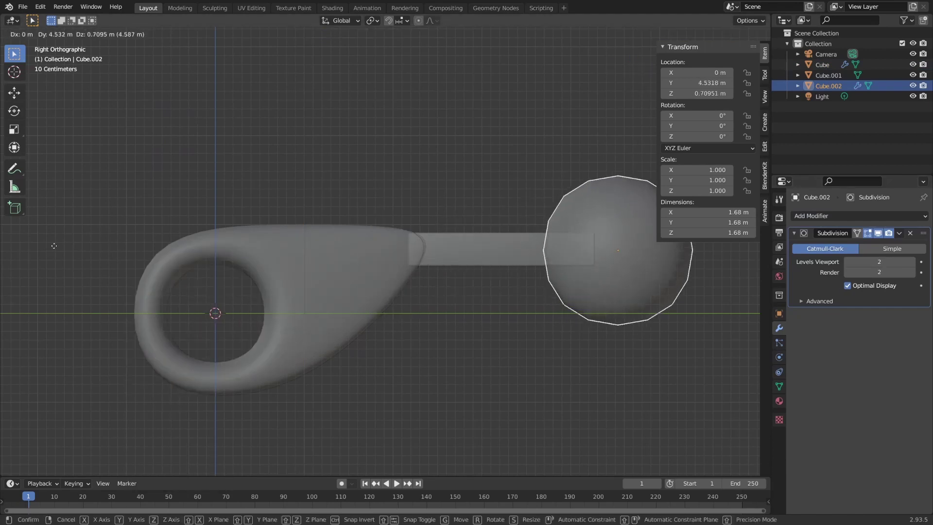
left_click(414, 296)
middle_click_drag(458, 318, 219, 393, "shift")
key("g")
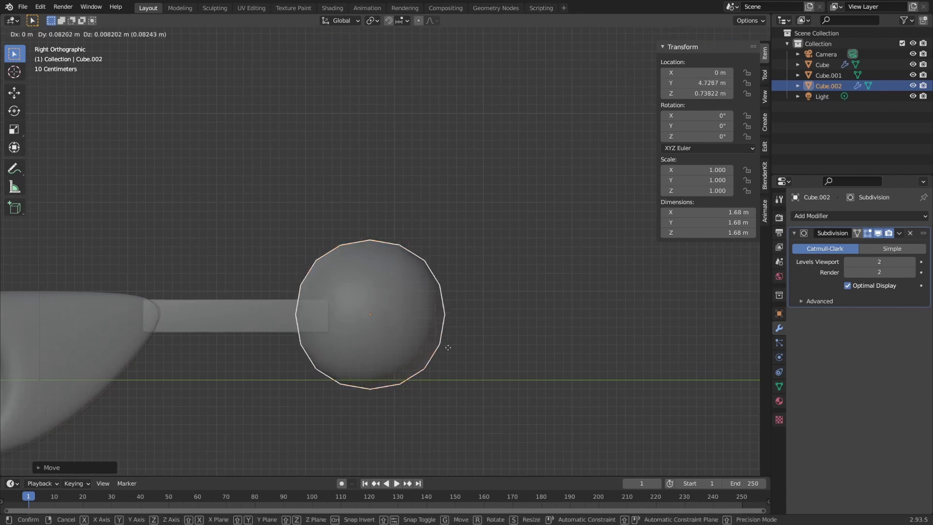
left_click(467, 352)
key("s")
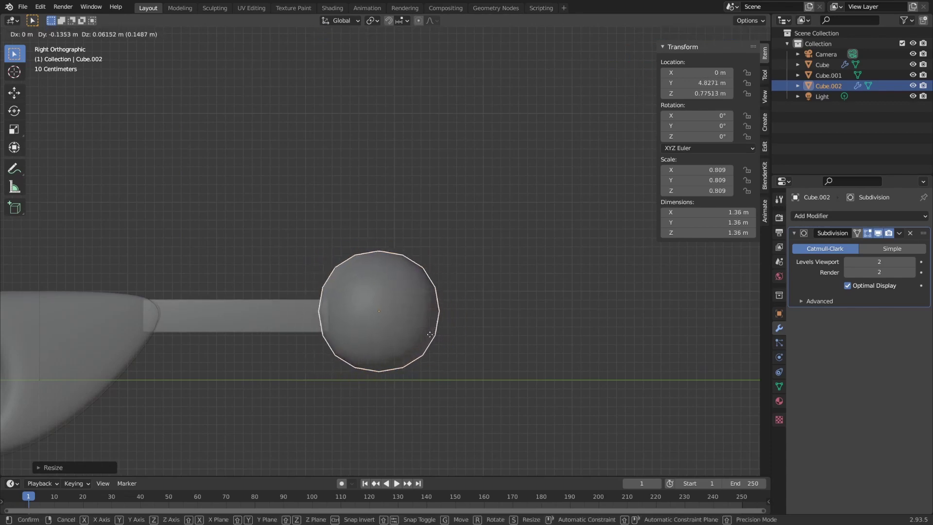
left_click(440, 338)
Inset the two opposite side faces of the rounded cube at the tail end.
key("Tab")
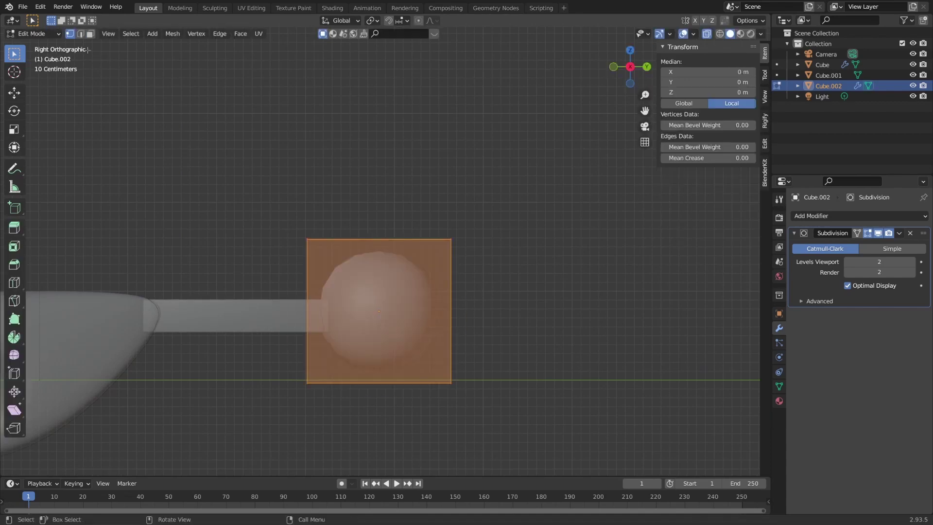
left_click(90, 34)
middle_click_drag(605, 337, 543, 333)
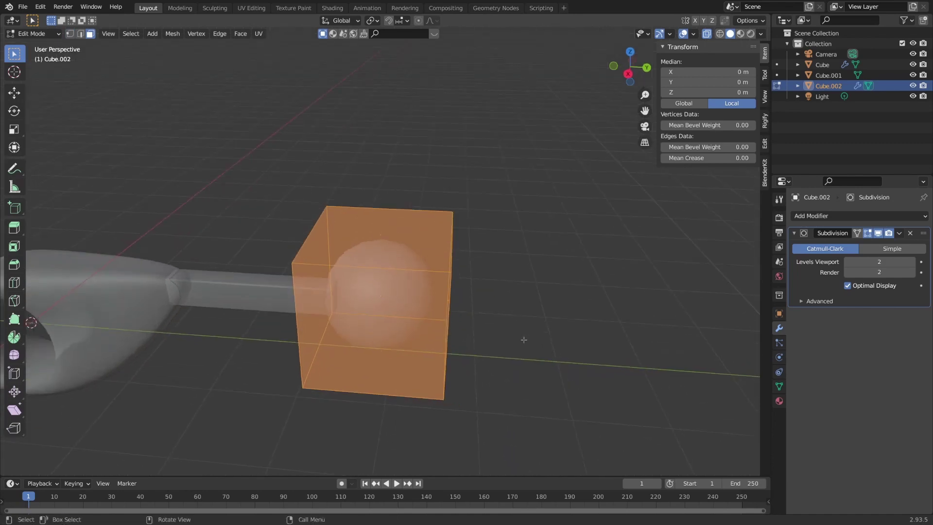
left_click(361, 338)
middle_click_drag(362, 338, 431, 325)
left_click(441, 353, "shift")
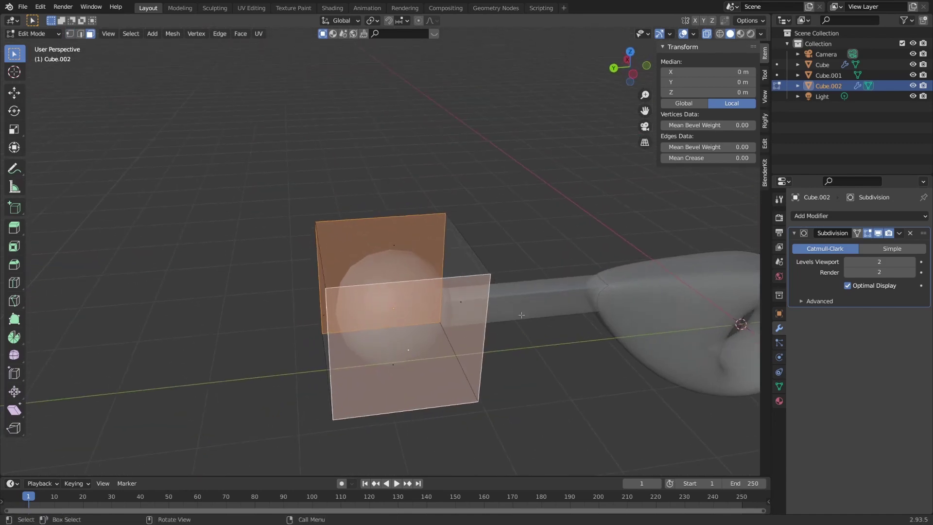
key("i")
left_click(506, 315)
Connect the tail piece's two inset side faces with Bridge Edge Loops to open a hole through it.
middle_click_drag(506, 315, 308, 348)
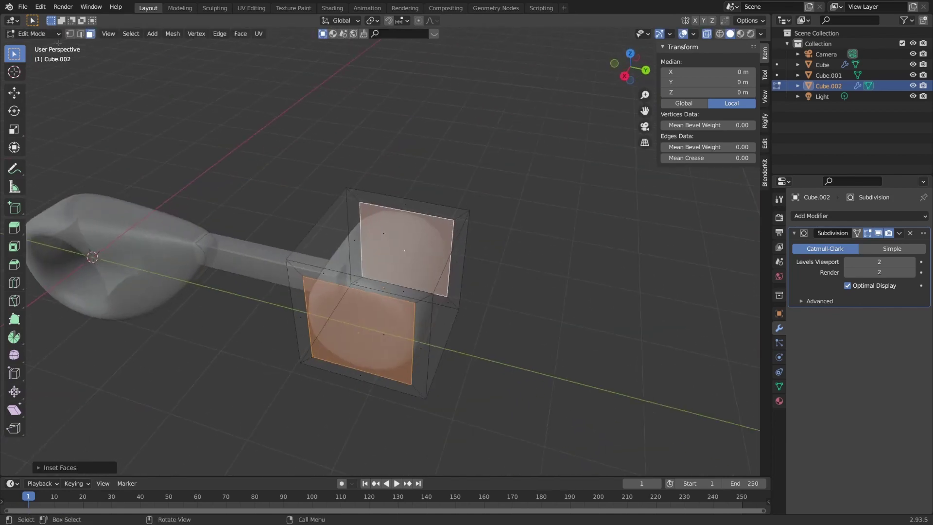
left_click(40, 7)
left_click(54, 99)
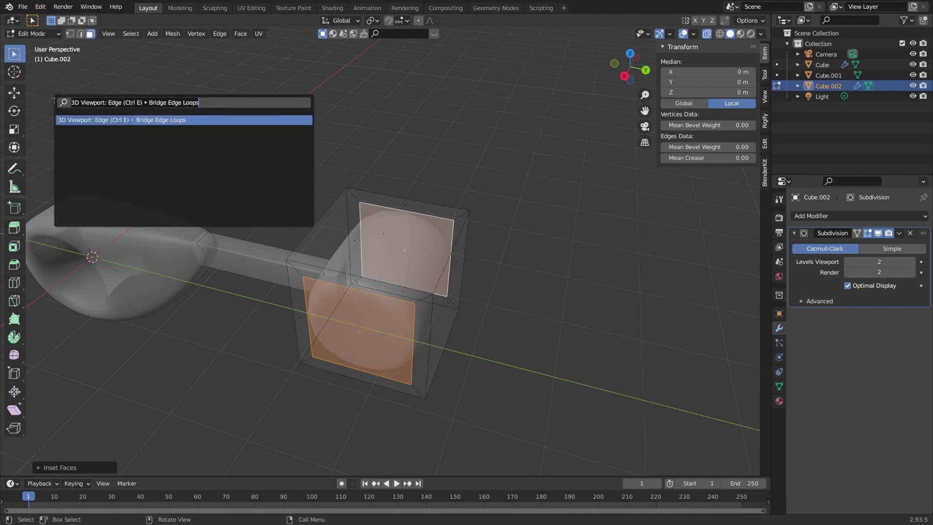
left_click(96, 120)
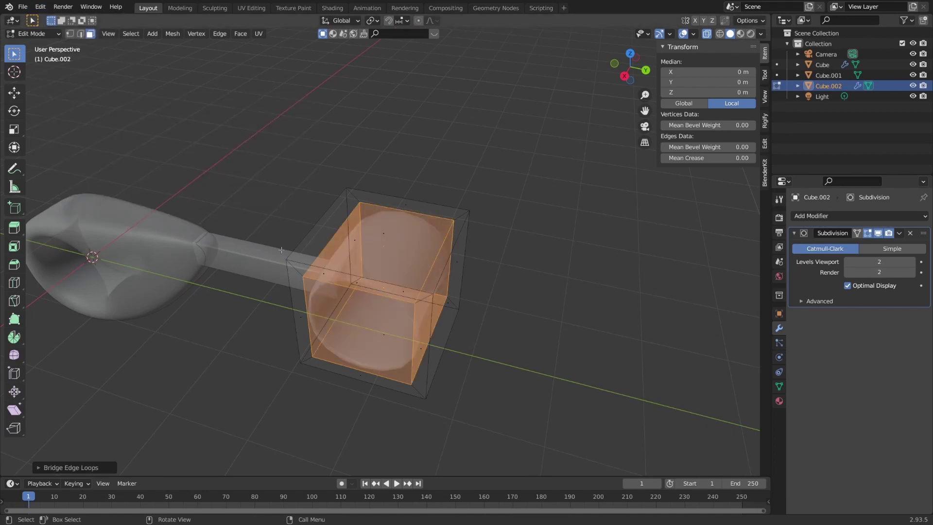
key("KP_1")
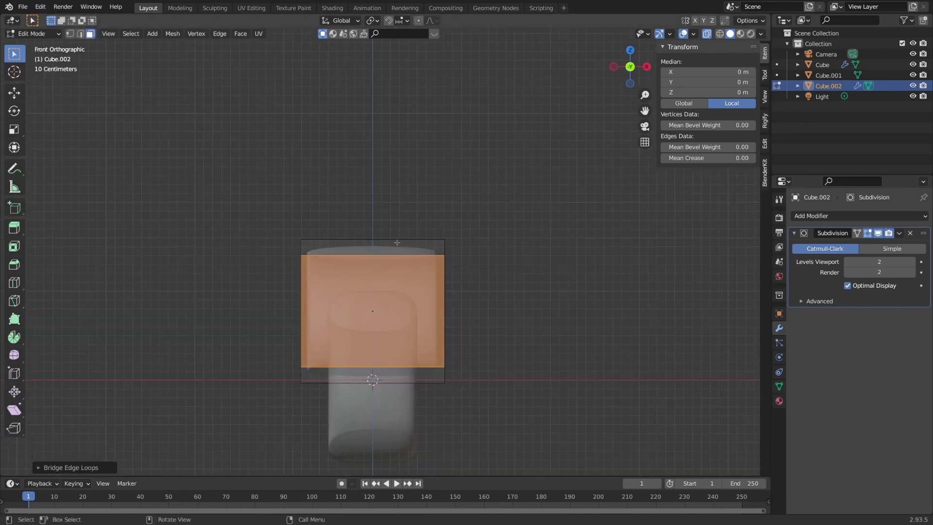
Set both the viewport and render levels of the tail piece's Subdivision modifier to 3.
middle_click_drag(417, 263, 445, 336)
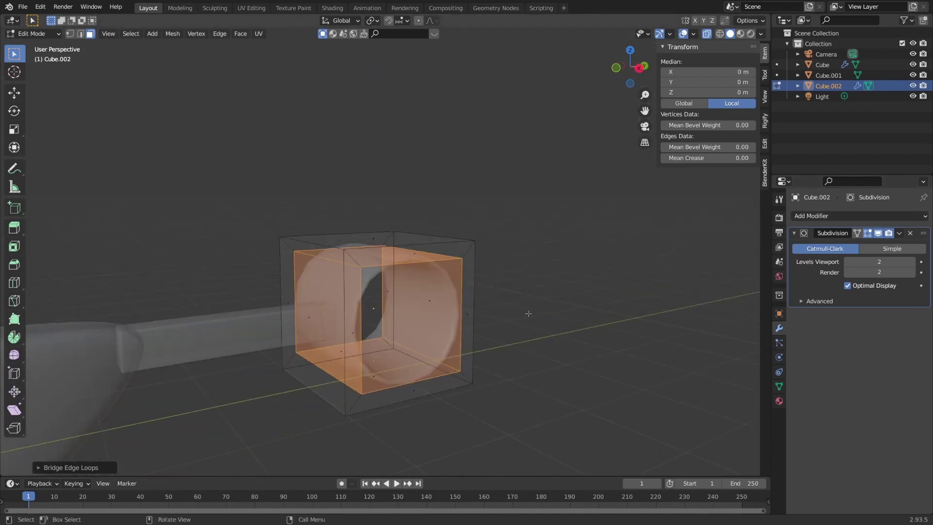
left_click(912, 262)
left_click(912, 272)
Add two evenly spaced loop cuts across the tail piece's width, running around the hole.
key("KP_7")
scroll(375, 130, "up", 1)
key("ctrl+r")
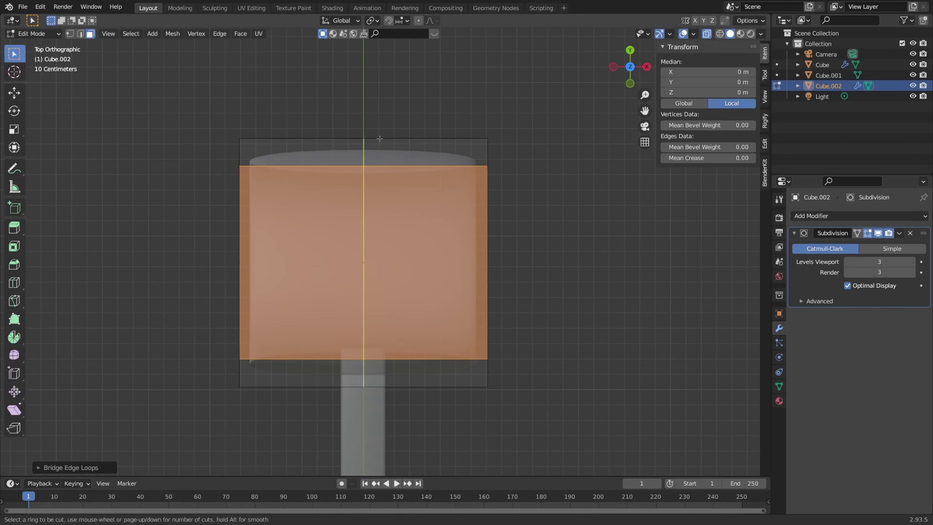
scroll(378, 140, "up", 2)
scroll(379, 140, "down", 1)
left_click(381, 141)
right_click(383, 143)
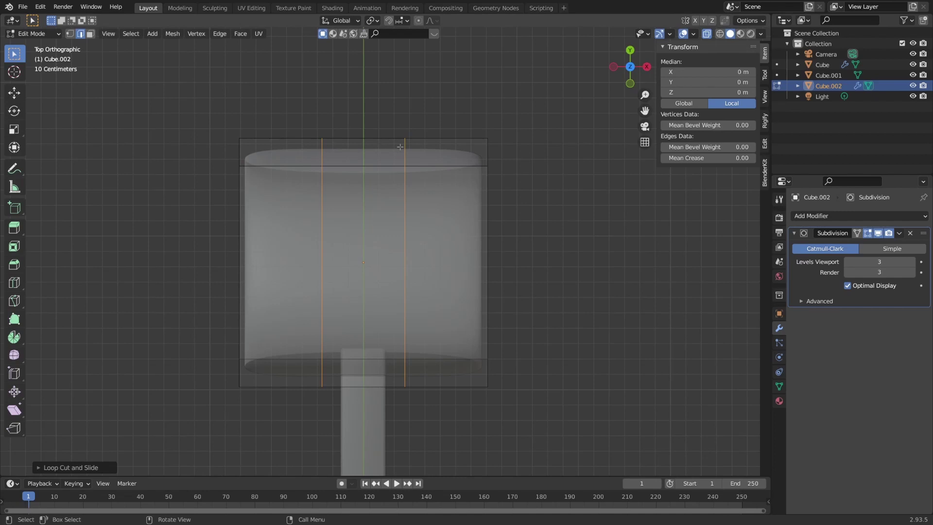
Thin the whole tail piece along the X axis to about 0.28 of its width.
key("a")
key("s")
key("x")
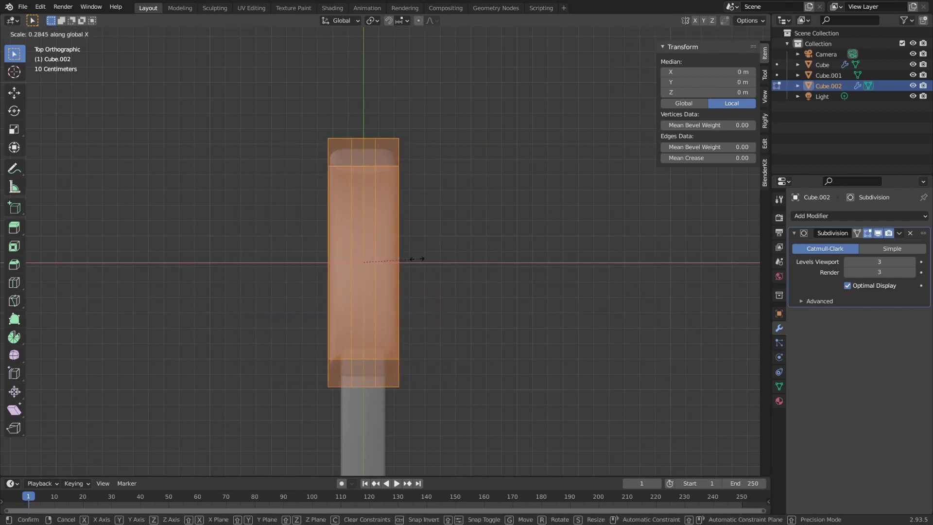
left_click(411, 260)
Scale the tail ring down to about 1.02 m across and move it against the end of the tail boom.
key("KP_3")
scroll(413, 292, "down", 3)
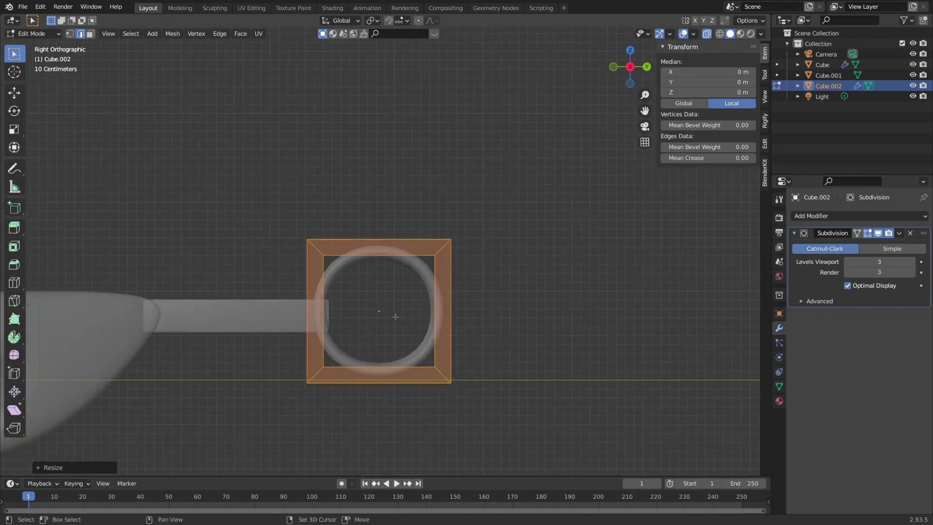
scroll(364, 265, "up", 6)
key("s")
key("g")
left_click(392, 311)
scroll(387, 311, "down", 4)
middle_click_drag(222, 329, 427, 325, "shift")
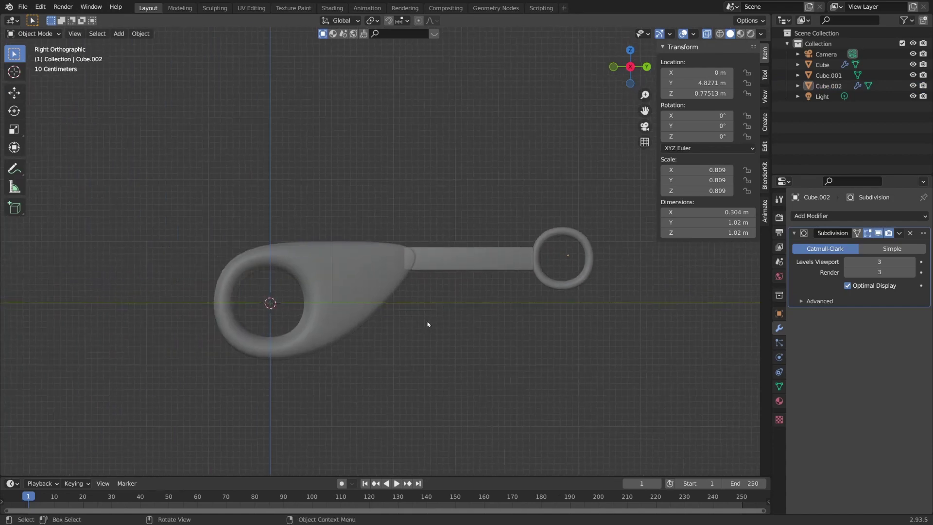
Turn off X-ray display and add a new cube at the origin, inside the cabin opening.
scroll(204, 358, "up", 3)
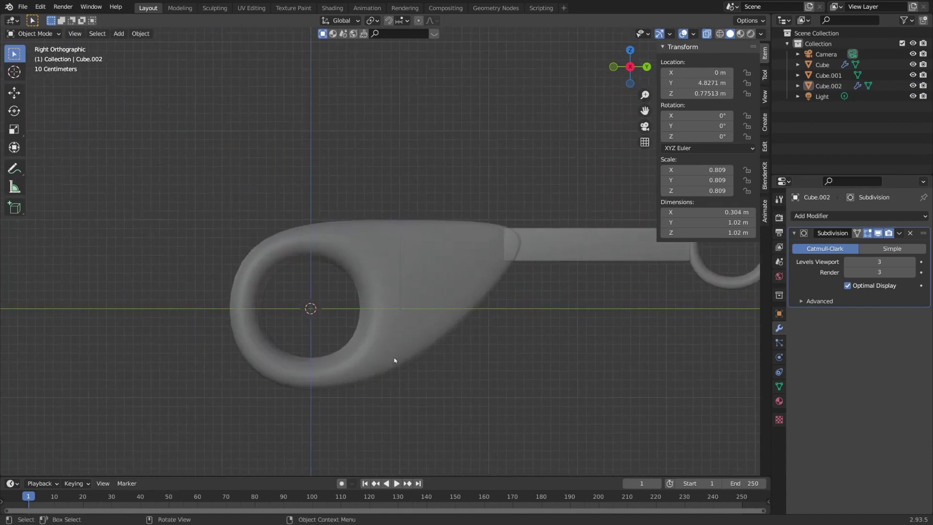
scroll(370, 315, "up", 2)
left_click(417, 329)
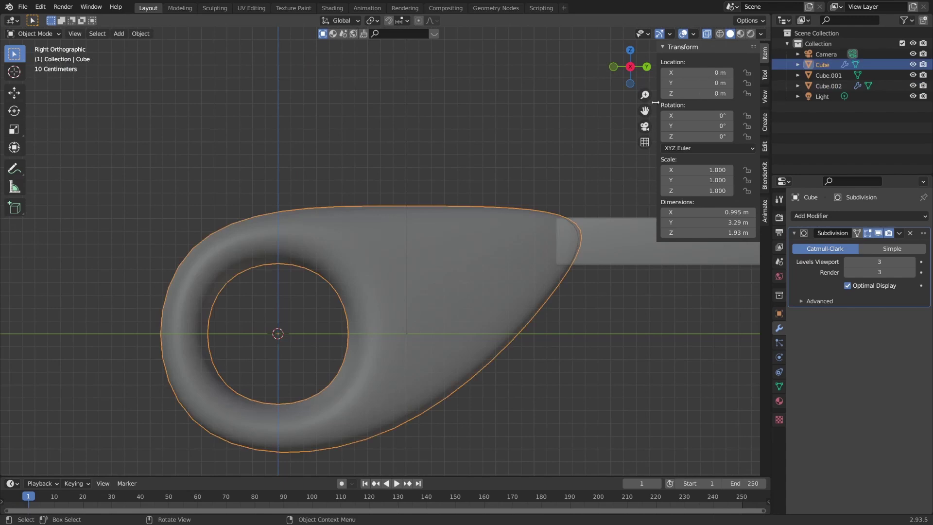
left_click(705, 34)
key("shift+a")
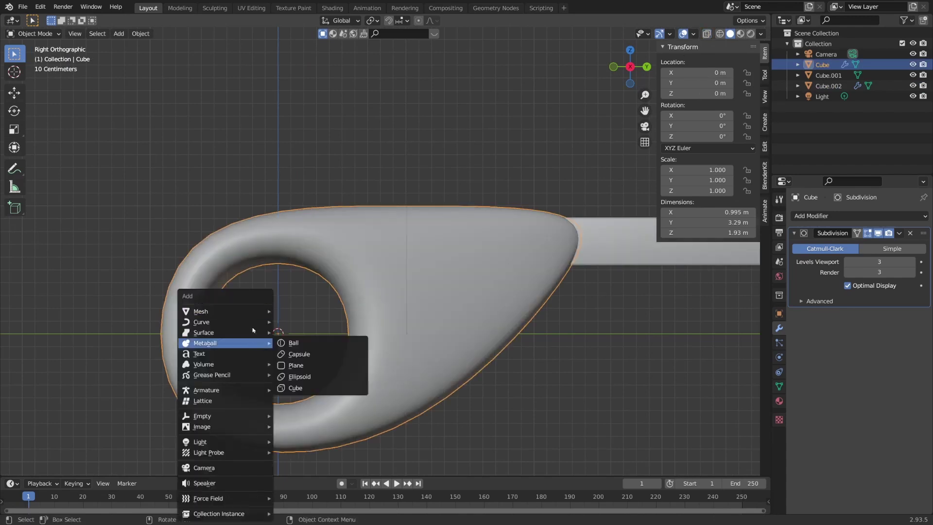
mouse_move(249, 311)
left_click(325, 63)
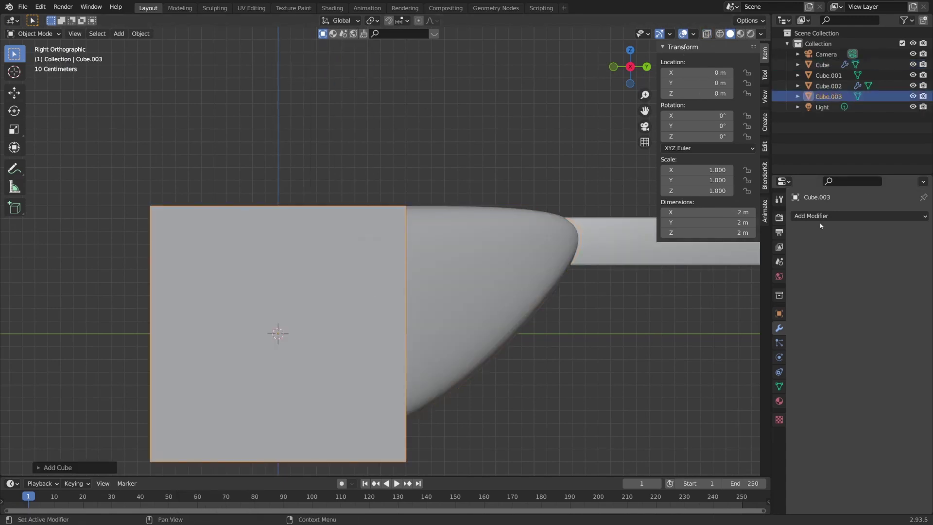
Give the new cube a Subdivision modifier with viewport level 2 and shade it smooth.
left_click(859, 215)
left_click(730, 403)
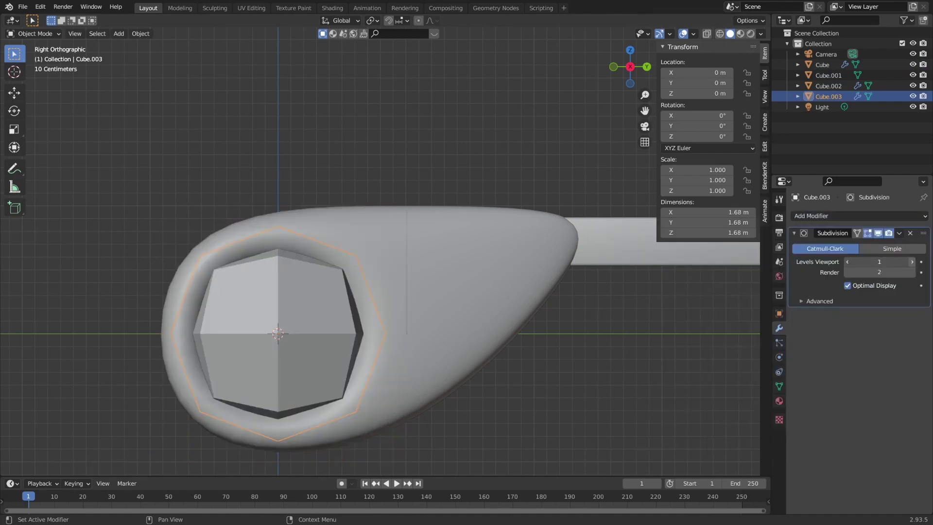
key("ctrl+2")
right_click(238, 326)
left_click(233, 320)
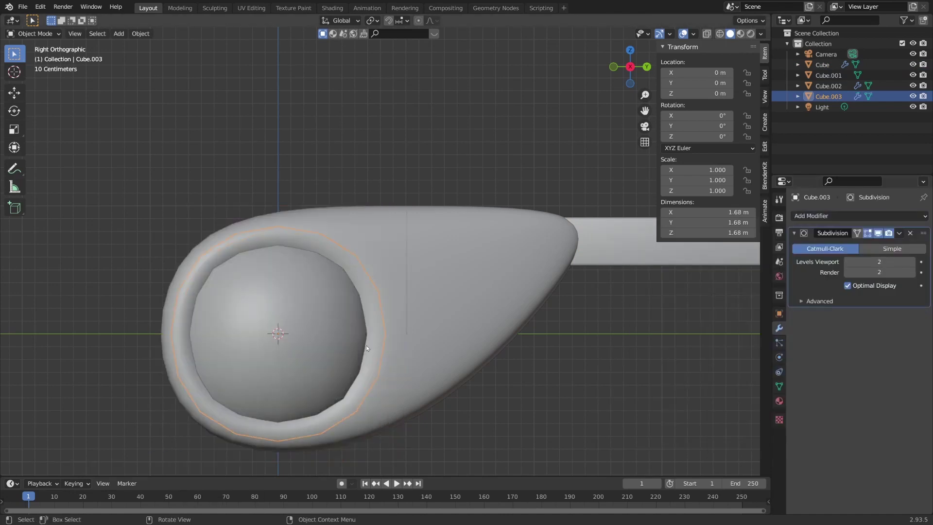
Scale the smooth ball down to about 0.30 m across as the pilot's head.
key("s")
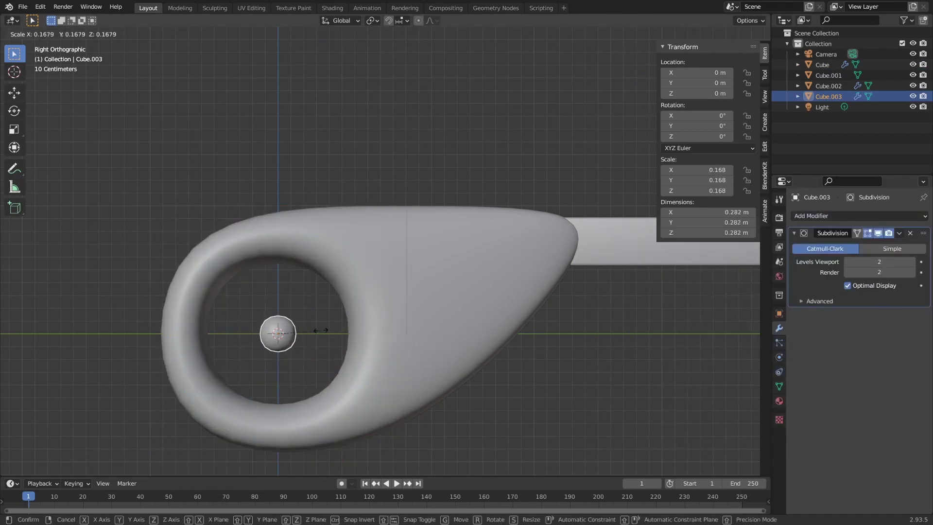
left_click(317, 340)
scroll(479, 321, "down", 4)
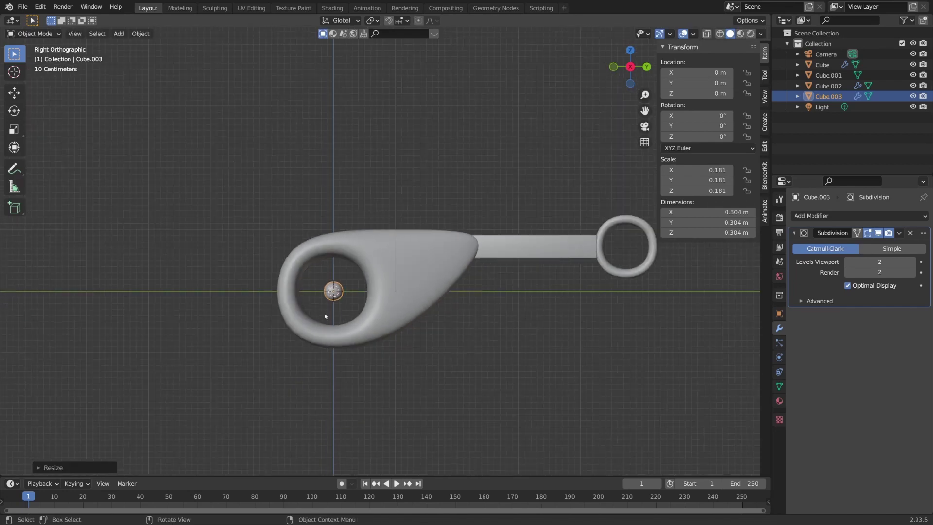
Duplicate the head ball and place the copy about 0.36 m straight below it.
scroll(335, 316, "up", 6)
key("shift+d")
key("z")
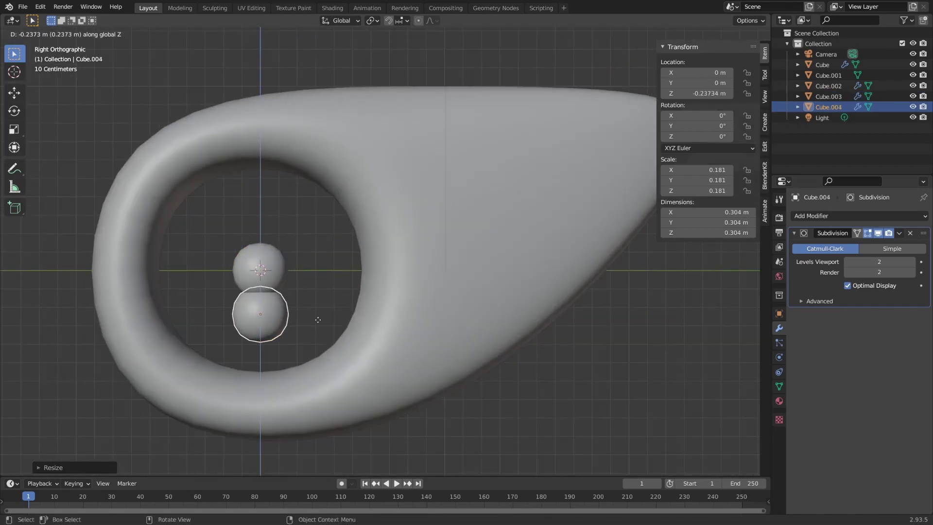
left_click(248, 351)
Add a horizontal loop cut near the bottom of the lower ball to flatten its base into a body shape.
left_click(258, 278)
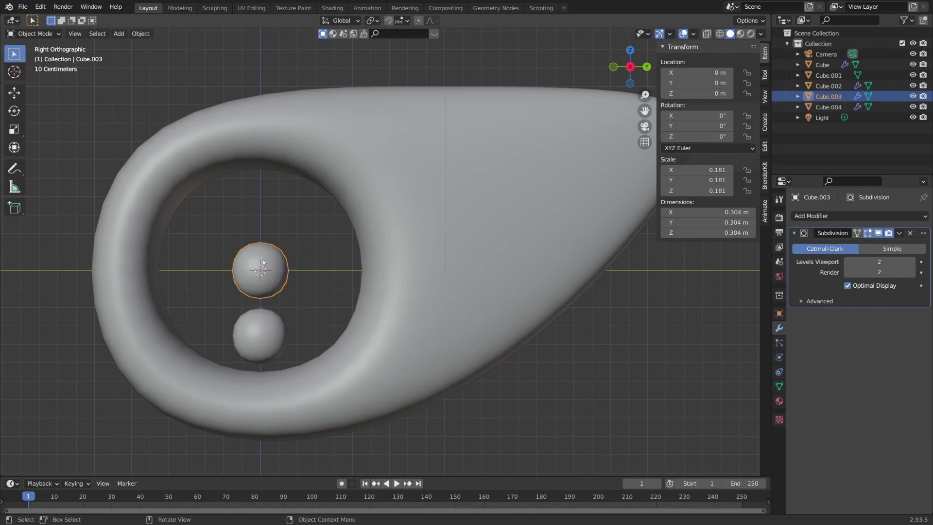
middle_click_drag(258, 278, 319, 210, "shift")
left_click(322, 268)
scroll(291, 279, "up", 4)
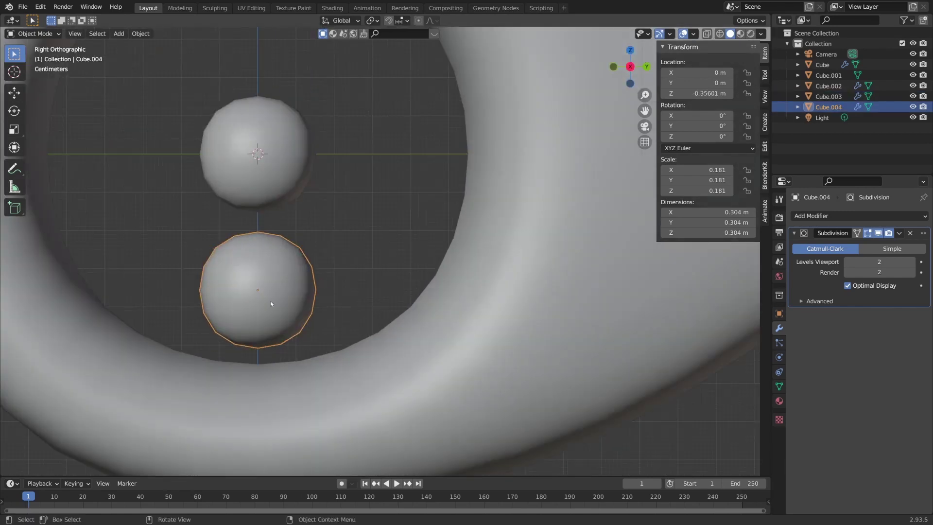
middle_click_drag(271, 303, 335, 285, "shift")
key("Tab")
key("ctrl+r")
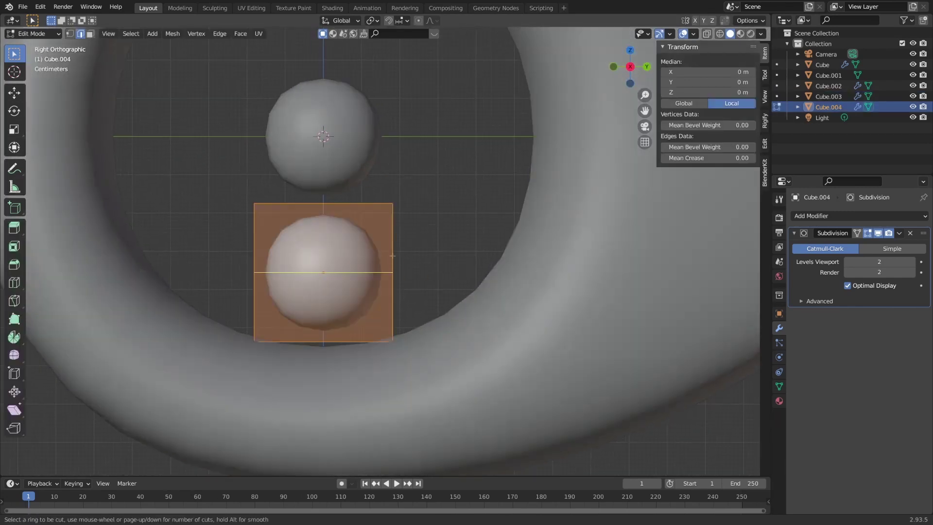
left_click(387, 260)
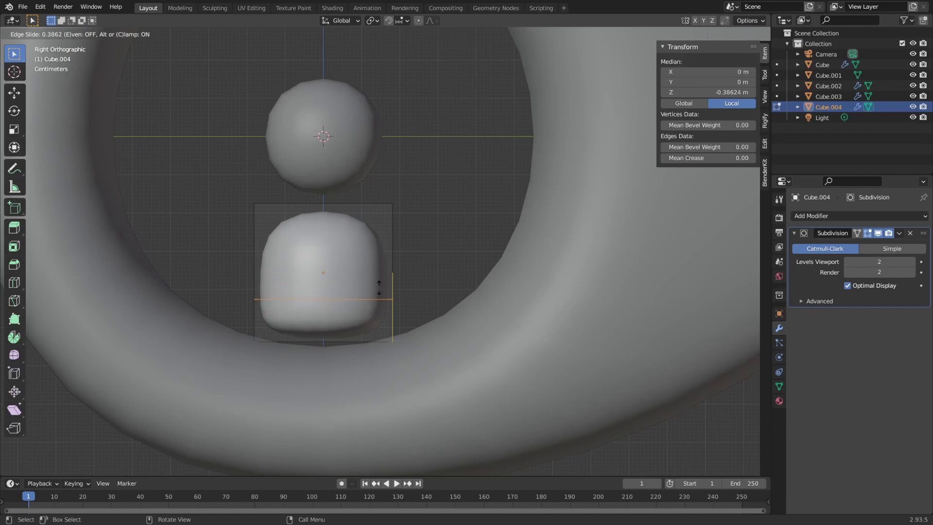
left_click(380, 320)
Scale the pilot's body up by about 1.2 and lower it about 0.07 m along Z into the cabin floor.
key("a")
key("s")
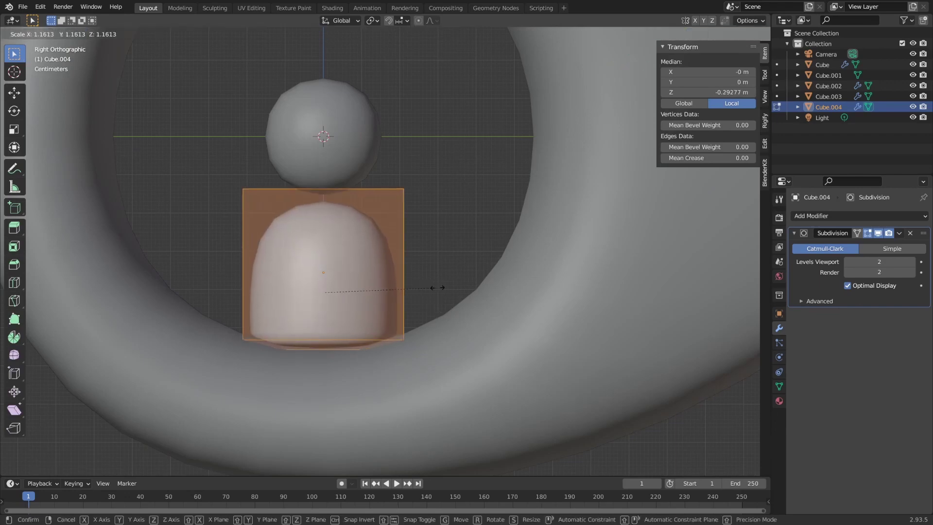
left_click(446, 287)
key("g")
key("z")
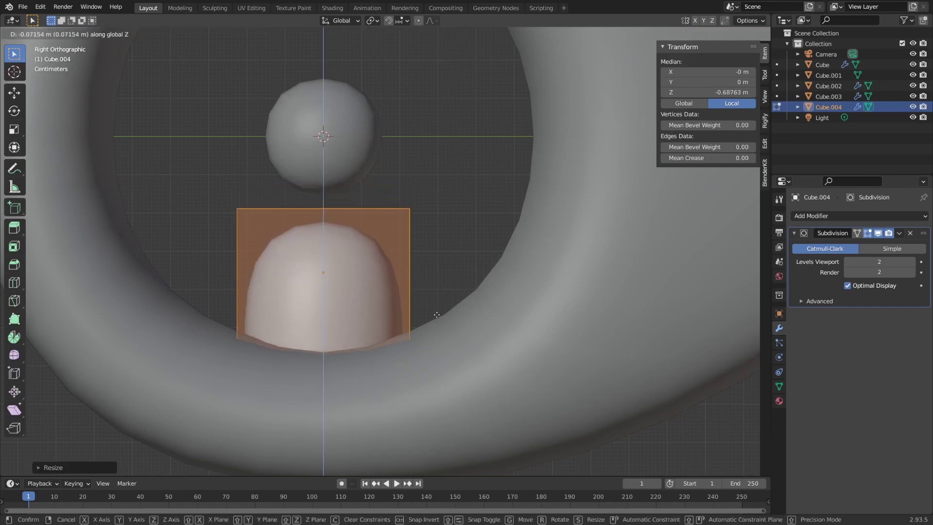
left_click(437, 315)
Narrow the pilot's body along the Y axis to about 0.36 m and return to Object Mode with nothing selected.
key("s")
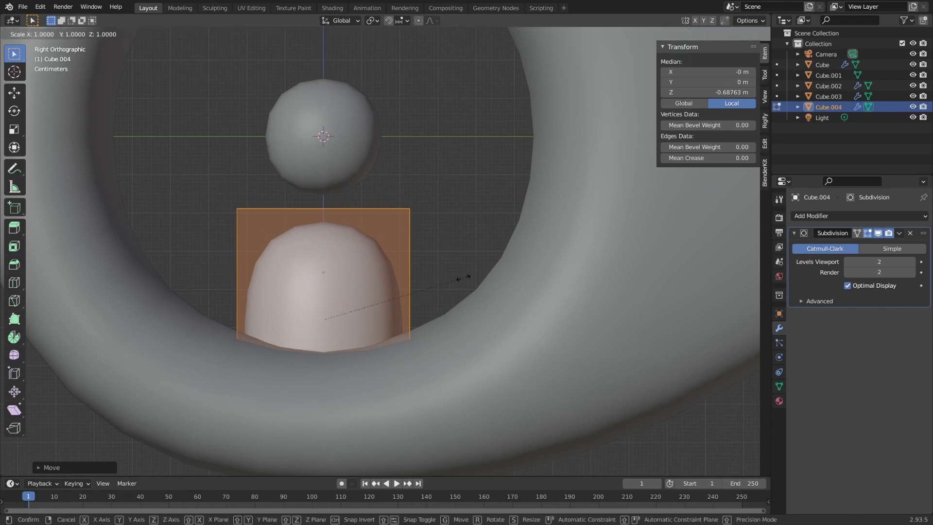
key("y")
left_click(442, 278)
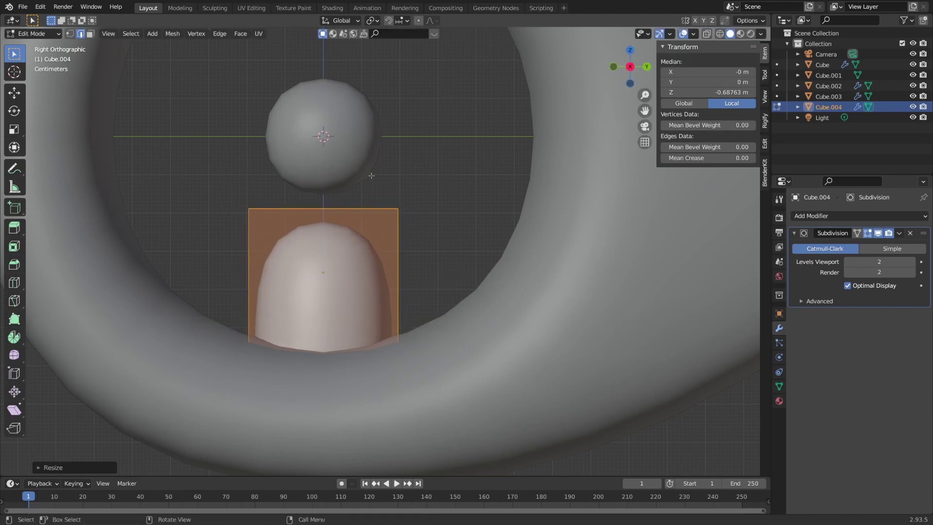
scroll(427, 225, "down", 4)
key("Tab")
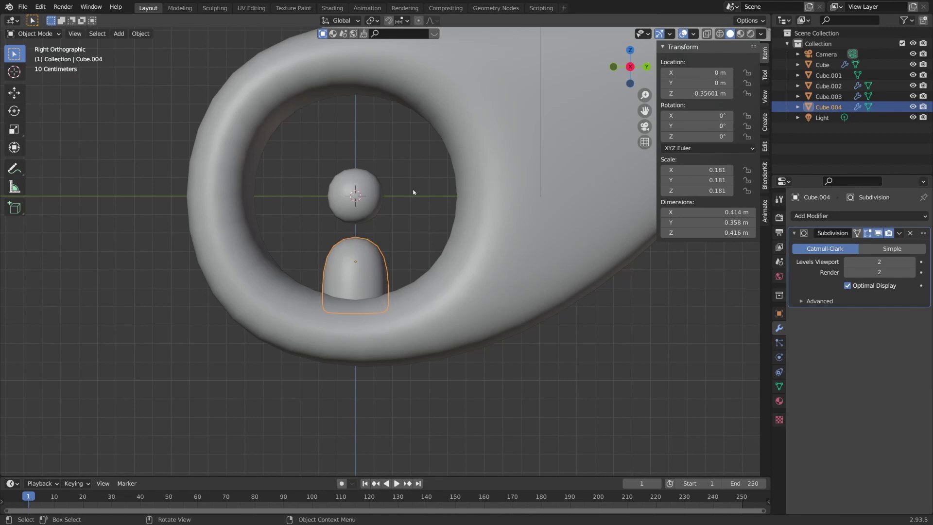
left_click(413, 192)
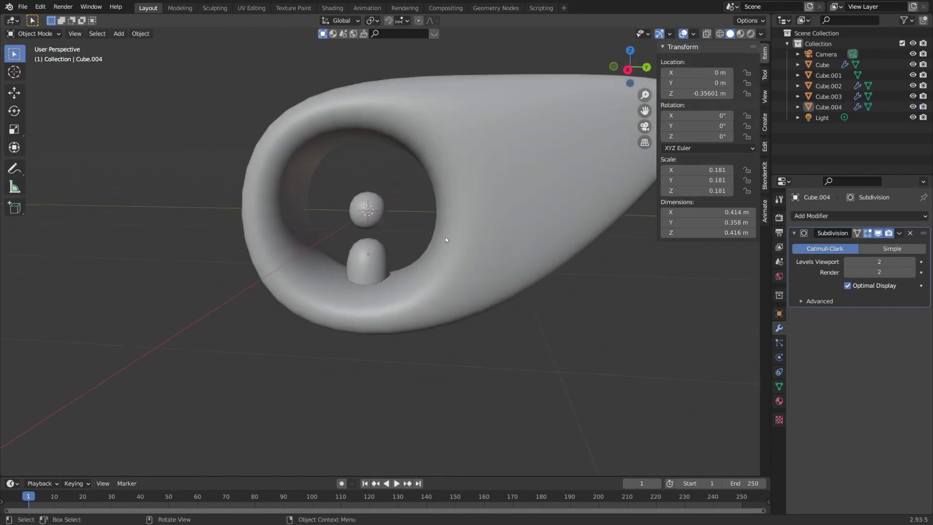
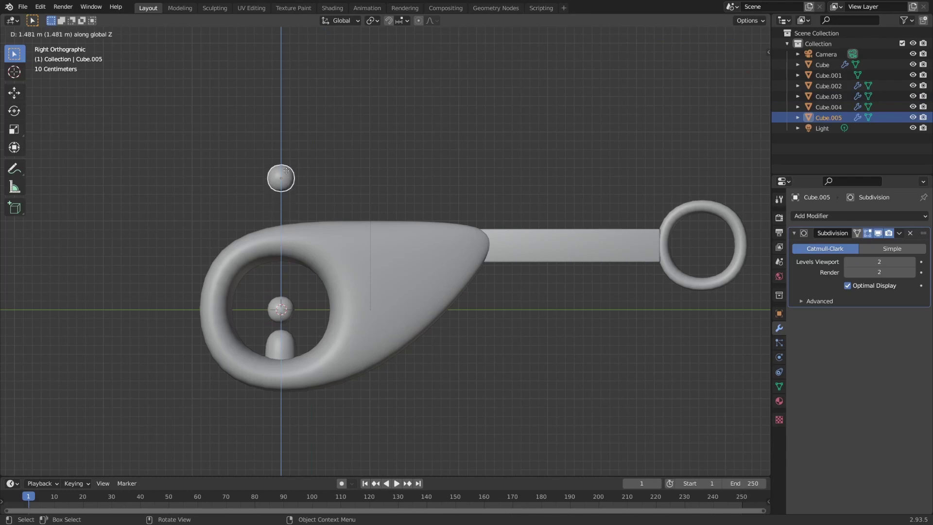
Place the duplicated head ball about 1.48 m up along Z, above the cabin, and scale it down slightly.
left_click(288, 165)
middle_click_drag(399, 250, 481, 252, "shift")
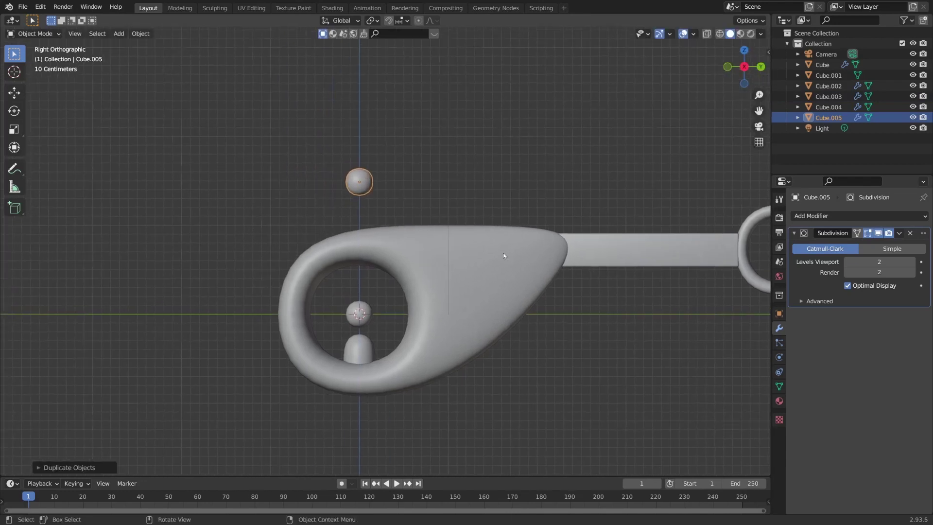
key("s")
left_click(488, 246)
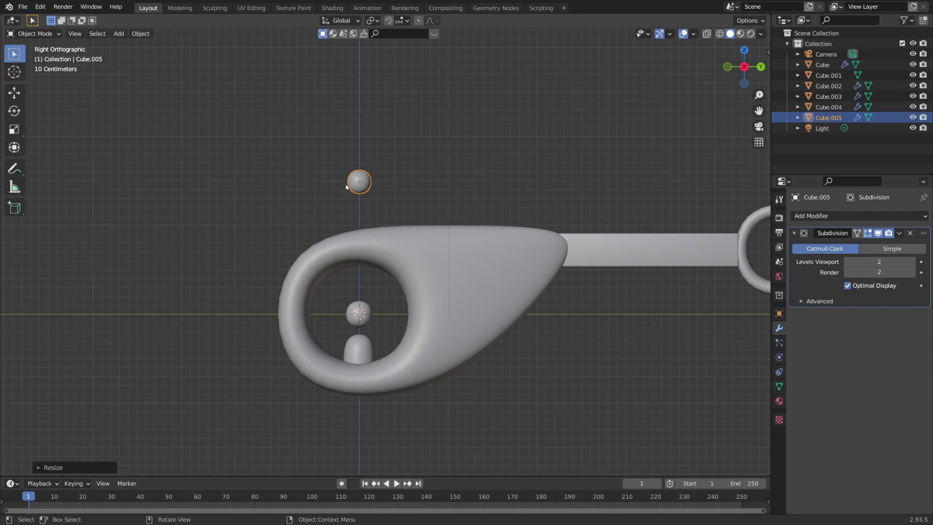
Add a mesh circle, enlarge it beyond the cabin's width, and raise it about 1.45 m along Z to the ball above the cabin.
key("shift+a")
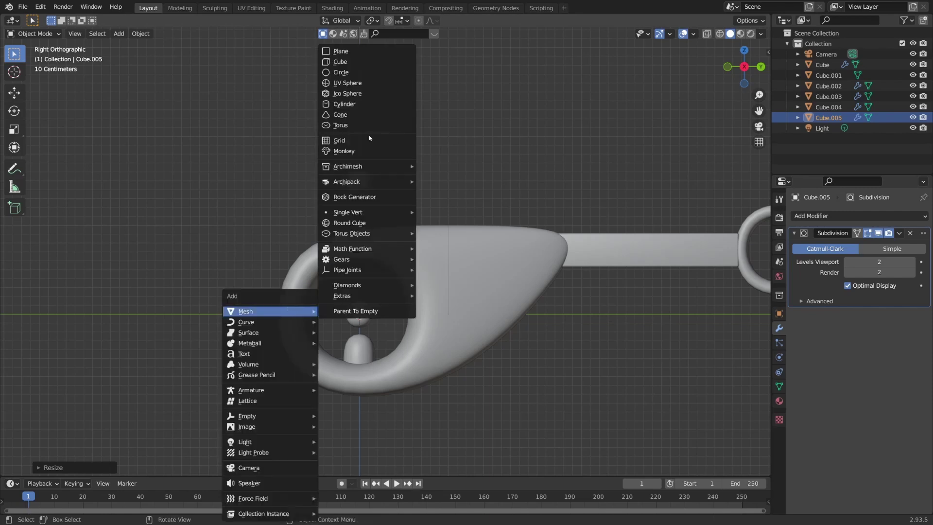
left_click(360, 72)
key("s")
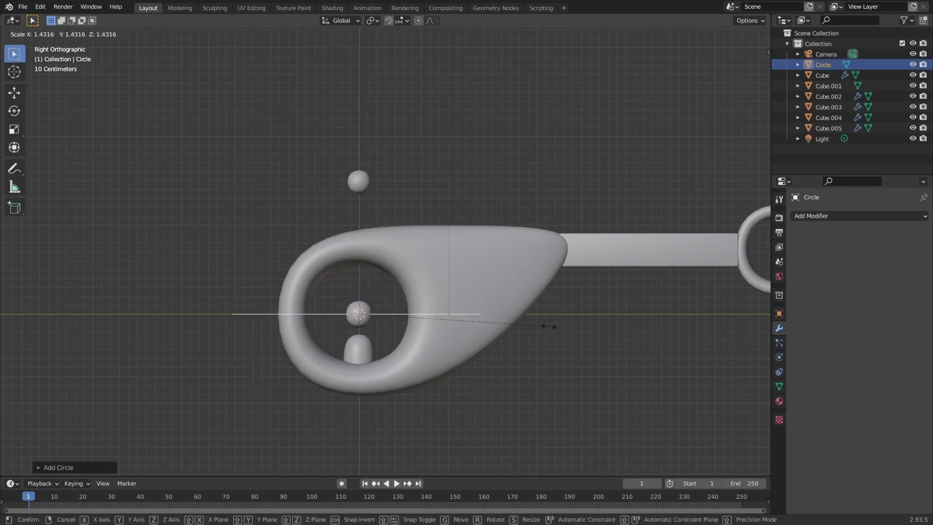
left_click(559, 328)
key("g")
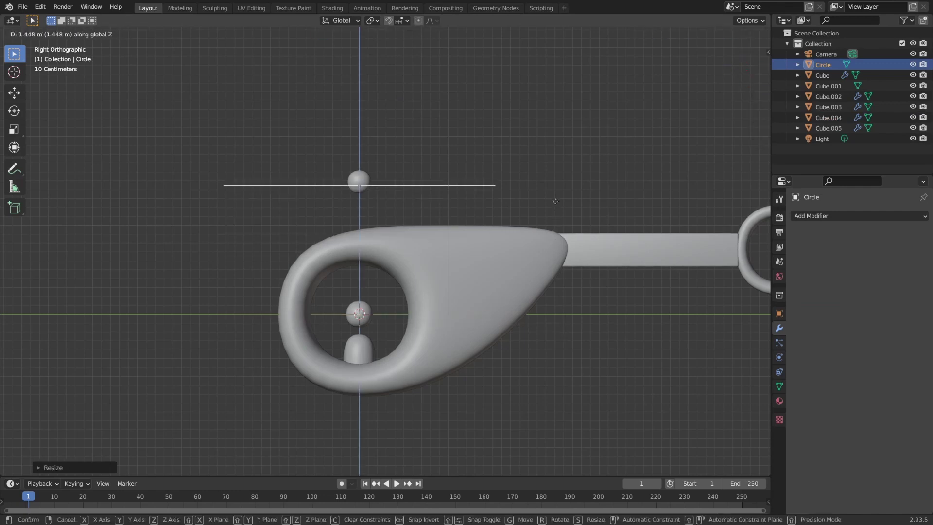
left_click(557, 203)
Delete the circle's frontmost and rearmost vertices to split it into two side arcs.
key("KP_7")
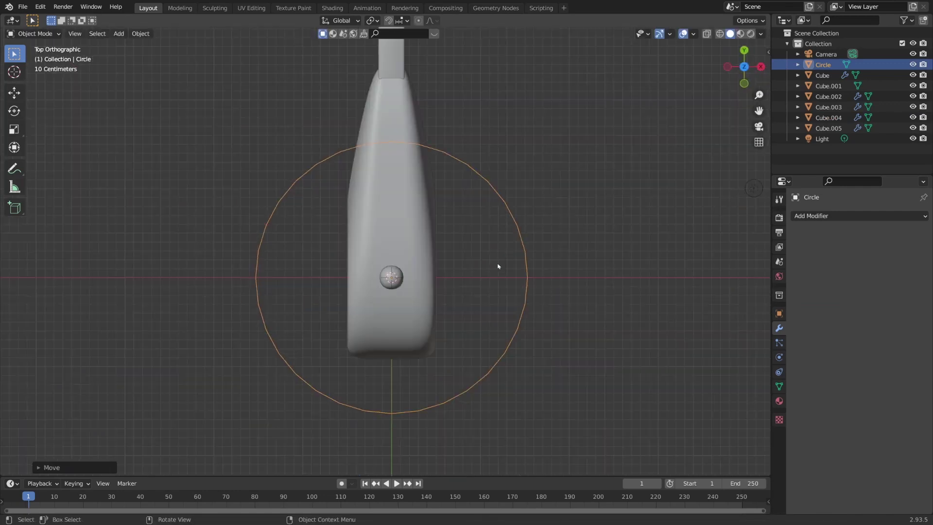
key("Tab")
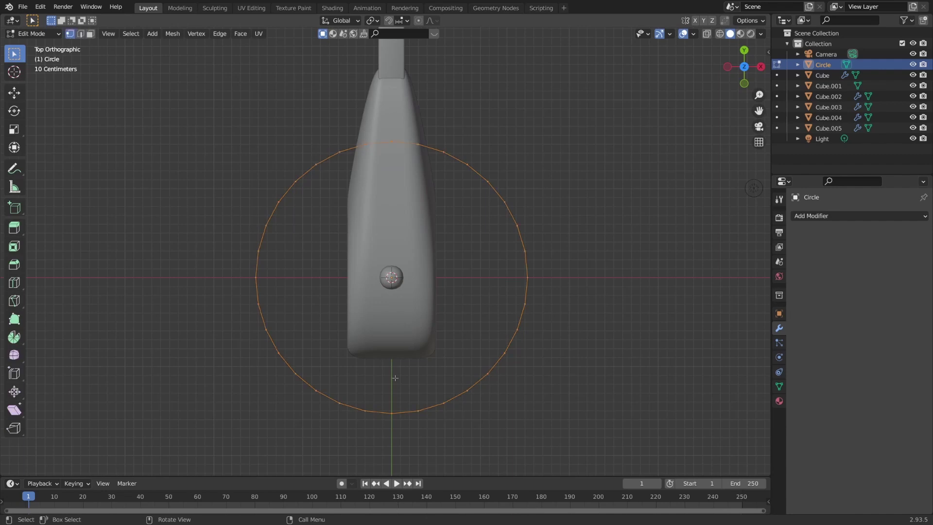
left_click_drag(405, 437, 385, 102)
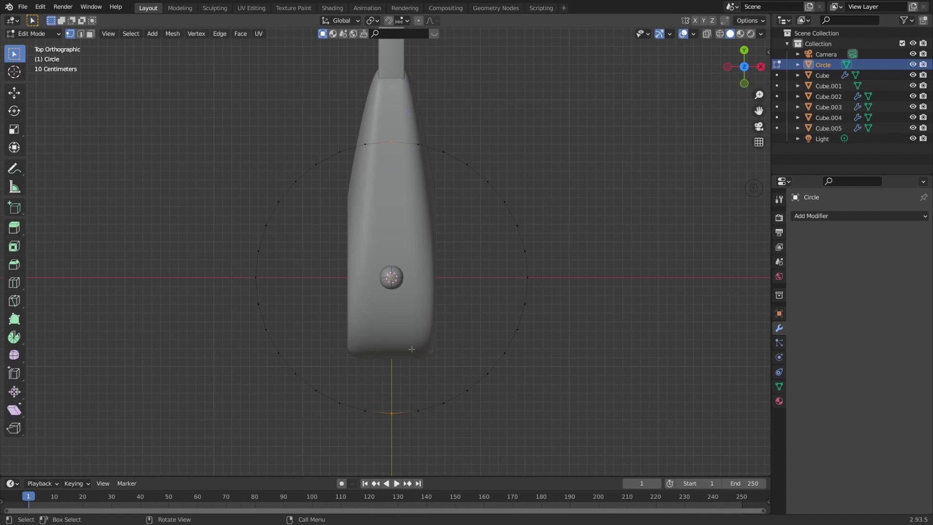
key("x")
left_click(379, 273)
Select both side arcs entirely and extrude them upward along Z into narrow vertical bands.
middle_click_drag(589, 343, 437, 370)
key("a")
scroll(400, 275, "up", 3)
key("KP_3")
key("e")
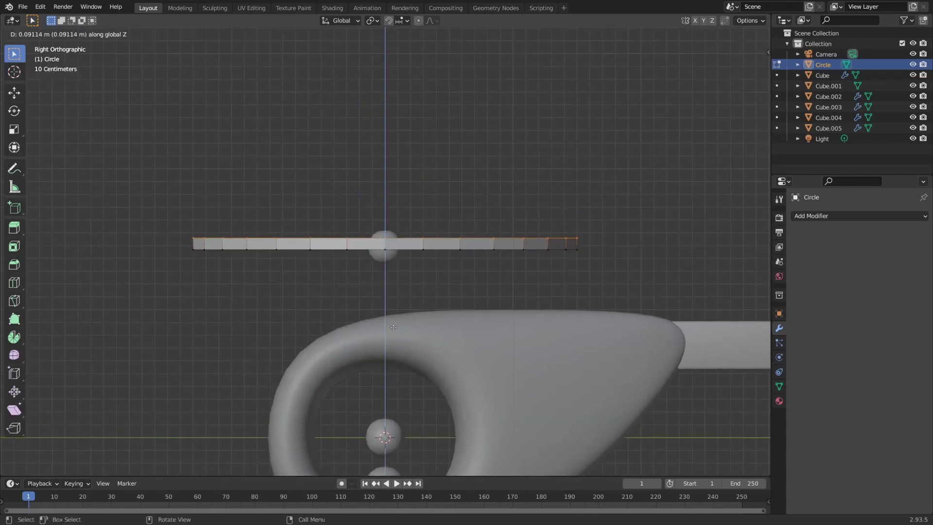
left_click(395, 319)
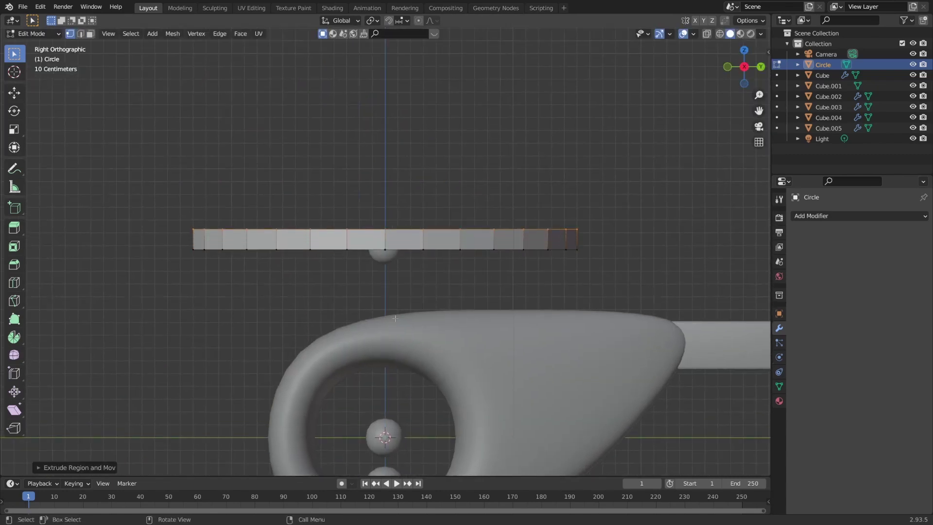
Add Subdivision Surface and Solidify modifiers to the bands, with a Solidify thickness of 0.022 m.
middle_click_drag(395, 319, 437, 292)
left_click(825, 217)
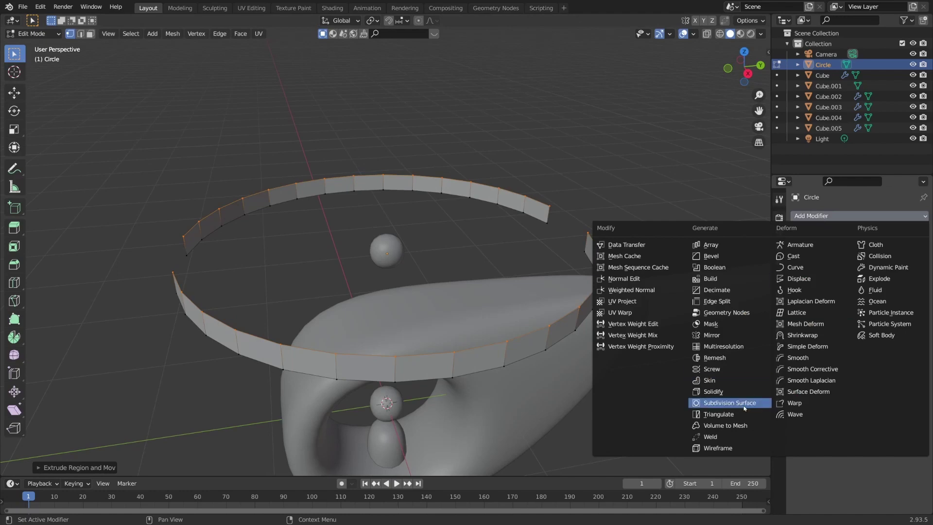
left_click(727, 403)
left_click(855, 217)
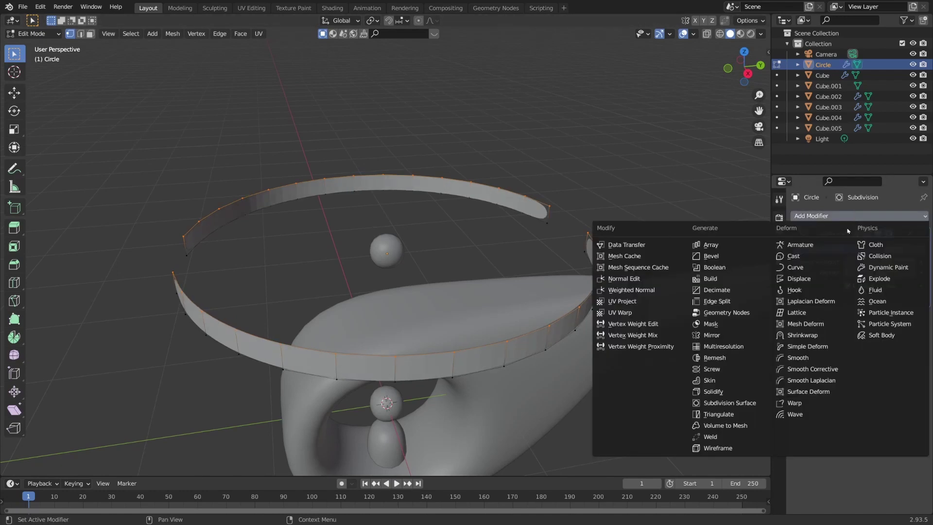
left_click(729, 392)
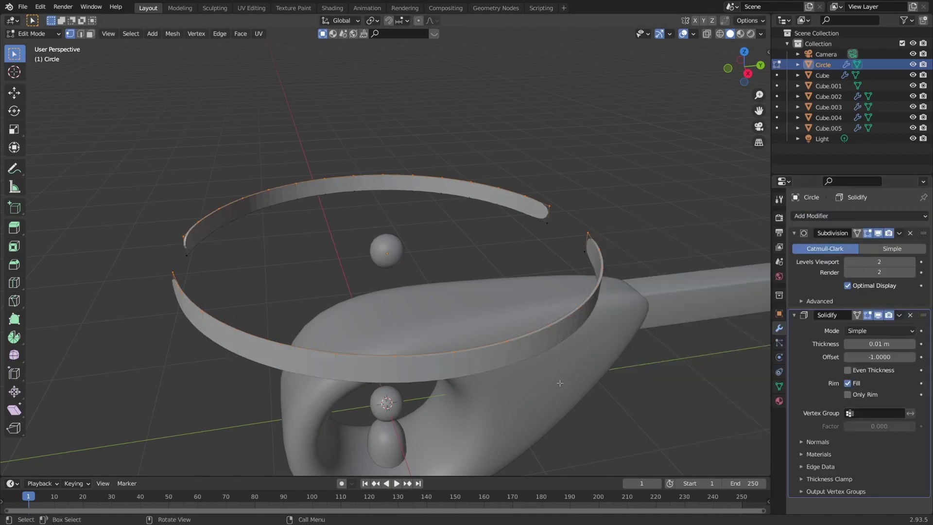
middle_click_drag(367, 340, 404, 340)
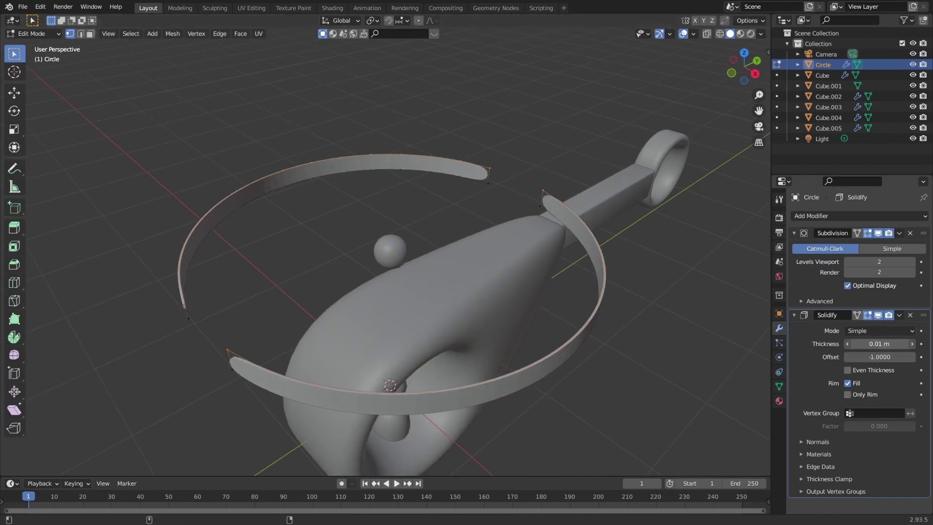
left_click_drag(879, 343, 899, 343)
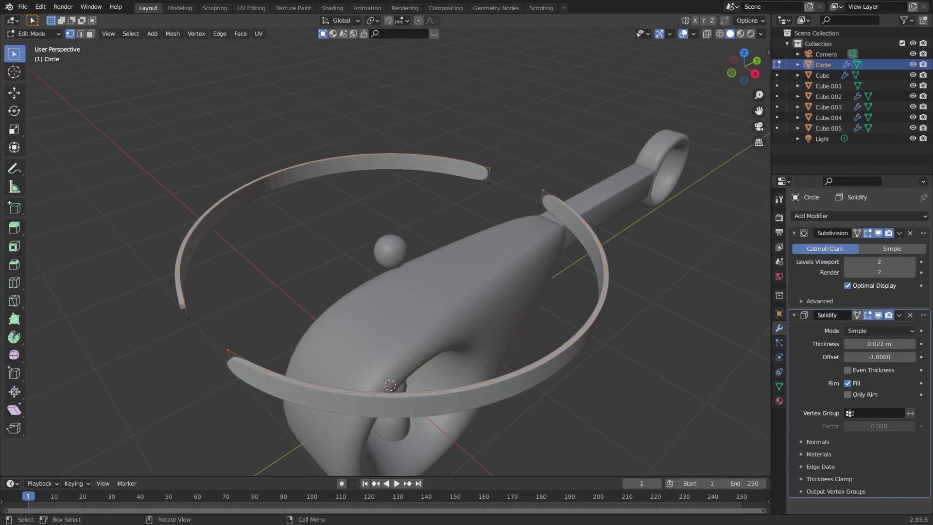
Return to Object Mode and shade the rotor bands smooth.
key("Tab")
middle_click_drag(223, 346, 287, 318, "shift")
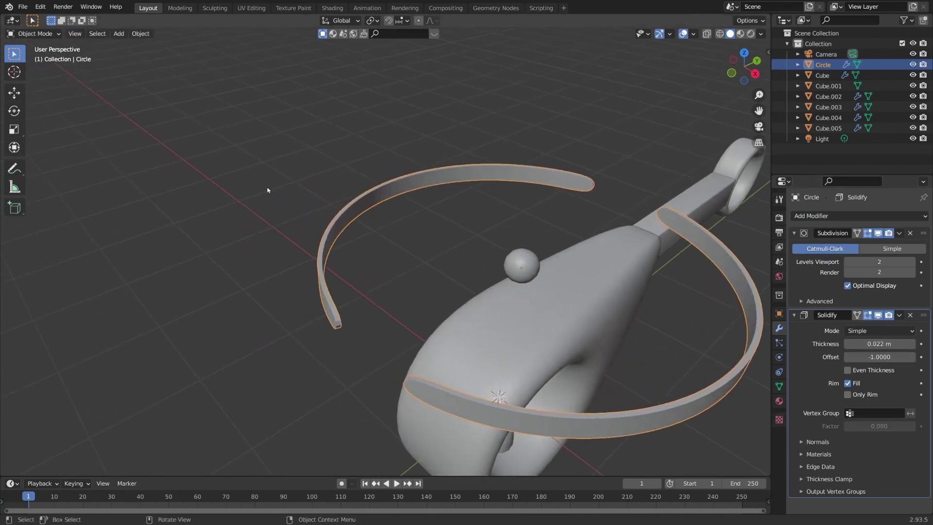
right_click(292, 244)
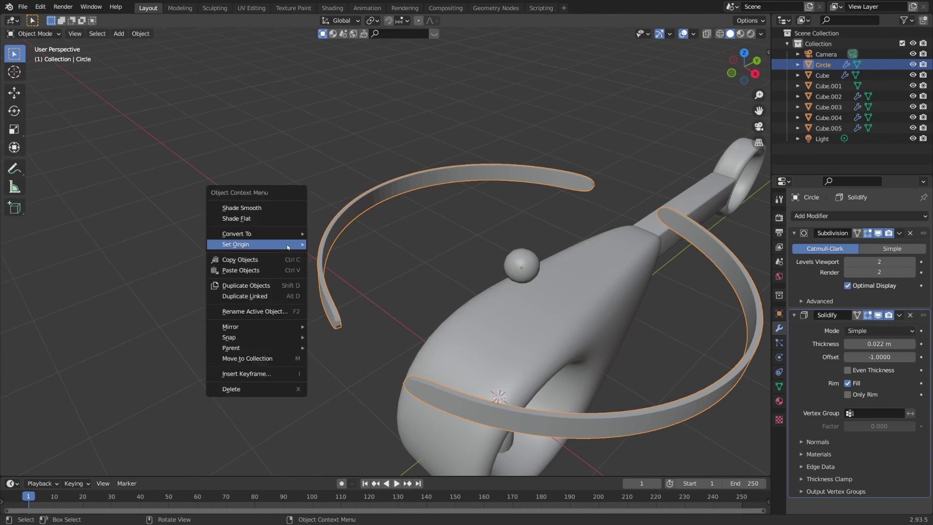
left_click(262, 211)
In Edit Mode, add one centred lengthwise loop cut along each of the two rotor bands.
key("Tab")
middle_click_drag(416, 392, 384, 340)
scroll(383, 341, "up", 3)
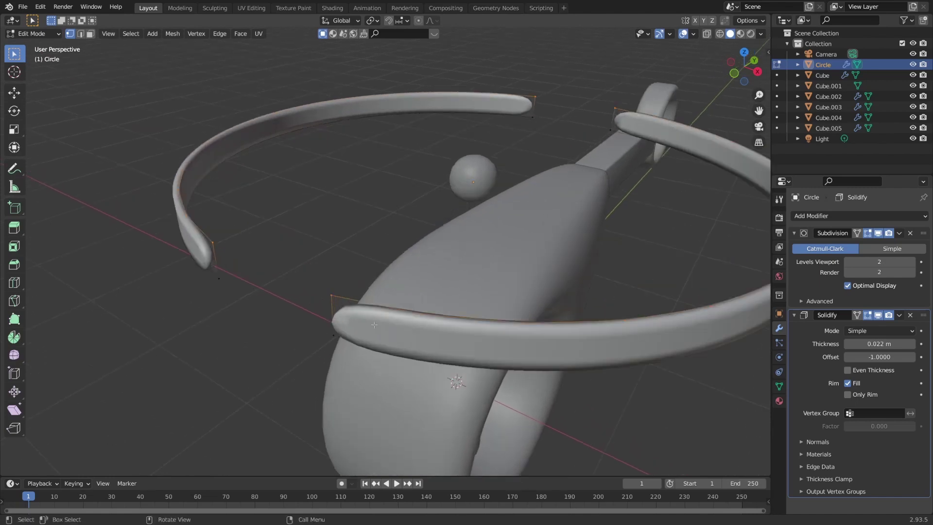
key("ctrl+r")
left_click(331, 311)
right_click(330, 311)
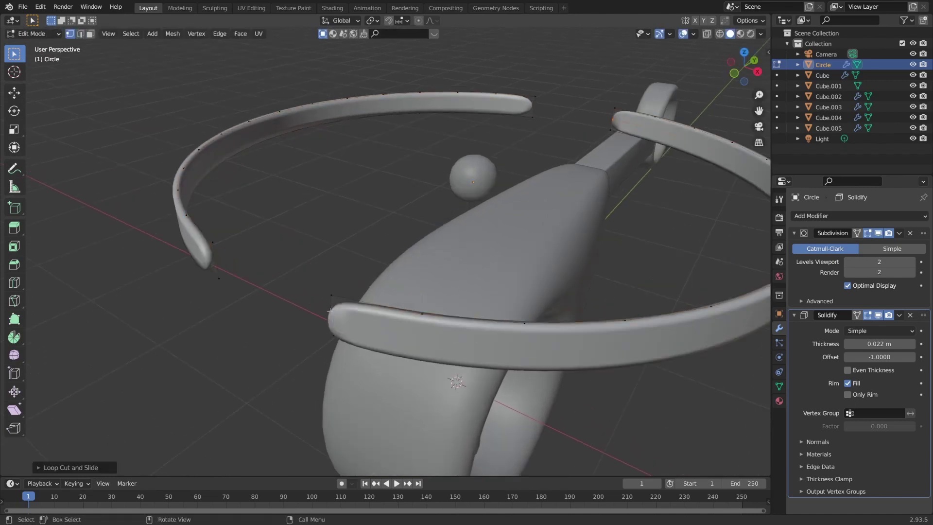
key("ctrl+r")
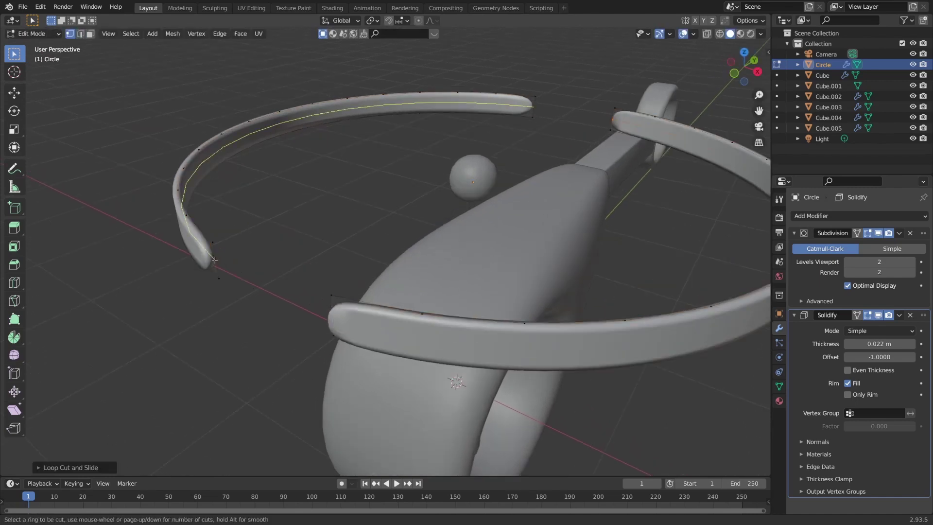
left_click(215, 260)
right_click(254, 266)
Add a centred crosswise loop cut in the end segment at all four ends of the rotor bands.
middle_click_drag(254, 267, 492, 178)
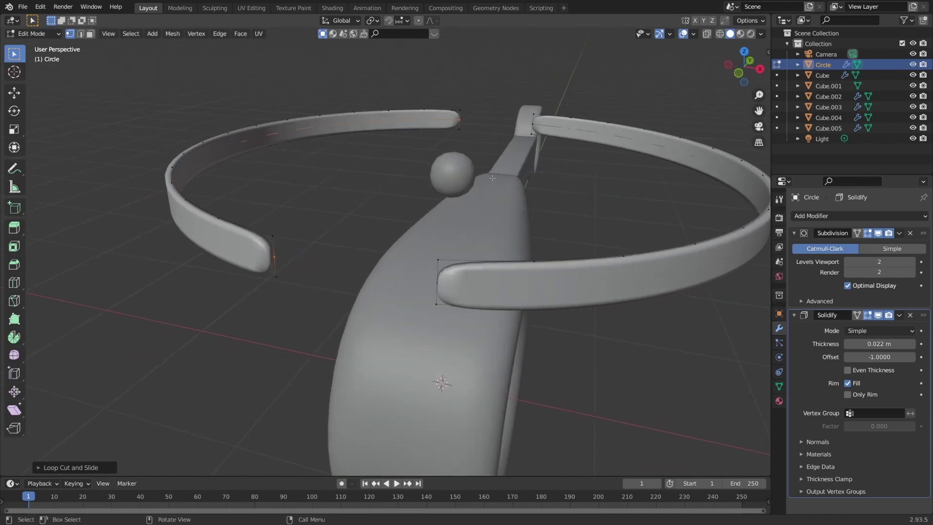
key("ctrl+r")
left_click(459, 284)
right_click(488, 235)
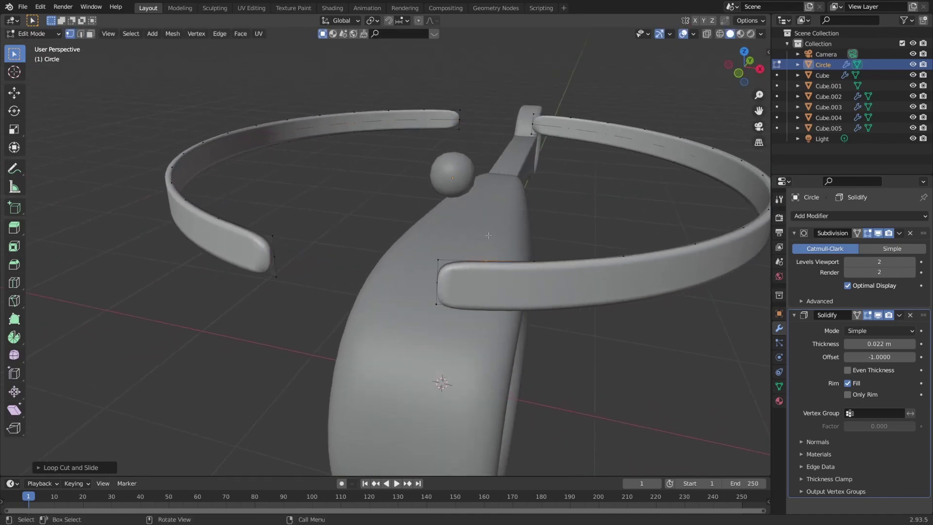
key("ctrl+r")
left_click(547, 122)
right_click(545, 115)
key("ctrl+r")
left_click(442, 120)
right_click(442, 122)
key("ctrl+r")
left_click(249, 246)
right_click(248, 246)
Return to Object Mode and lower the rotor bands until they are level with the centre of the ball.
key("Tab")
middle_click_drag(369, 263, 456, 202)
key("KP_1")
key("g")
key("Return")
Duplicate the rotor bands together with their centre ball and move the copy along Y to above the tail ring.
left_click(456, 203, "shift")
key("KP_3")
scroll(488, 250, "down", 3)
middle_click_drag(490, 250, 446, 250, "shift")
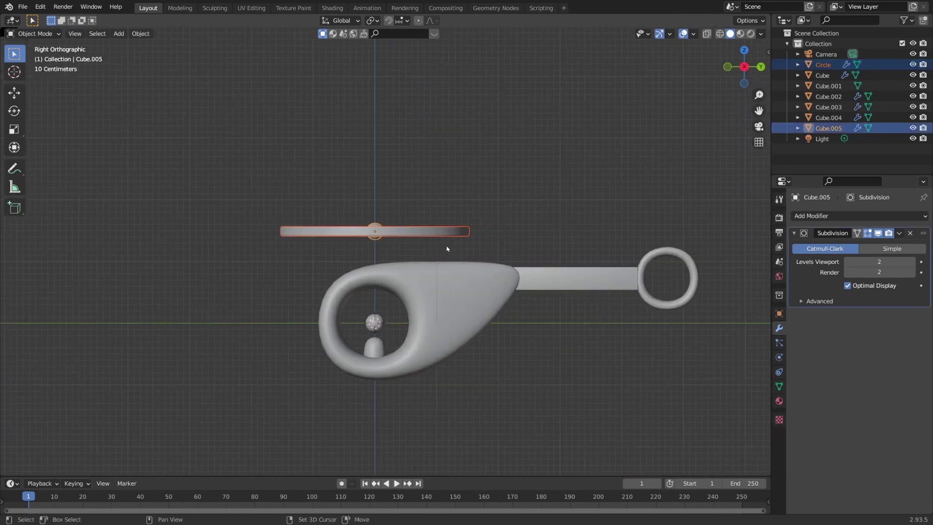
key("shift+d")
key("y")
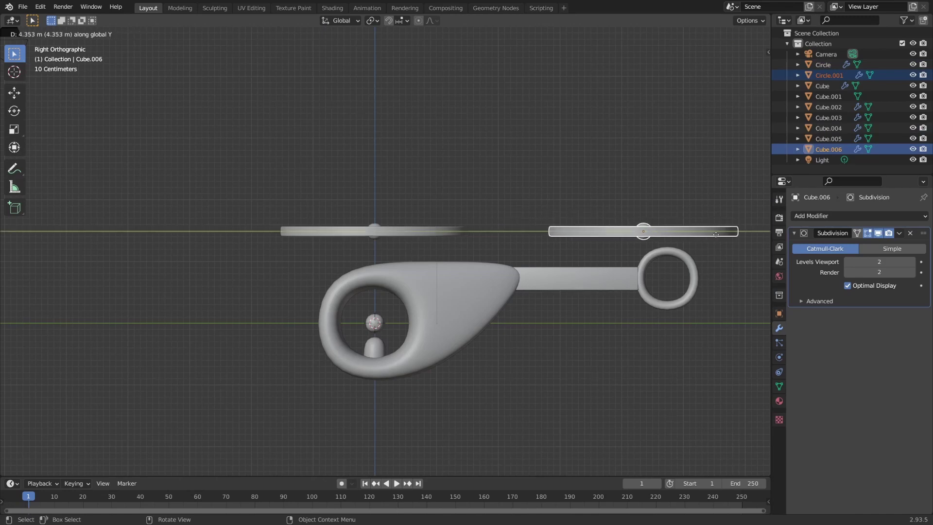
left_click(723, 237)
Rotate the duplicated rotor 90° about the Y axis so it faces sideways.
middle_click_drag(662, 256, 531, 287, "shift")
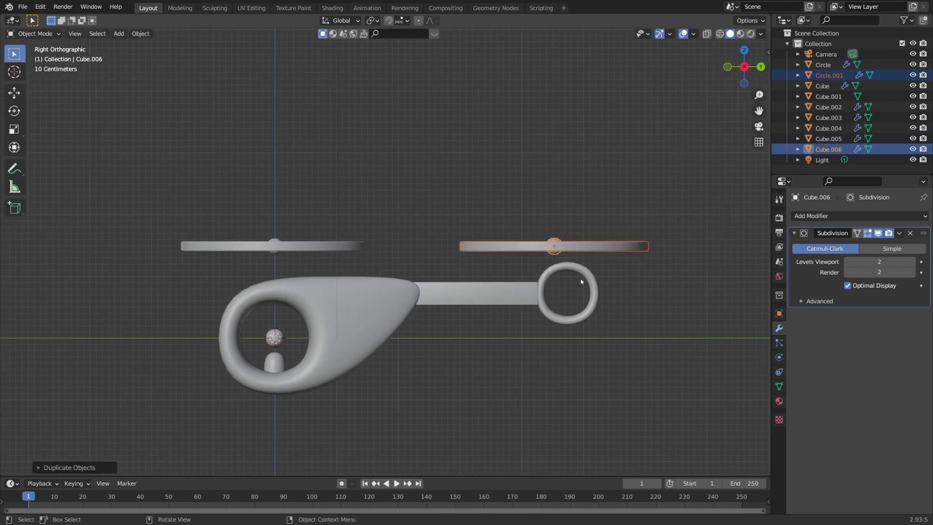
middle_click_drag(671, 307, 574, 301, "shift")
scroll(553, 321, "up", 3)
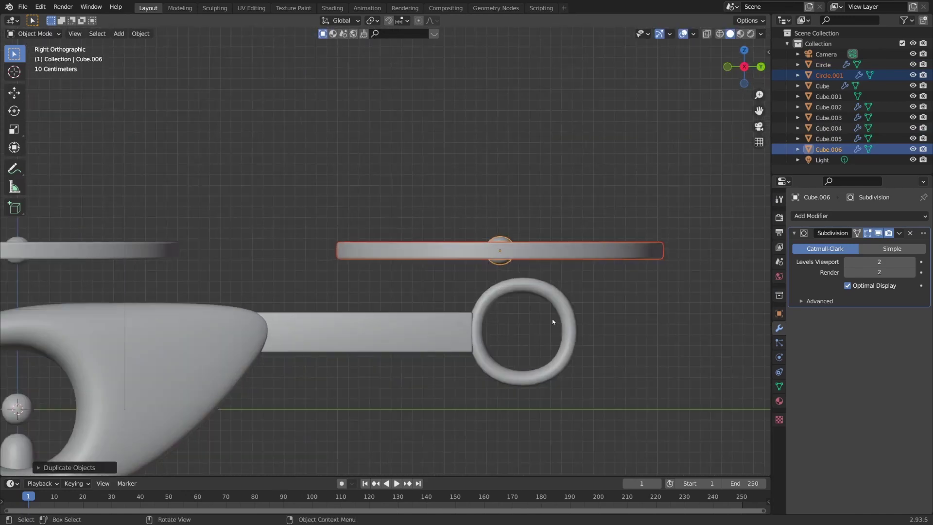
type("ry90")
key("Return")
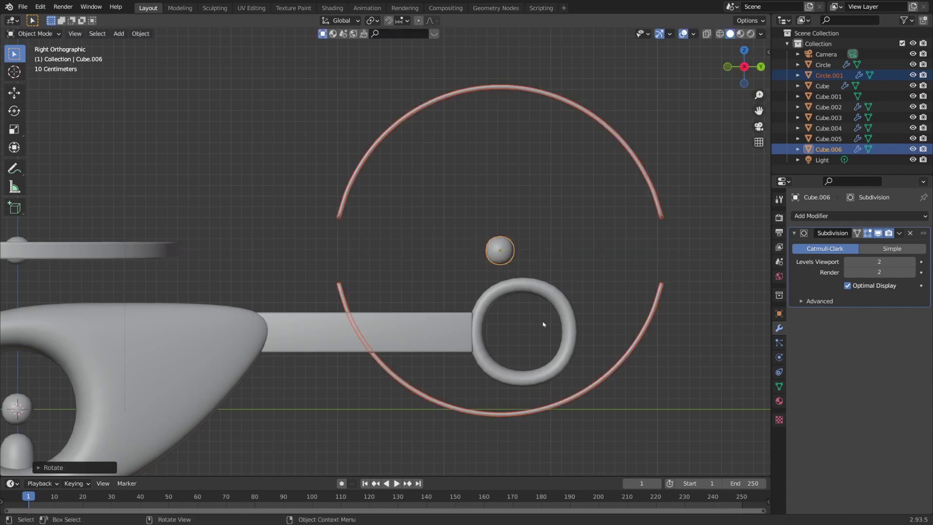
Scale the duplicated rotor down and move it into the tail ring, leaving a clear gap to the ring's inner edge.
middle_click_drag(360, 314, 268, 300, "shift")
key("s")
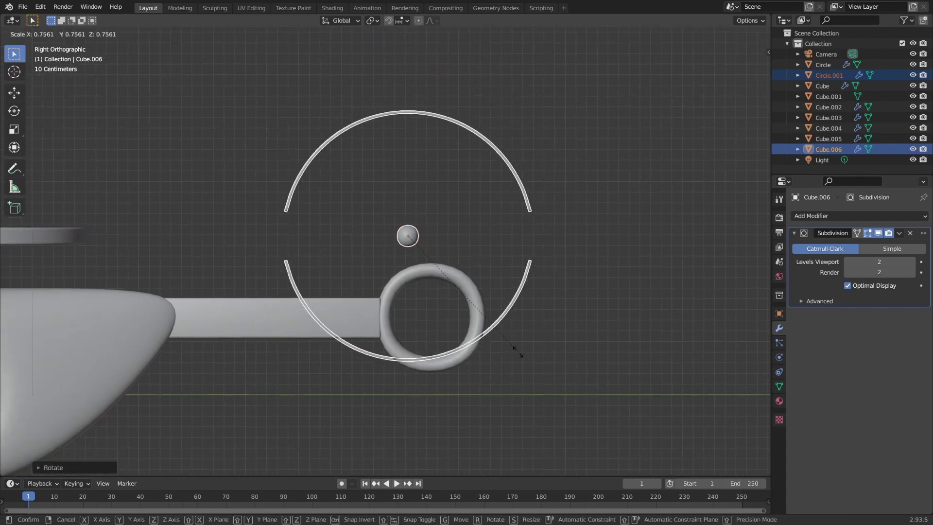
left_click(444, 273)
key("g")
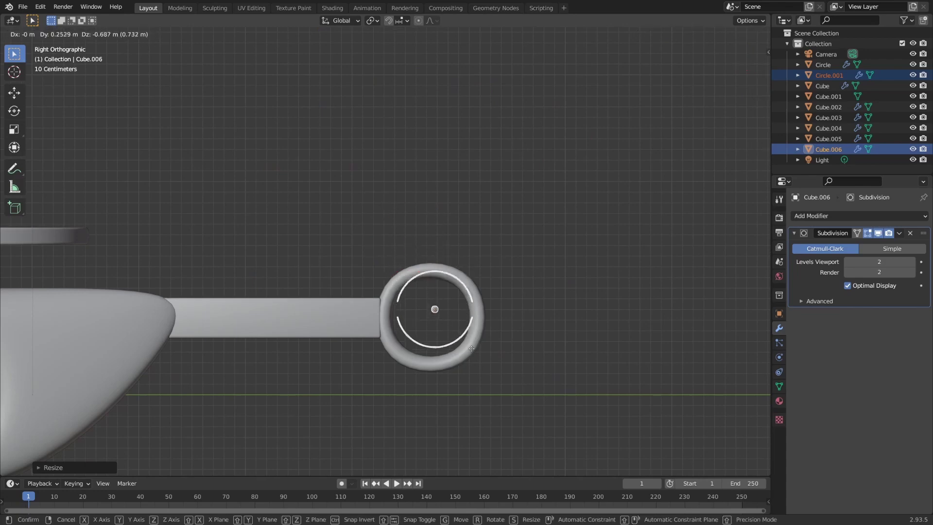
left_click(464, 352)
scroll(502, 379, "up", 2)
scroll(503, 380, "up", 4)
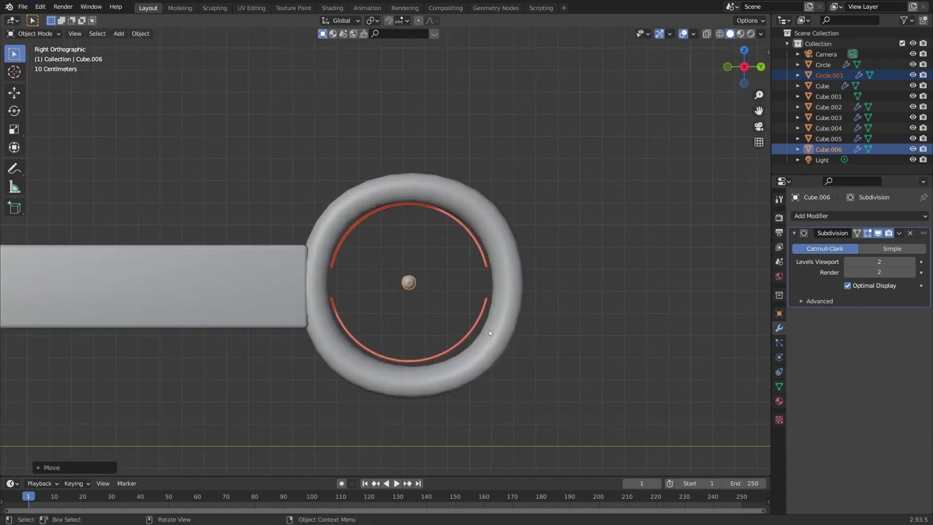
key("s")
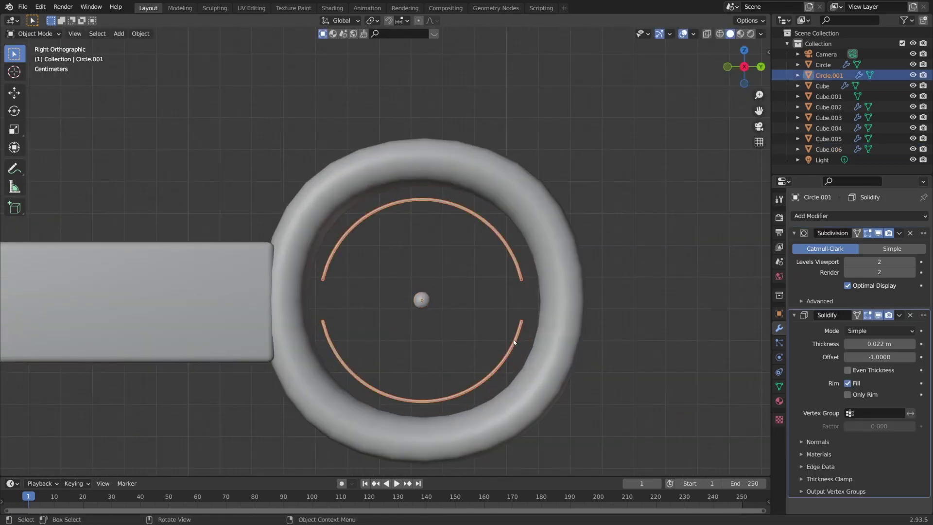
Increase the Solidify thickness of the tail rotor's bands and enlarge its centre ball.
left_click_drag(880, 344, 907, 344)
left_click(421, 298)
key("s")
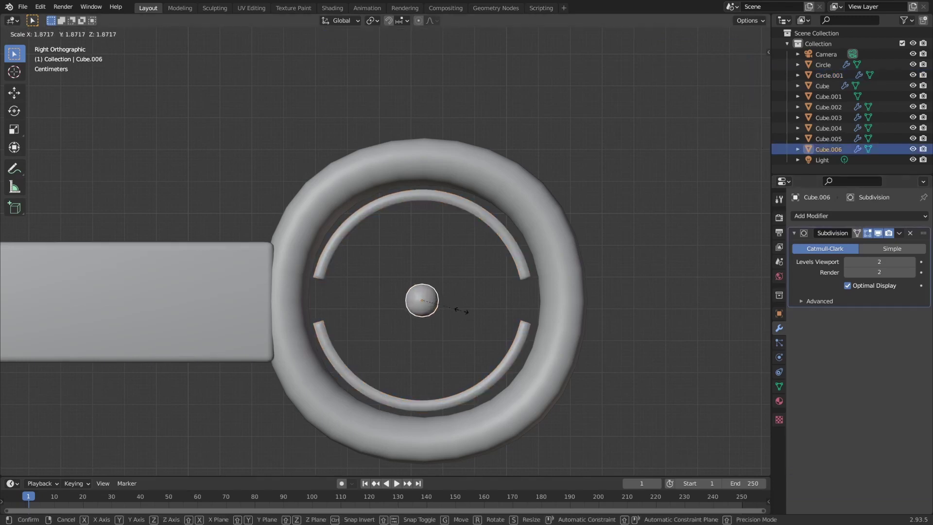
left_click(470, 314)
Widen the tail ring along the X axis to about twice the tail boom's width.
middle_click_drag(471, 315, 376, 276)
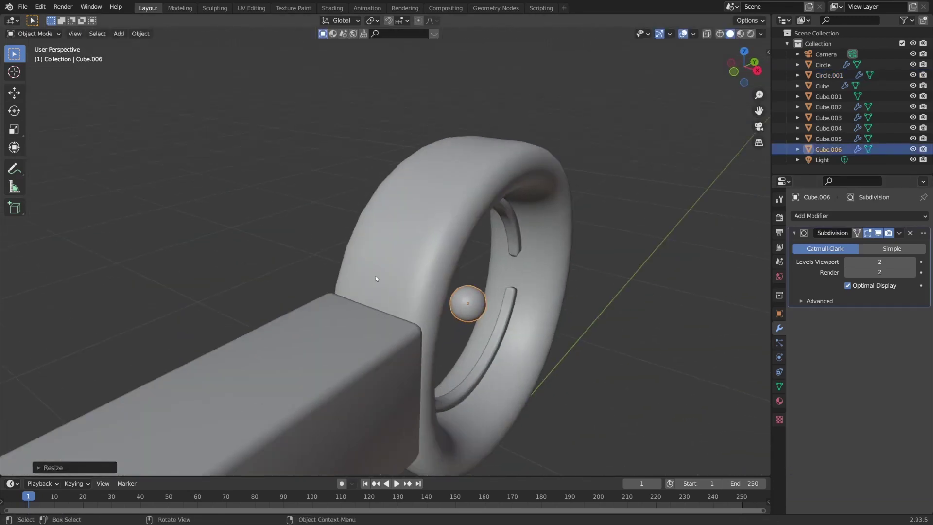
left_click(375, 275)
key("KP_7")
scroll(398, 280, "down", 4)
key("s")
key("x")
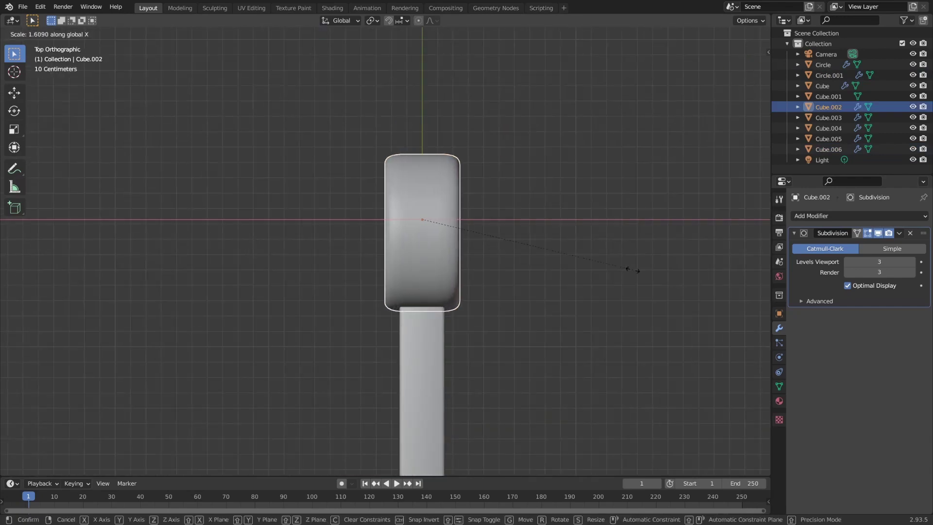
left_click(671, 267)
scroll(530, 286, "down", 4)
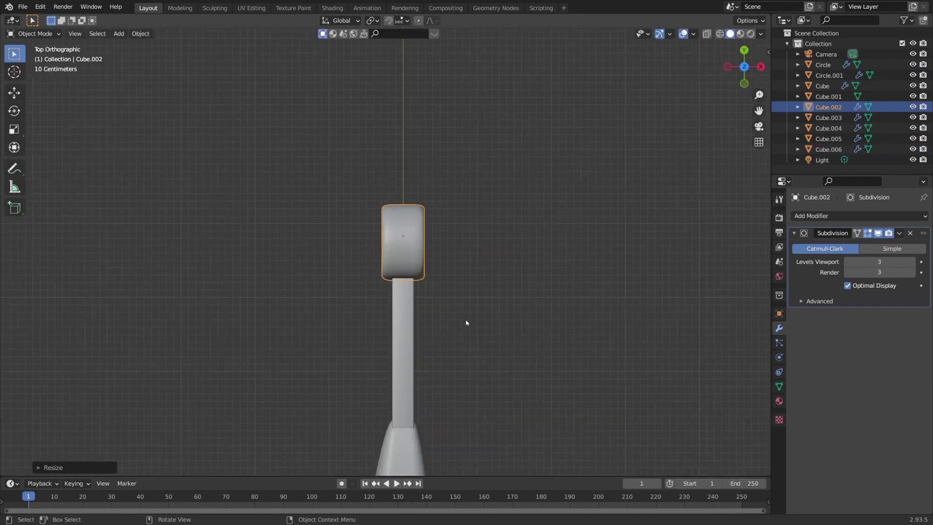
Add a new mesh cube at the cabin and give it a Mirror modifier on the X axis.
key("KP_3")
middle_click_drag(388, 314, 489, 300, "shift")
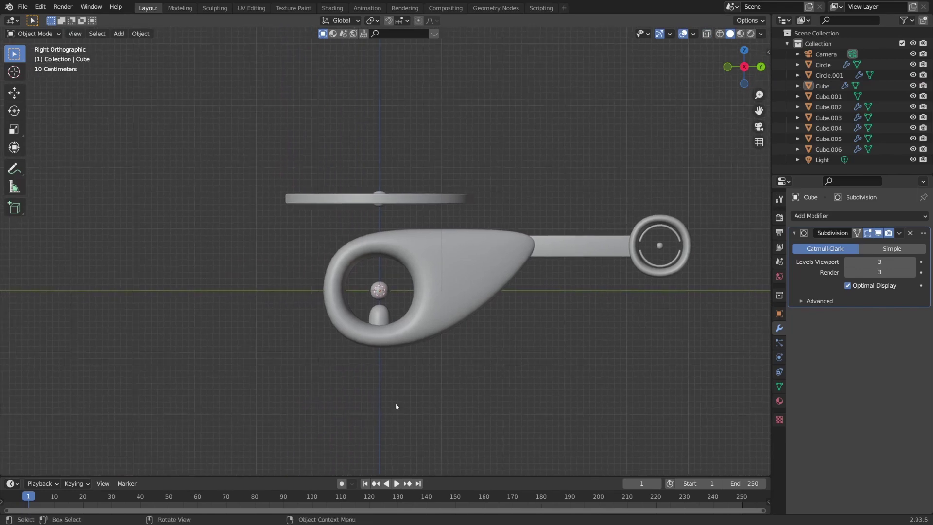
key("shift+a")
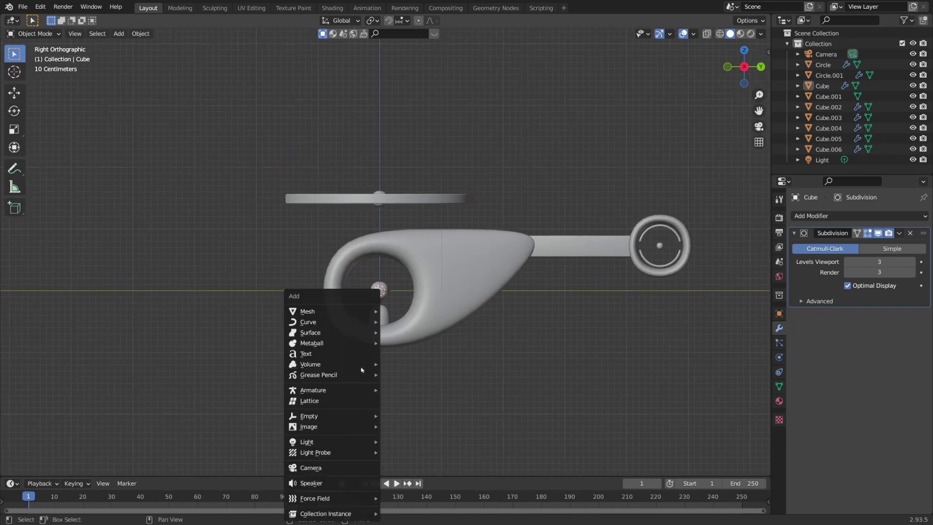
mouse_move(343, 317)
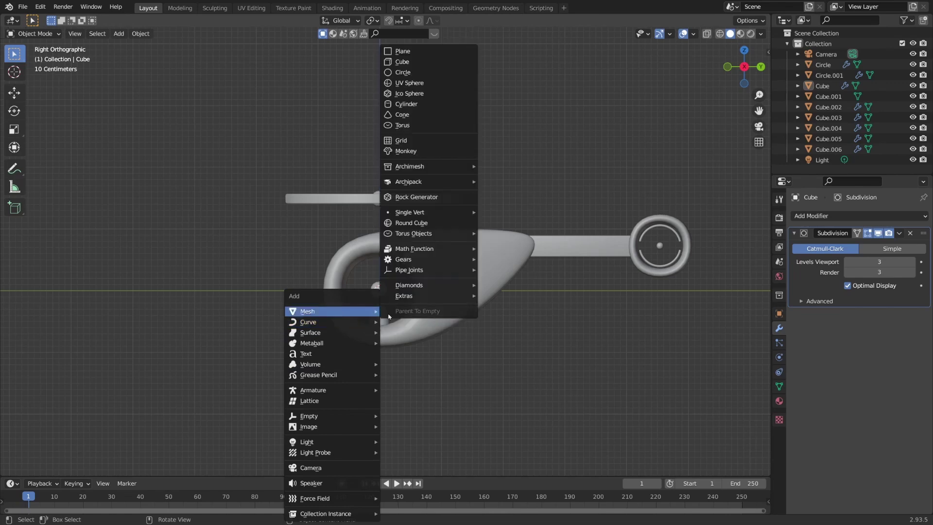
left_click(408, 63)
left_click(835, 215)
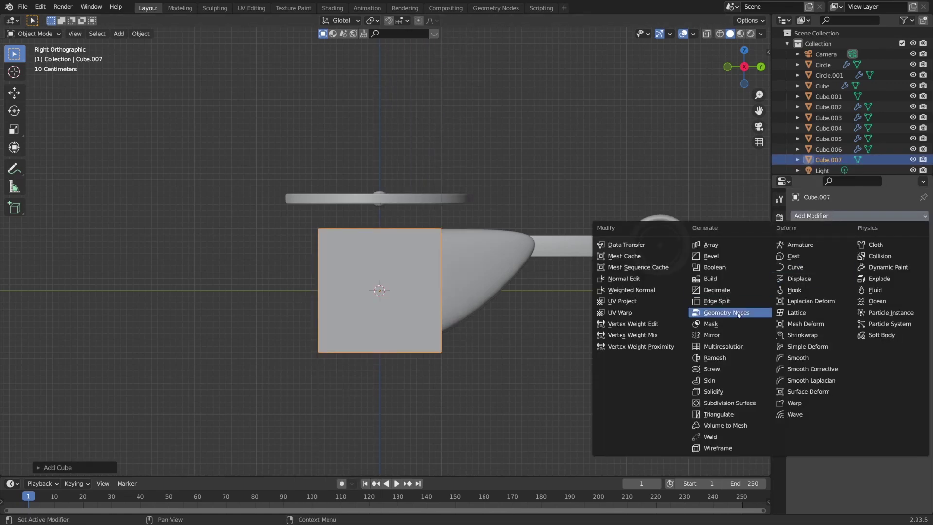
left_click(711, 335)
In Edit Mode, move the cube sideways clear of the cabin and narrow it along X to about one seventh of its width.
key("KP_7")
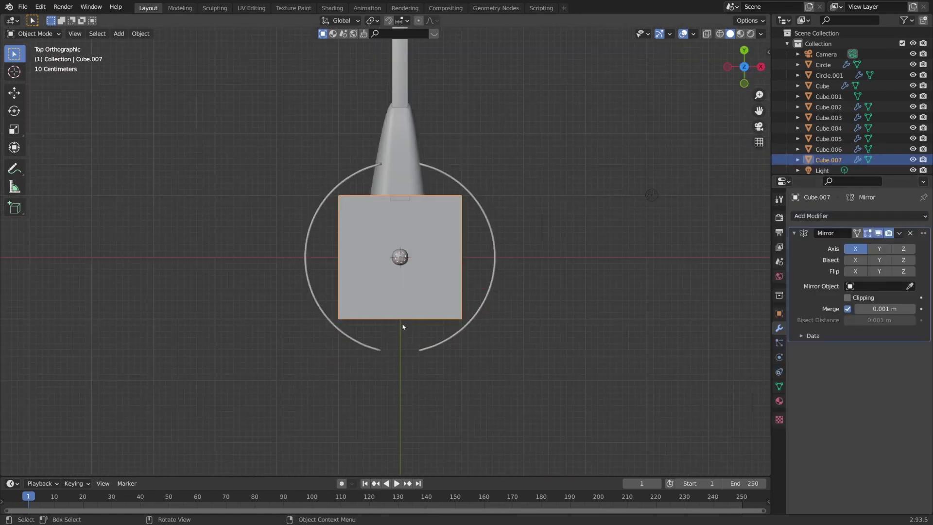
key("Tab")
key("g")
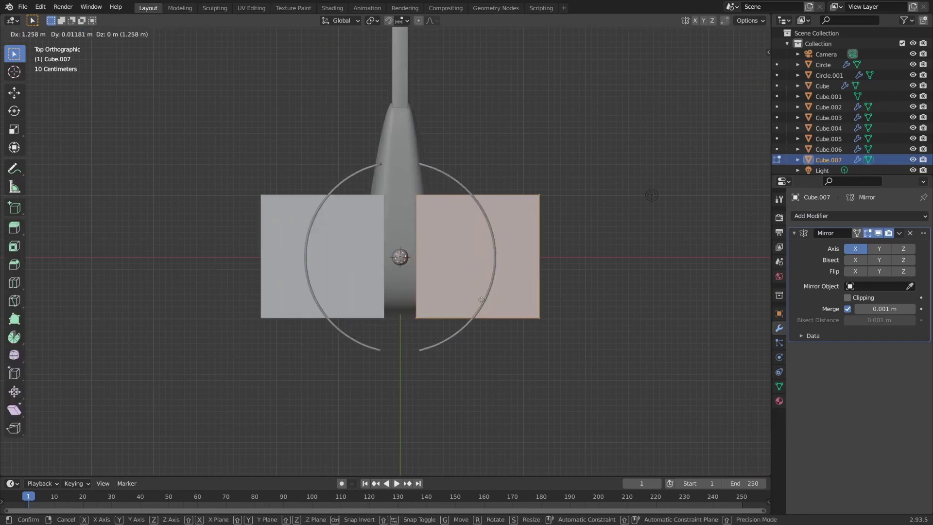
left_click(605, 311)
key("s")
key("x")
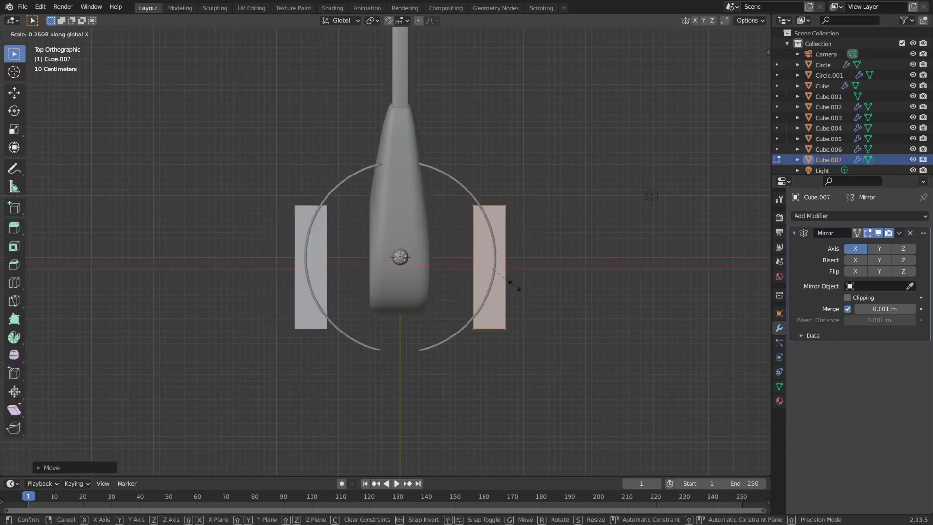
left_click(495, 282)
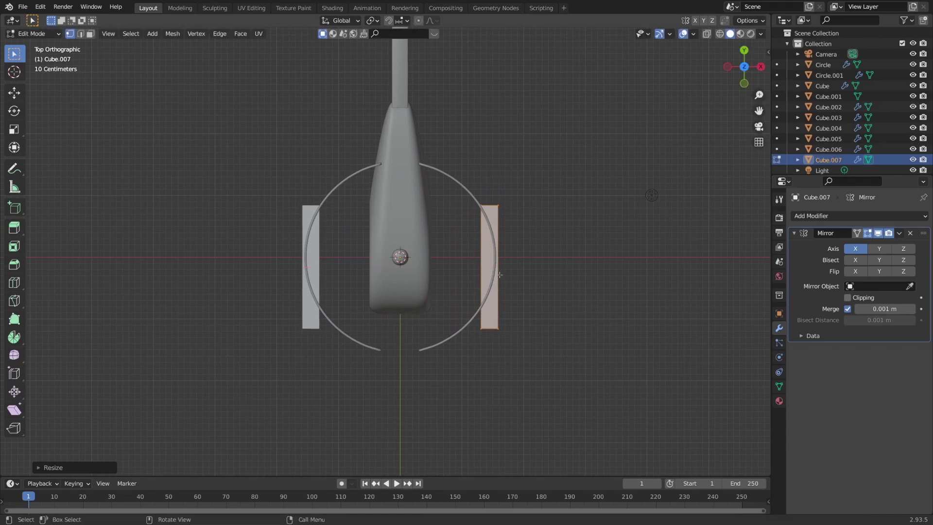
Flatten the mirrored cube along Z to about one tenth of its height.
key("KP_3")
key("s")
key("z")
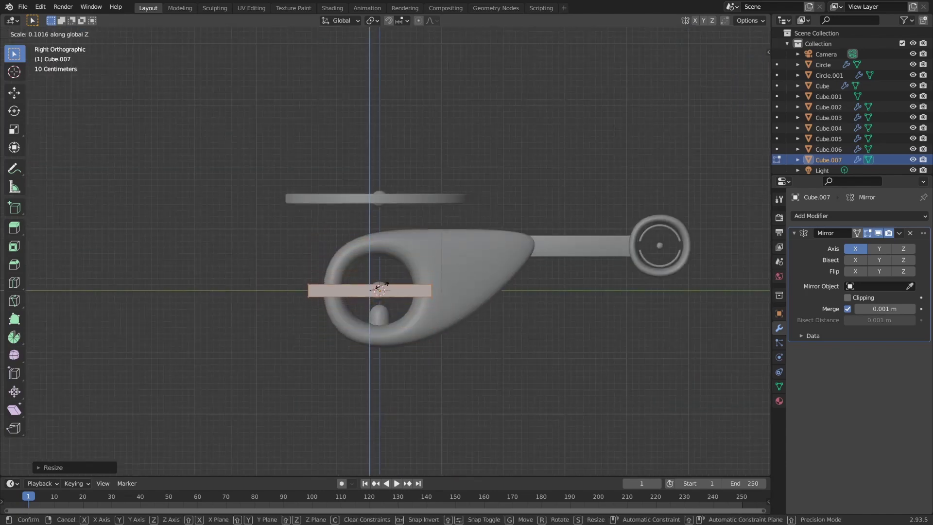
left_click(381, 287)
Move the flattened bar down along Z to sit a short gap below the cabin as a landing skid.
key("g")
key("z")
left_click(392, 362)
scroll(402, 380, "up", 3)
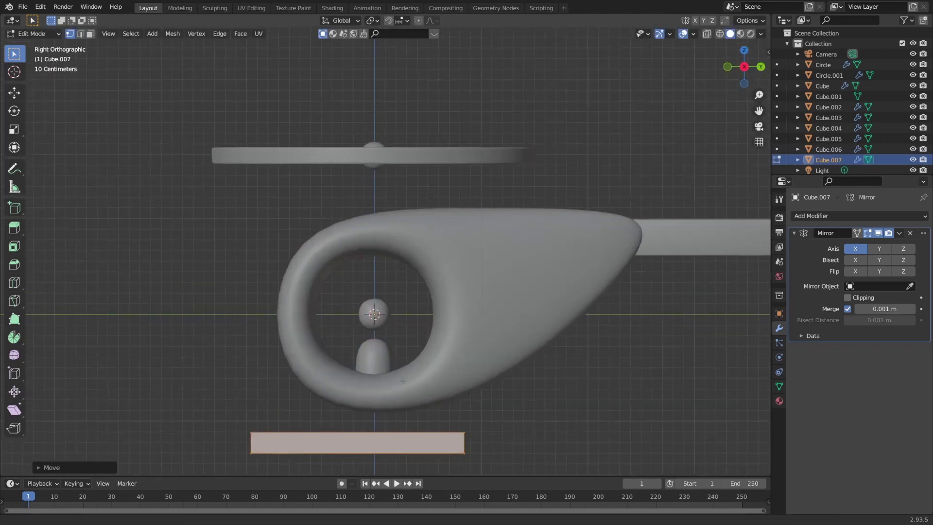
scroll(402, 381, "up", 2)
middle_click_drag(403, 380, 390, 195, "shift")
key("g")
key("z")
left_click(418, 337)
scroll(426, 362, "down", 2)
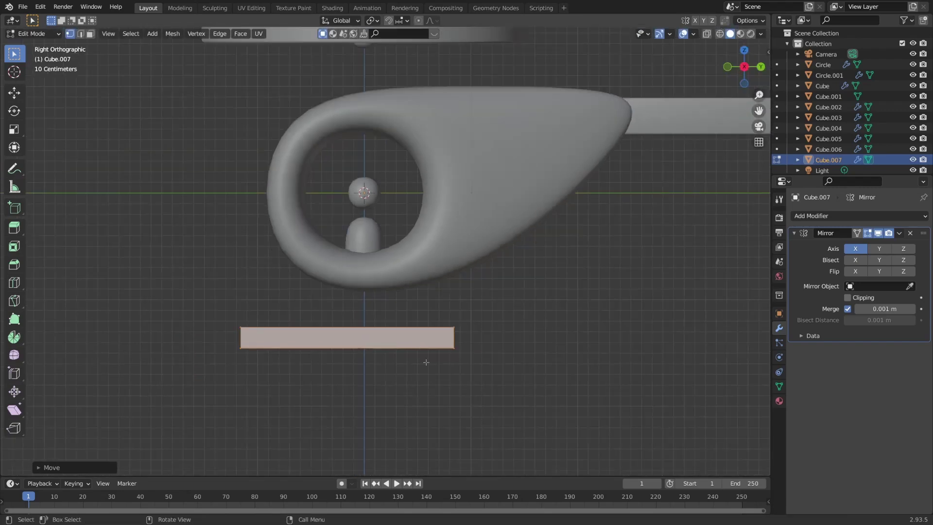
Widen the skid along X to about 1.6 times and thin it along Z to about half its thickness.
key("s")
key("x")
key("KP_1")
left_click(539, 362)
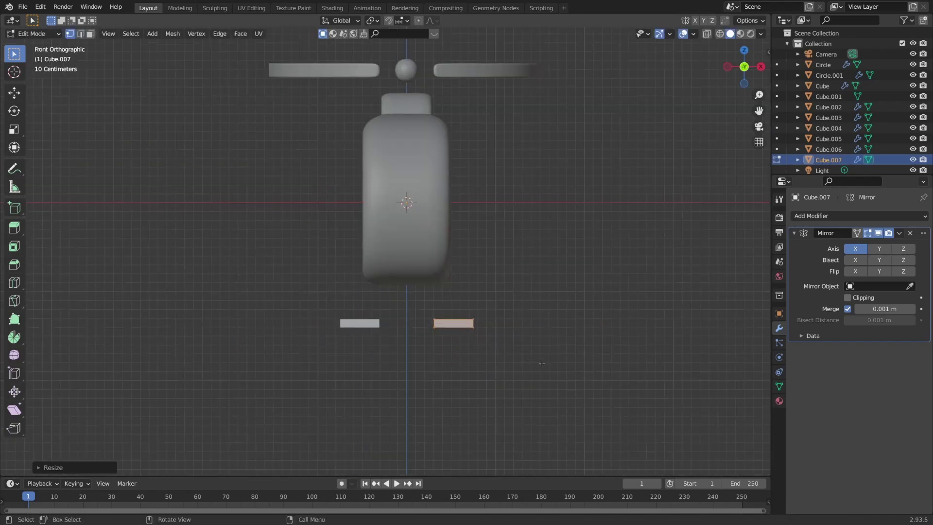
middle_click_drag(541, 364, 486, 311)
key("KP_3")
scroll(486, 313, "up", 2)
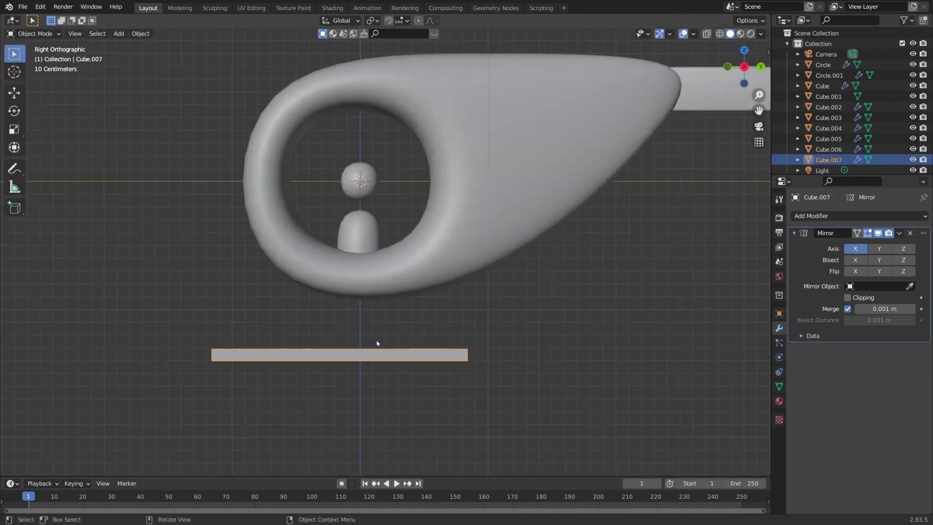
Add two loop cuts across the skid's length and spread them along Y towards its ends, scaling by about 2.3.
key("ctrl+r")
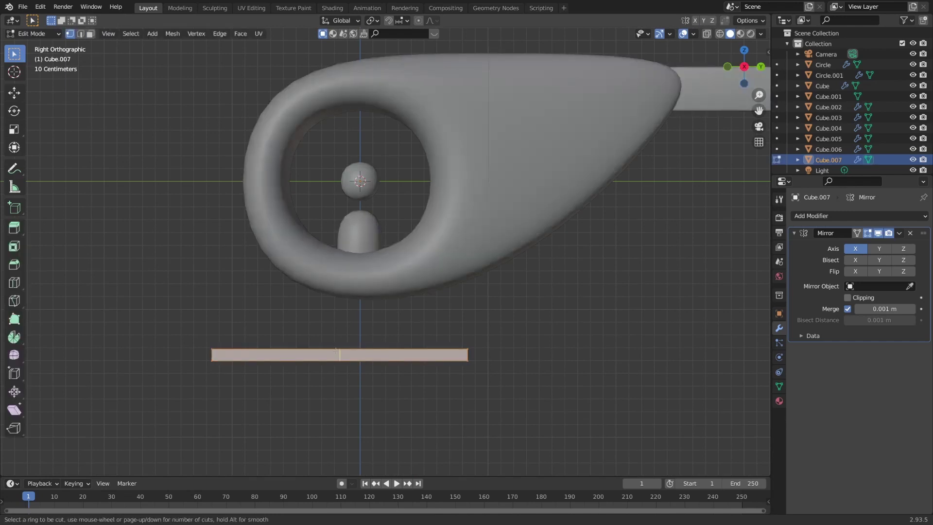
scroll(343, 350, "up", 2)
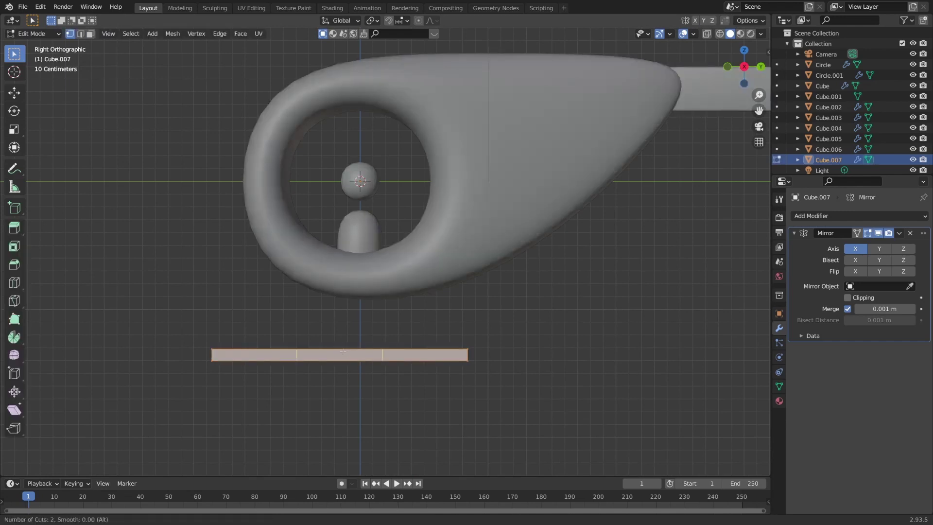
left_click(343, 350)
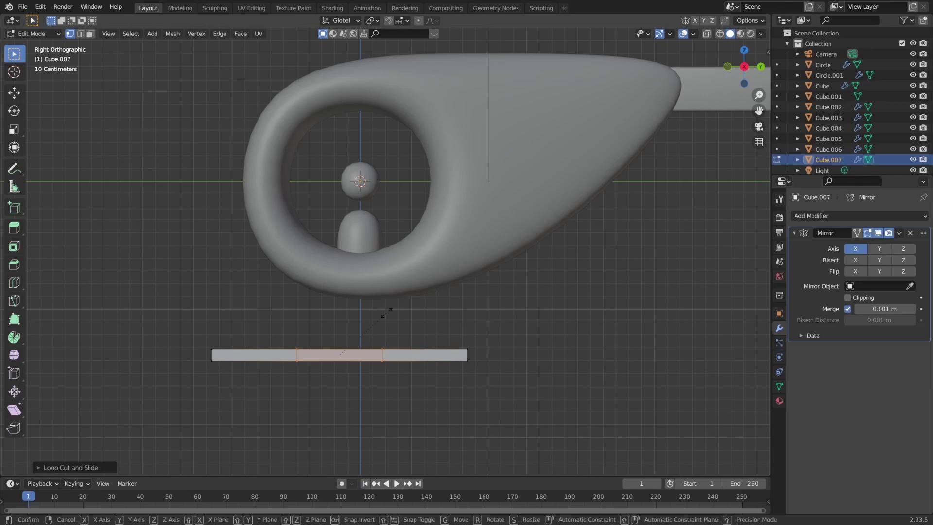
key("s")
key("y")
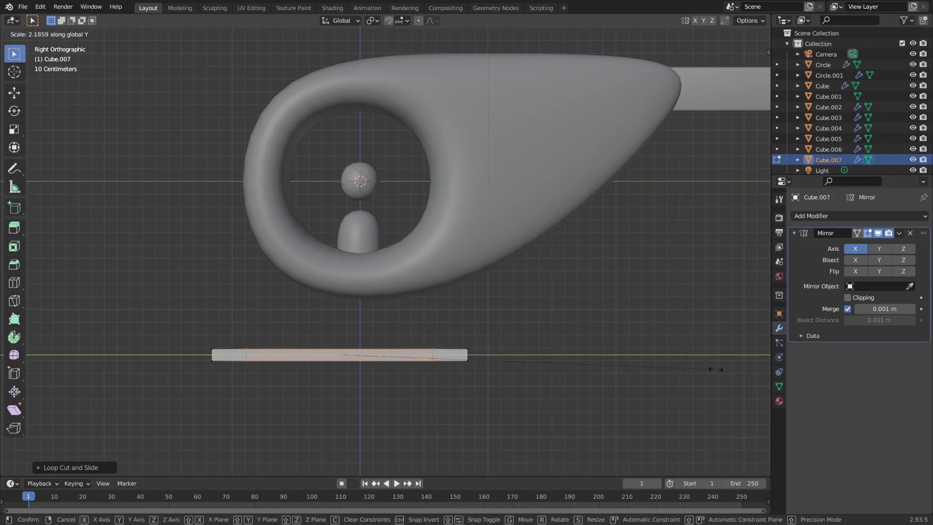
left_click(744, 370)
Add a Subdivision Surface modifier with 2 viewport levels to the skids and shade them smooth, ending in Edit Mode.
left_click(859, 215)
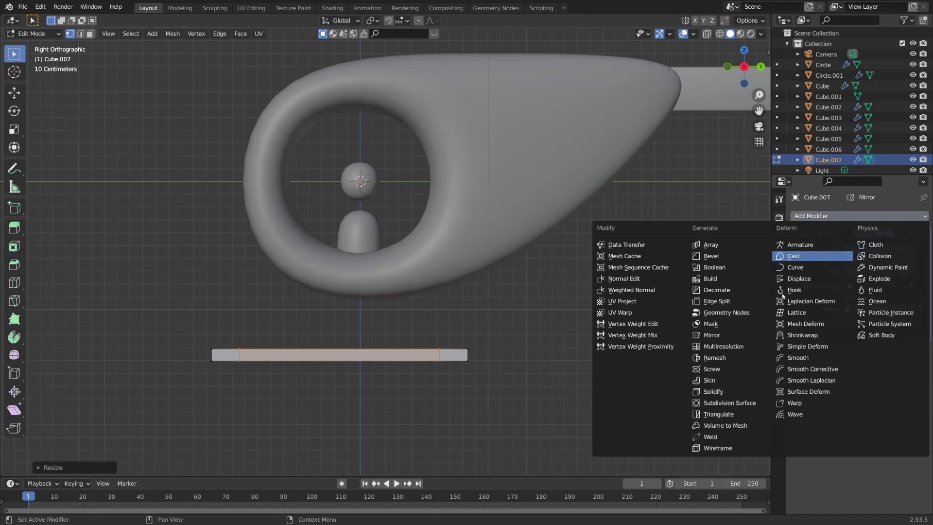
left_click(759, 404)
left_click(912, 379)
key("Tab")
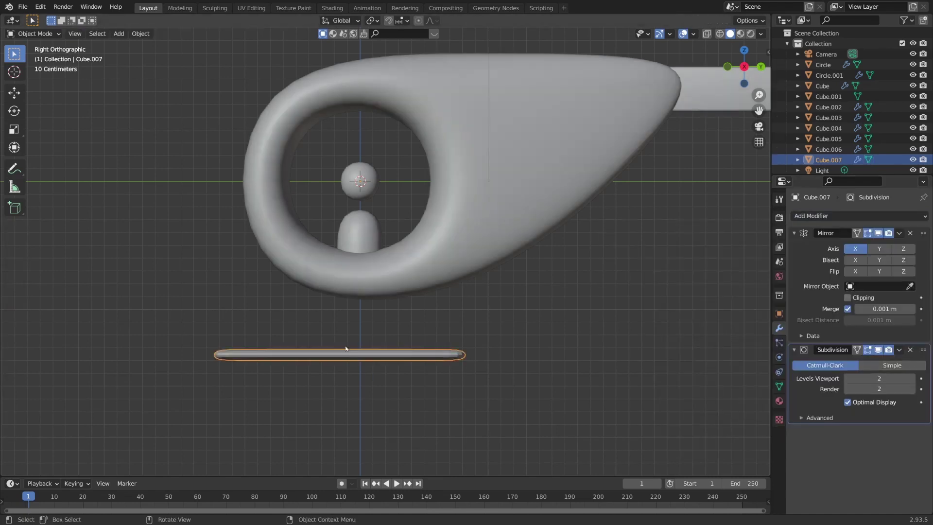
right_click(346, 348)
left_click(321, 314)
key("Tab")
scroll(498, 385, "up", 2)
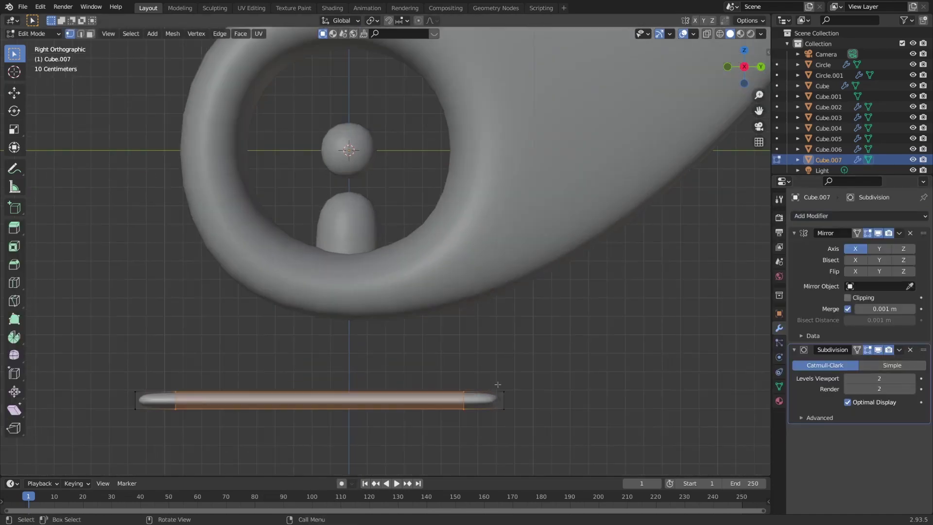
left_click_drag(531, 358, 490, 448)
left_click_drag(161, 355, 117, 432)
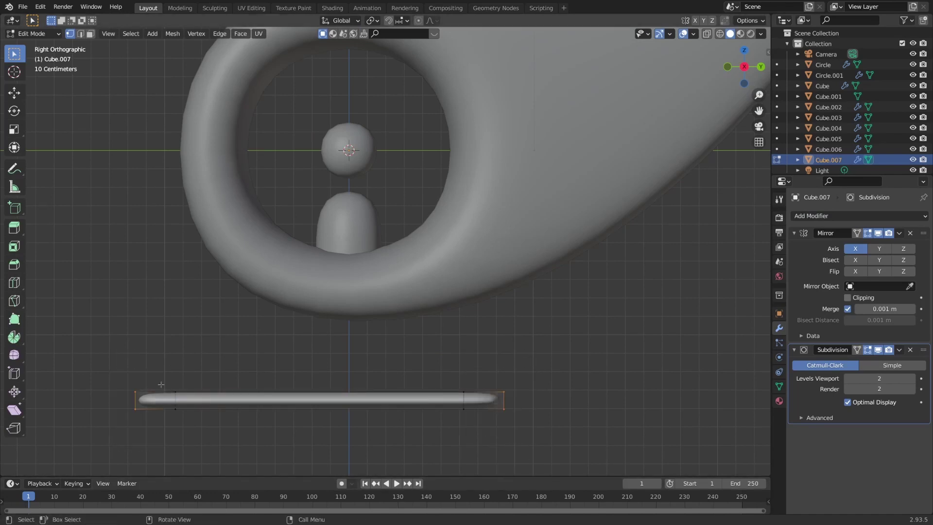
key("g")
key("z")
key("Escape")
With X-ray on, select the vertices at both ends of the skid and raise them about 0.15 m along Z.
key("alt+z")
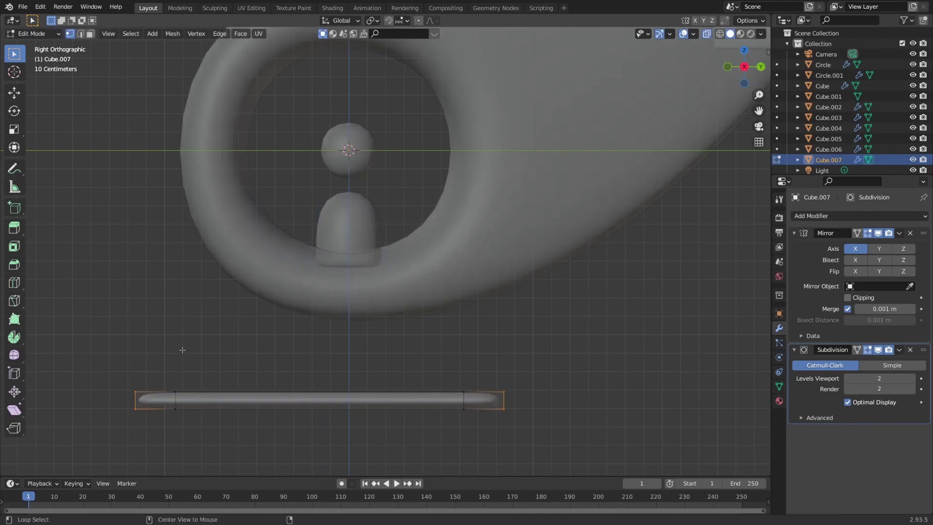
left_click_drag(553, 346, 491, 436)
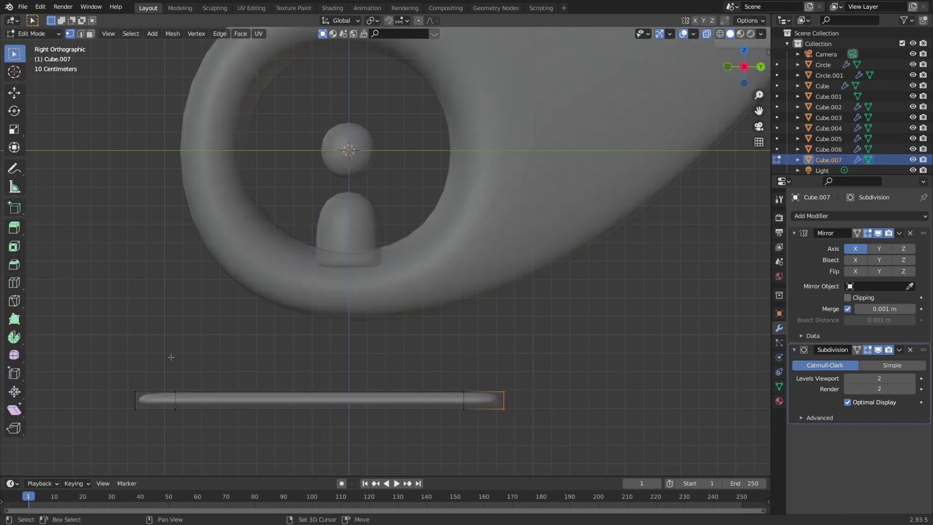
left_click_drag(171, 358, 104, 452, "shift")
key("g")
key("z")
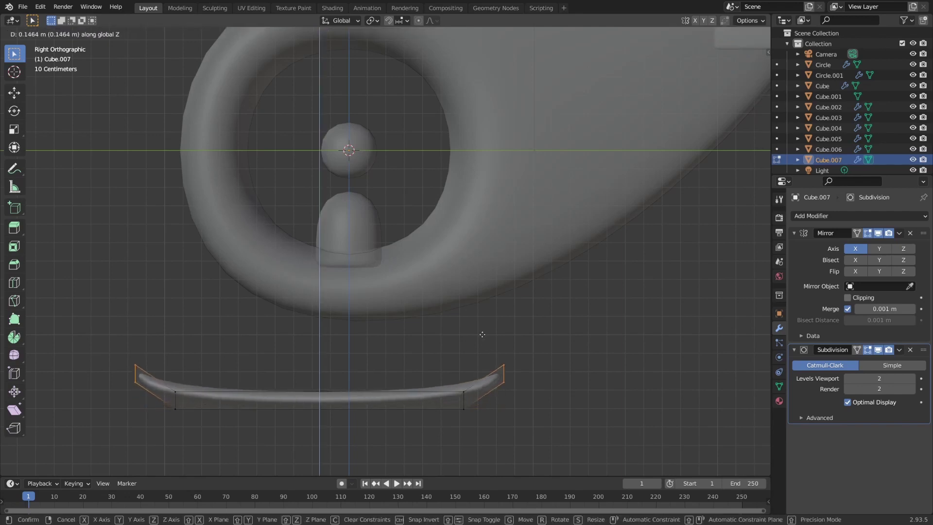
left_click(479, 334)
Add a single centred loop cut across the middle of the skid.
middle_click_drag(479, 333, 283, 397)
key("ctrl+r")
left_click(331, 399)
left_click(334, 403)
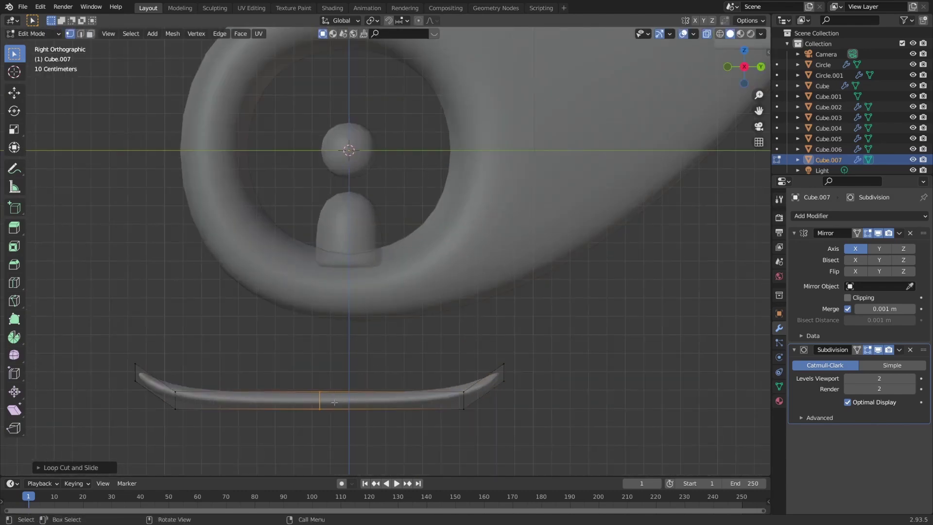
middle_click_drag(449, 439, 465, 312)
scroll(450, 402, "down", 3)
scroll(431, 292, "up", 3)
Lengthen the whole skid along Y to about 1.6 times and return to Object Mode with X-ray off.
left_click_drag(523, 291, 235, 427)
key("s")
key("y")
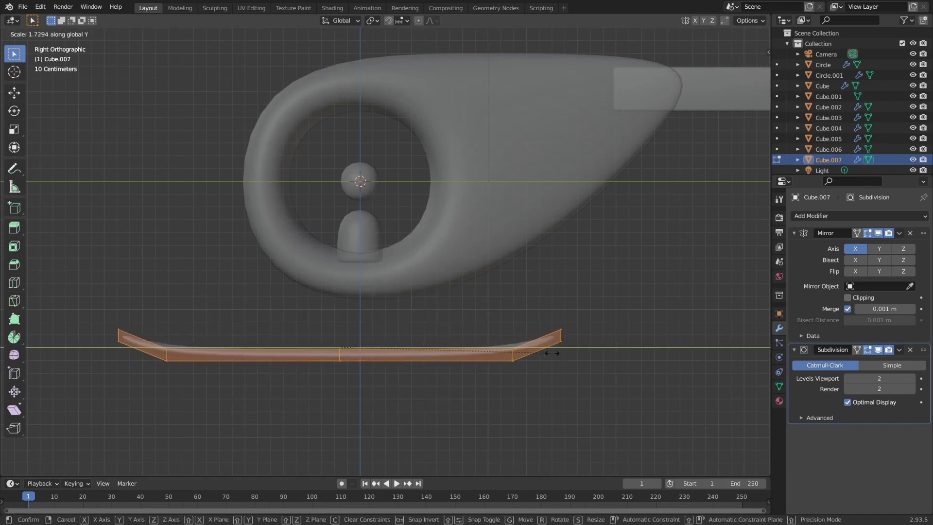
left_click(537, 358)
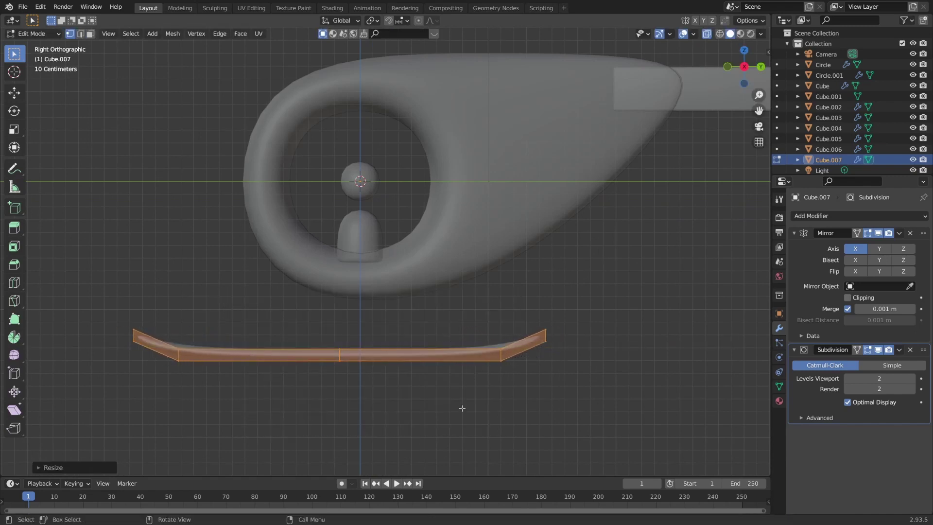
key("Tab")
middle_click_drag(408, 406, 478, 408)
scroll(700, 44, "down", 8)
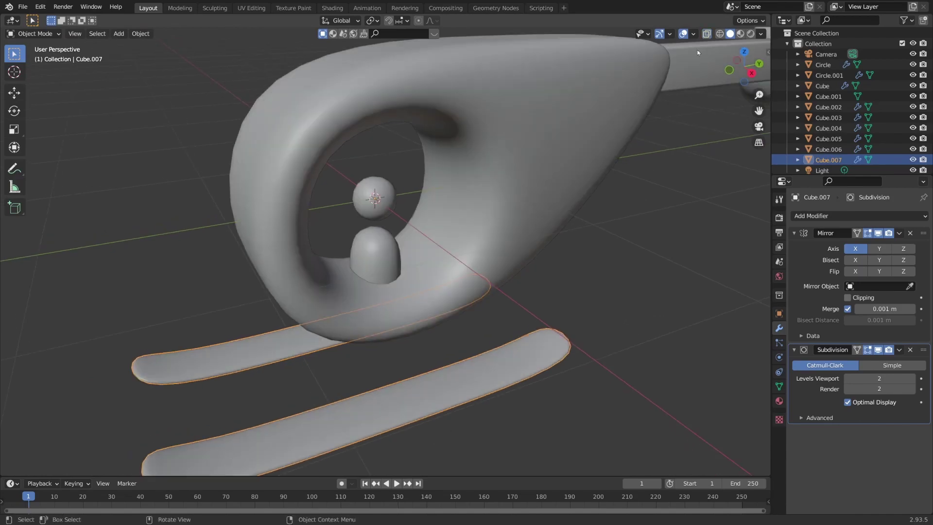
middle_click_drag(389, 384, 474, 373)
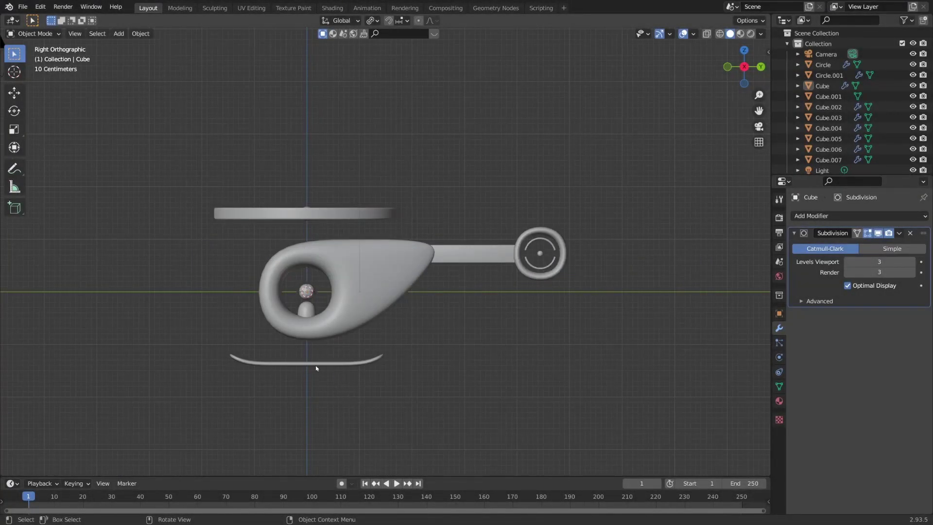
Delete the light from the scene.
scroll(316, 368, "down", 3)
left_click(371, 95)
key("Delete")
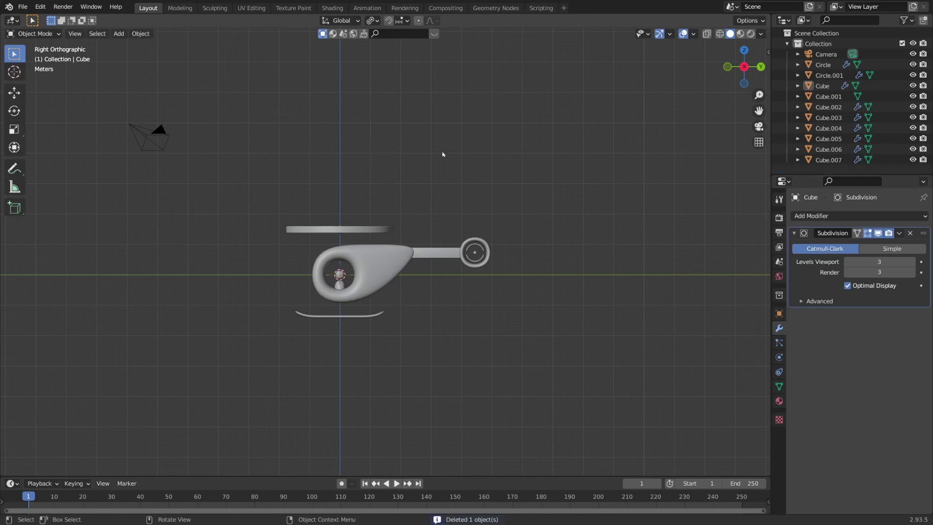
Raise all the helicopter parts together along Z until the skids rest at ground level, and deselect them.
left_click_drag(301, 188, 563, 350)
key("g")
key("z")
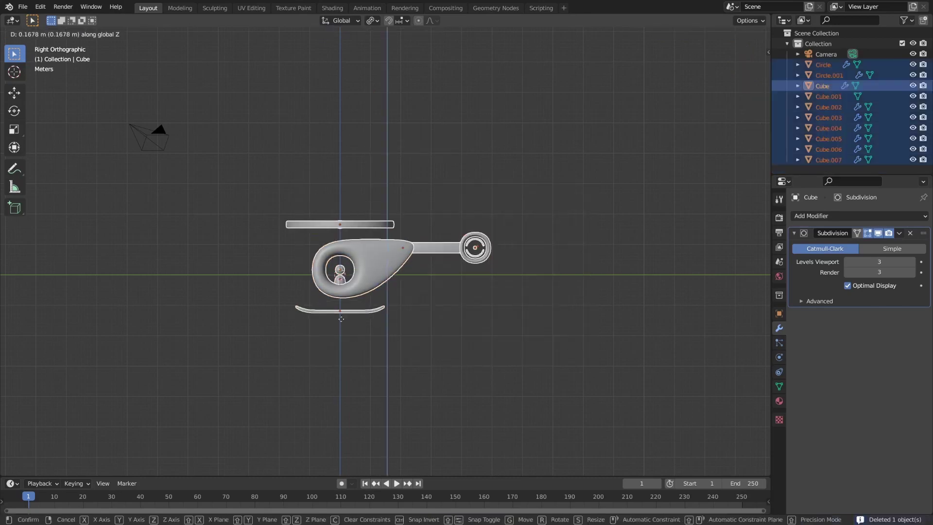
left_click(338, 287)
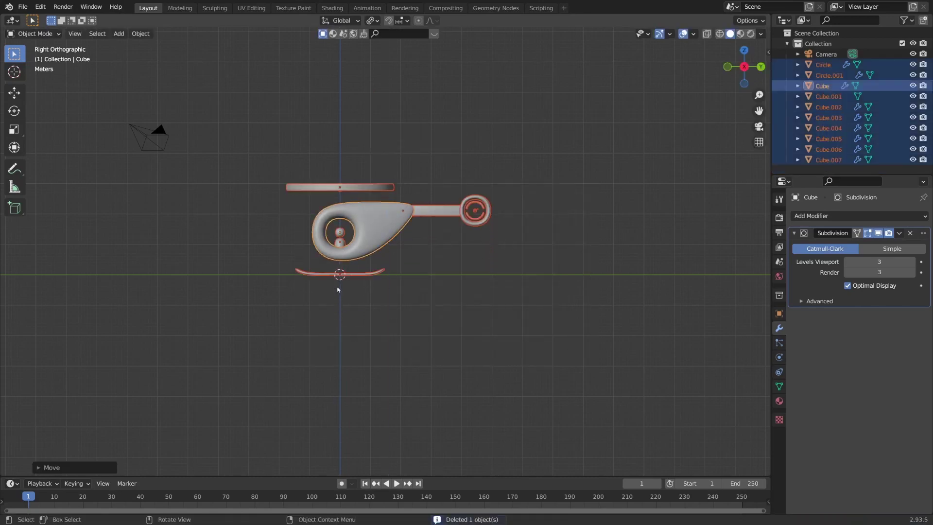
left_click(339, 293)
Add a mesh plane under the helicopter and scale it up about 11 times as the ground.
key("shift+a")
mouse_move(338, 294)
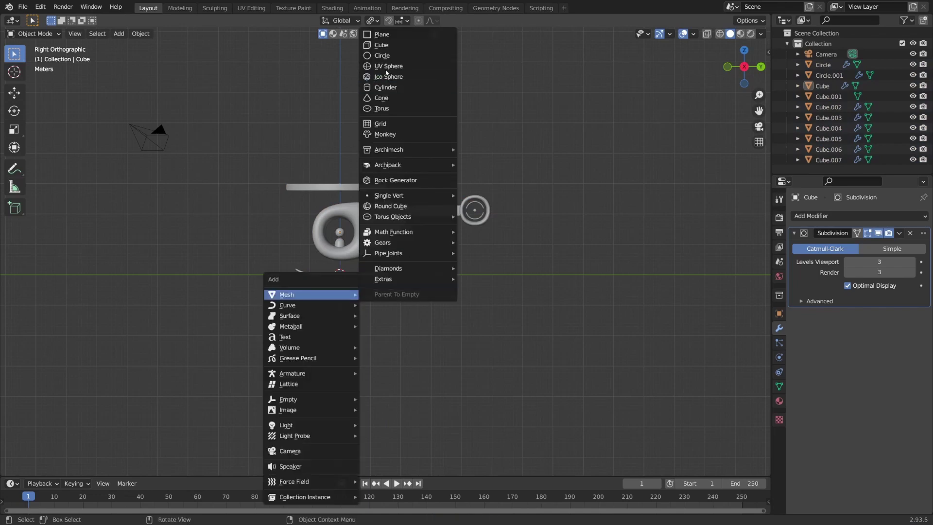
left_click(381, 34)
middle_click_drag(368, 139, 378, 252)
key("s")
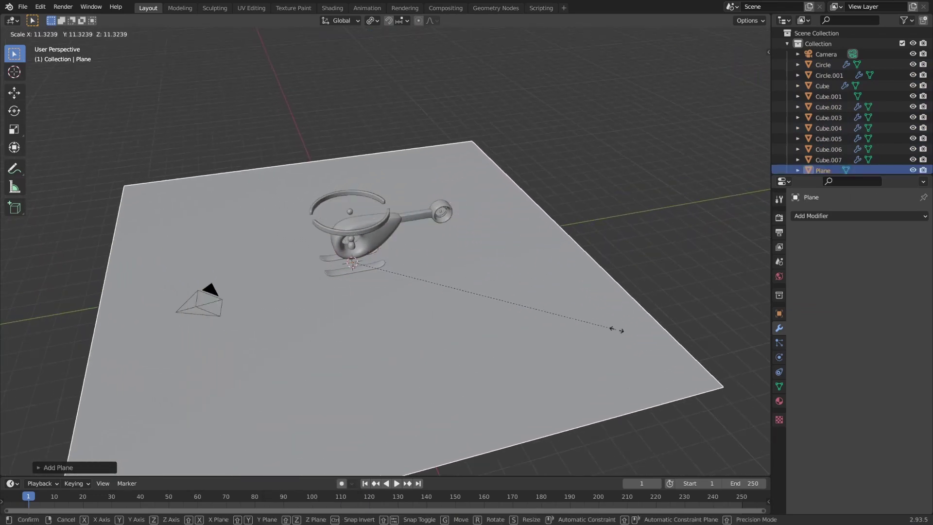
left_click(548, 293)
scroll(511, 272, "down", 2)
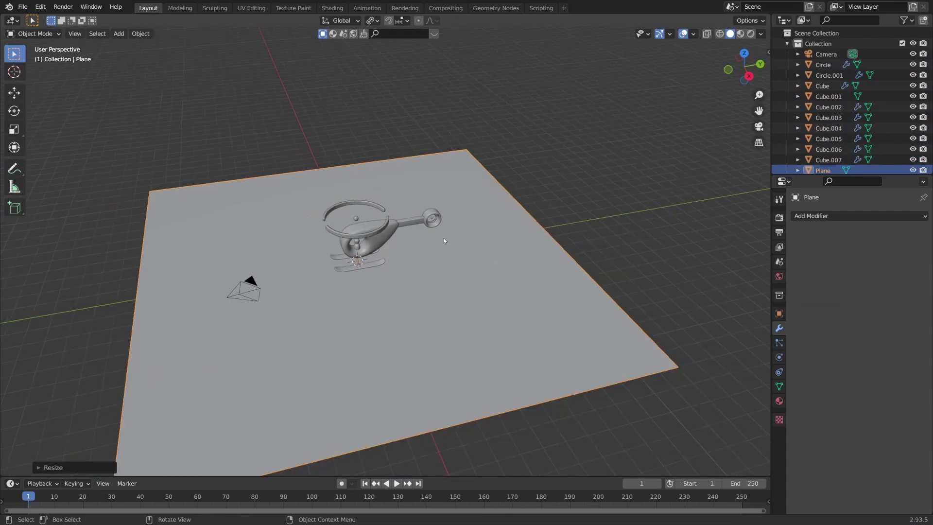
Look through the camera and set its focal length to 35 mm.
key("KP_0")
key("KP_0")
key("KP_0")
left_click(827, 54)
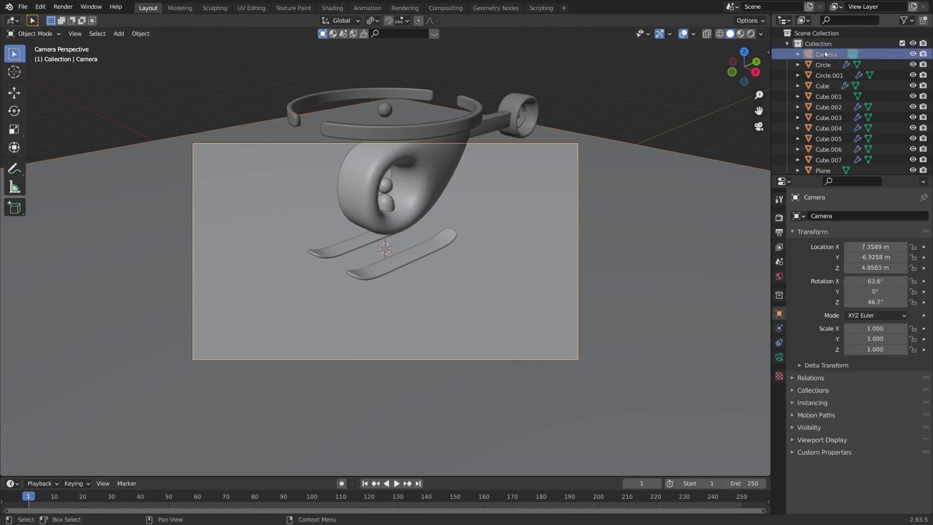
left_click(780, 357)
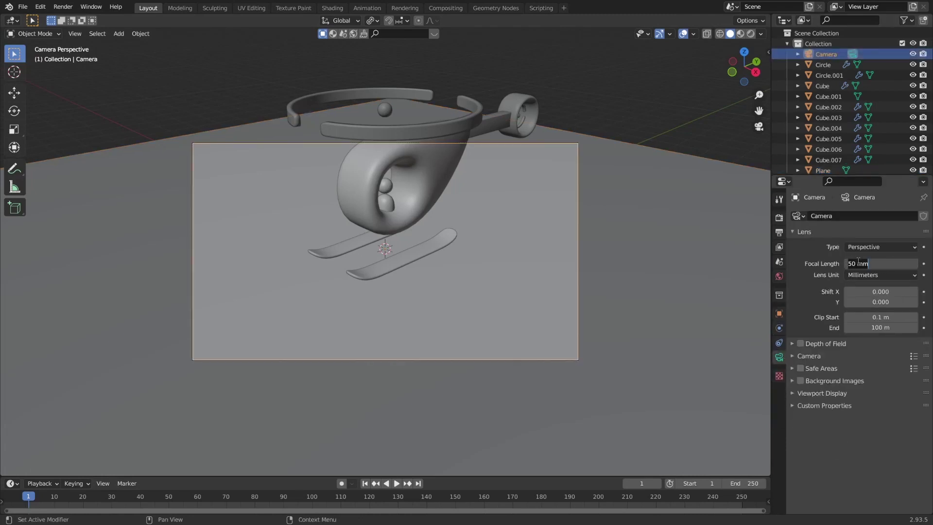
key("Return")
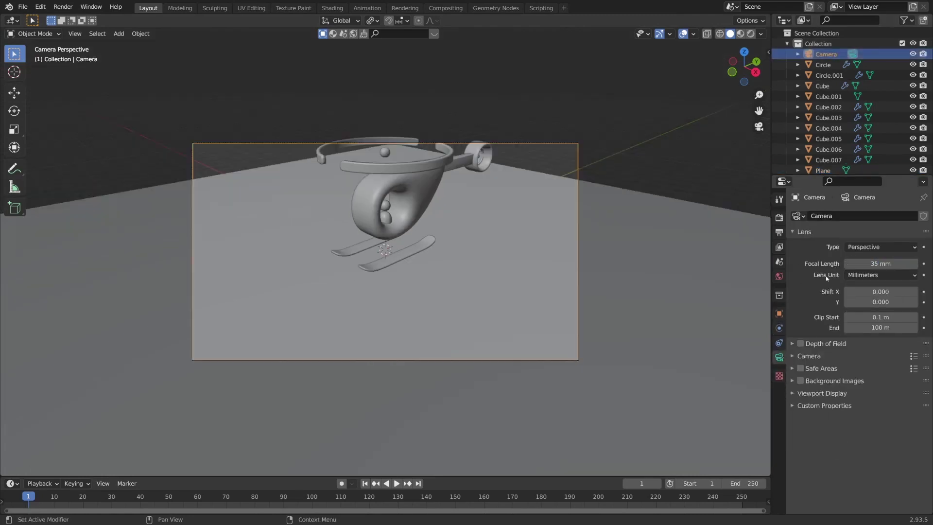
Set the camera's Passepartout to 1.000 and turn on the Center composition guide.
left_click(822, 393)
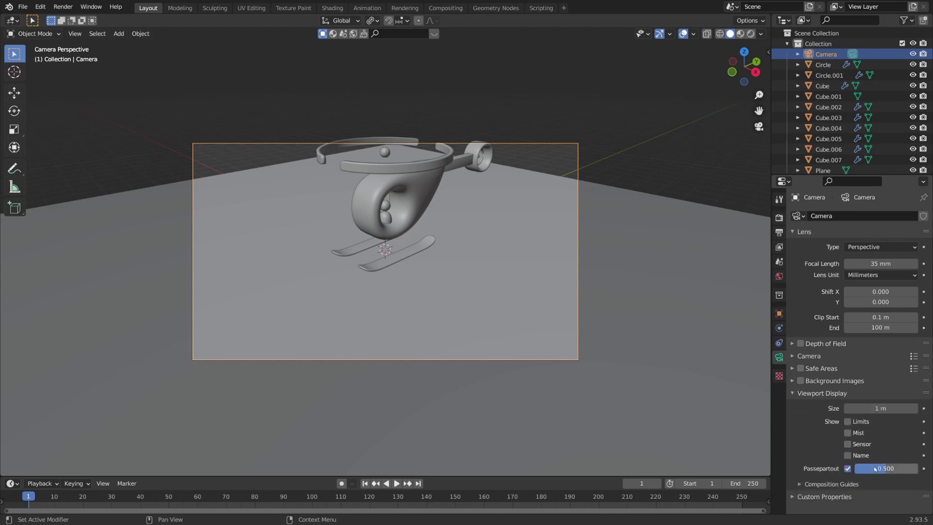
left_click_drag(875, 469, 914, 469)
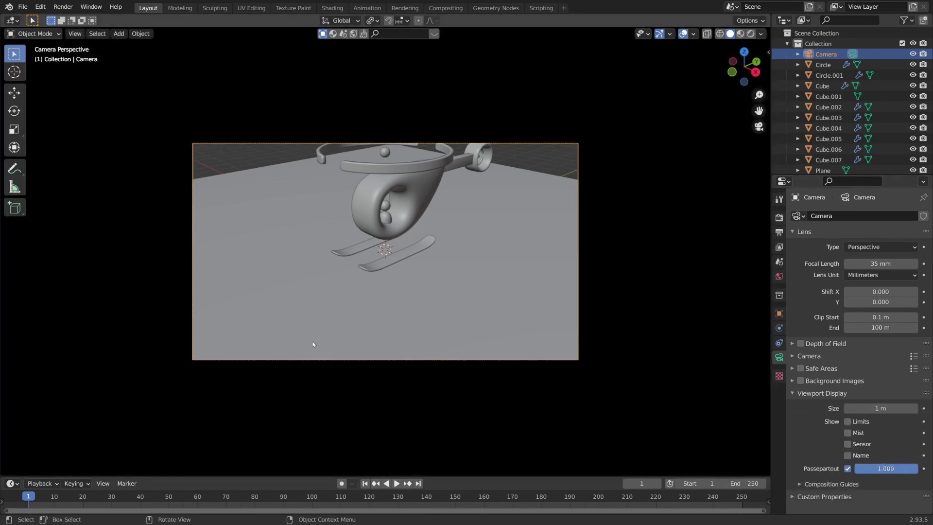
left_click(822, 484)
scroll(820, 451, "down", 3)
scroll(836, 450, "down", 1)
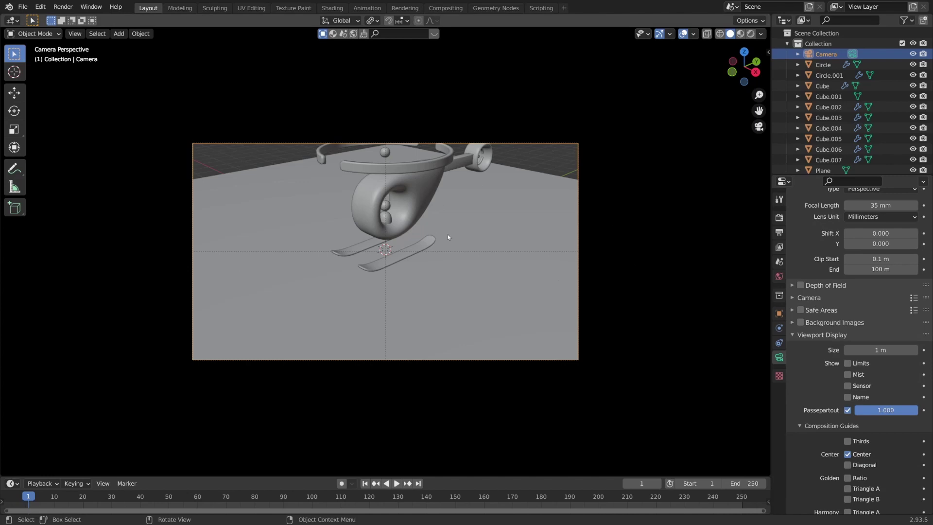
Fly the camera backward and aim it so the whole helicopter sits near the centre of the frame.
key("shift+grave")
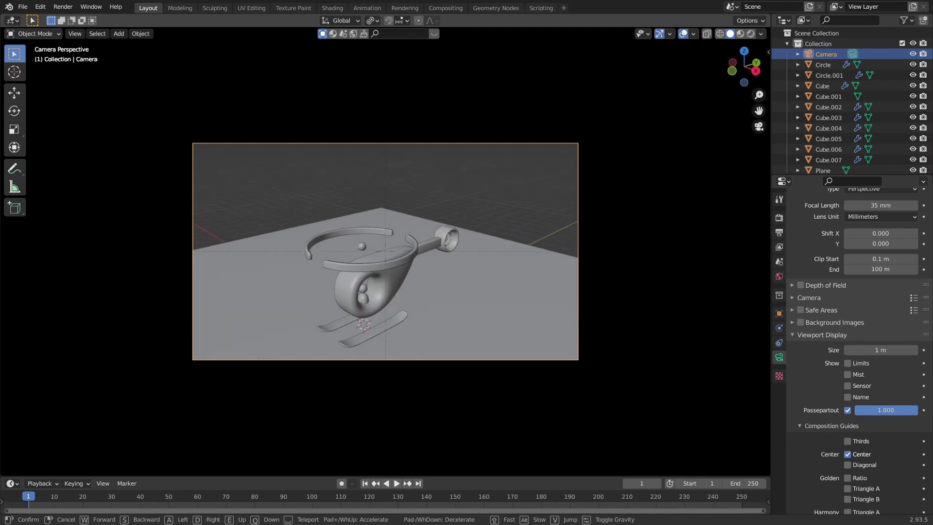
key("s")
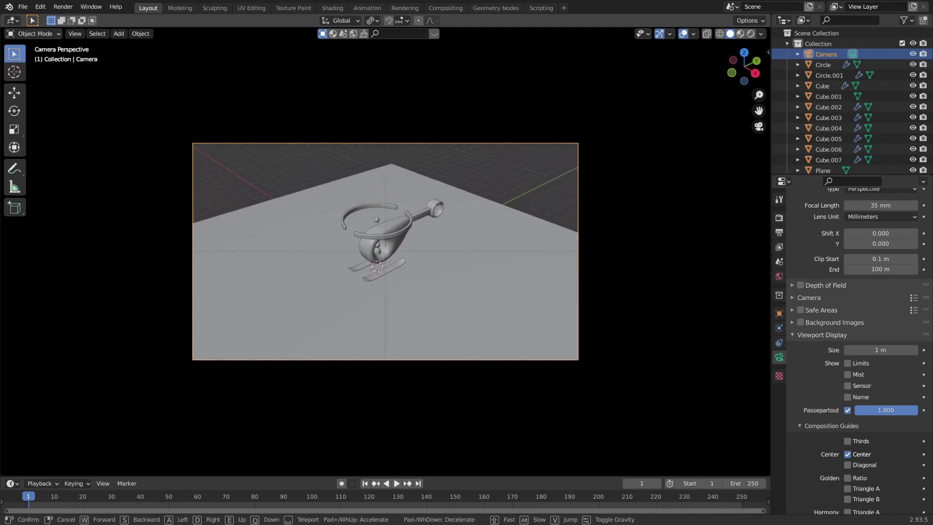
left_click(386, 254)
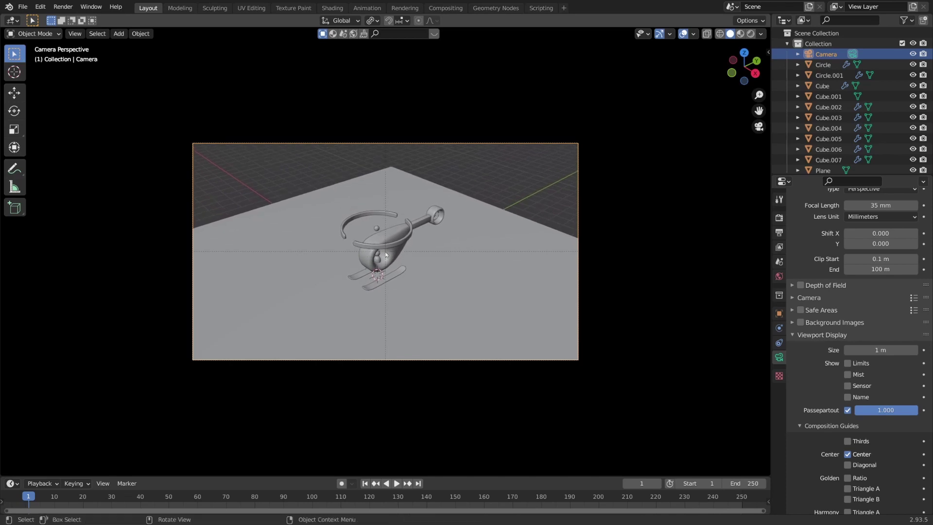
Scale the ground plane up until it fills the camera frame.
left_click(486, 270)
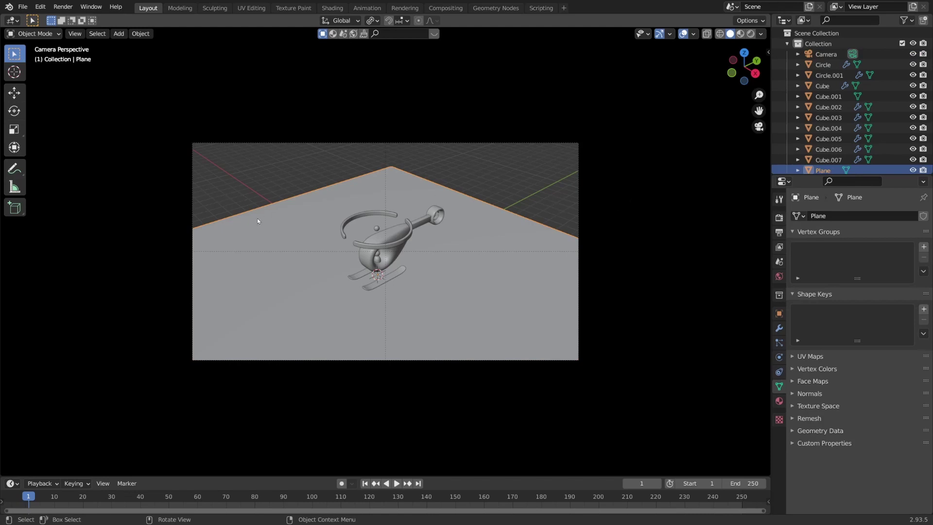
key("s")
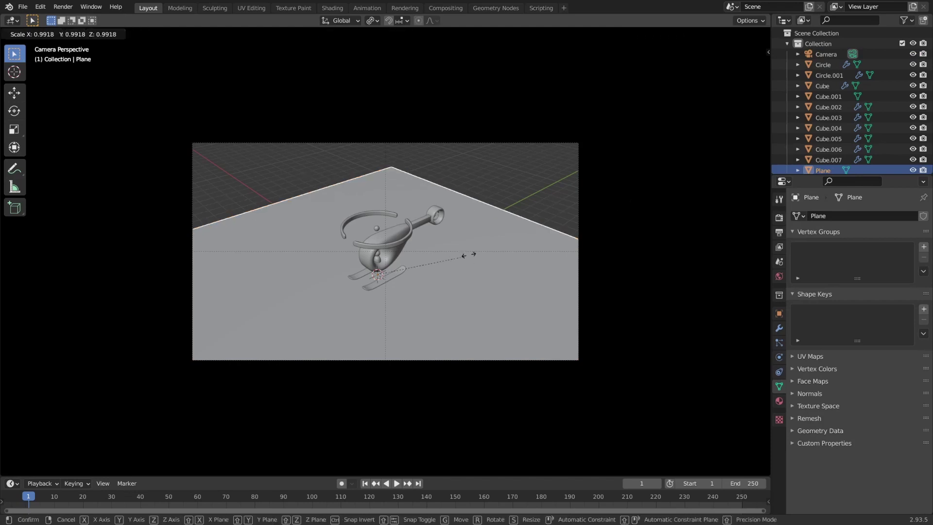
left_click(625, 202)
scroll(515, 212, "down", 2)
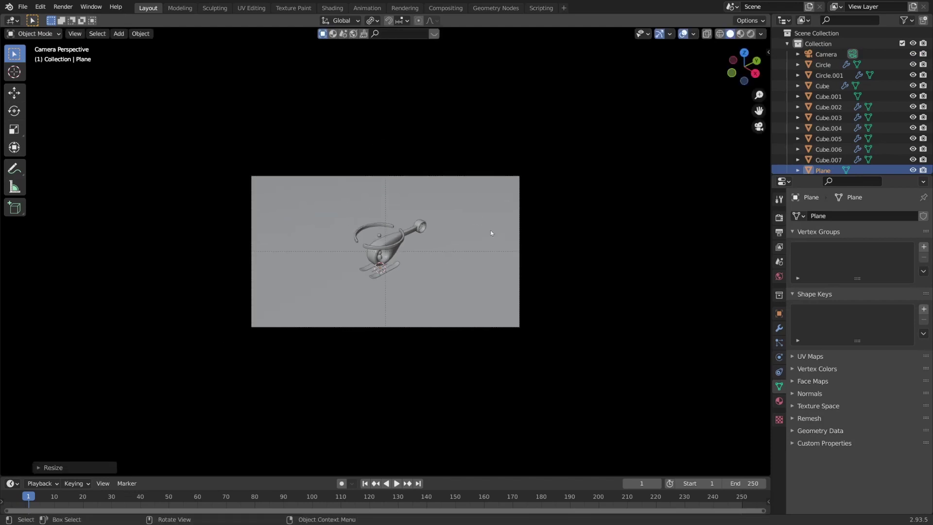
Fly the camera slightly further back to recentre the helicopter in the frame, and deselect the ground plane in the right orthographic view.
key("shift+grave")
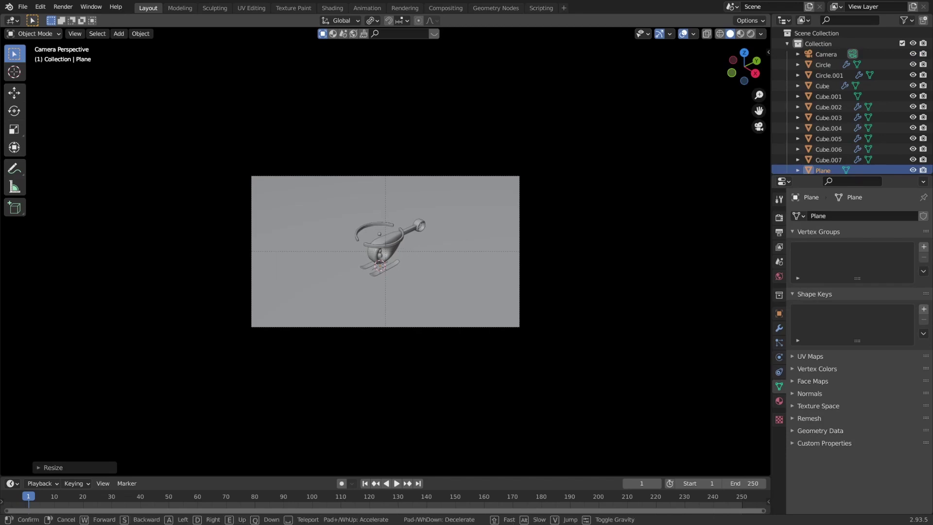
key("s")
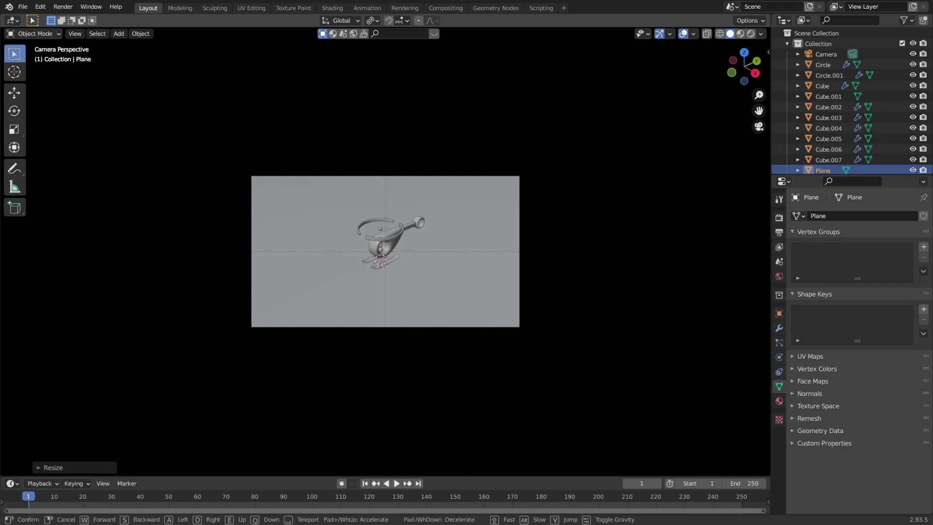
key("Return")
scroll(465, 261, "up", 2)
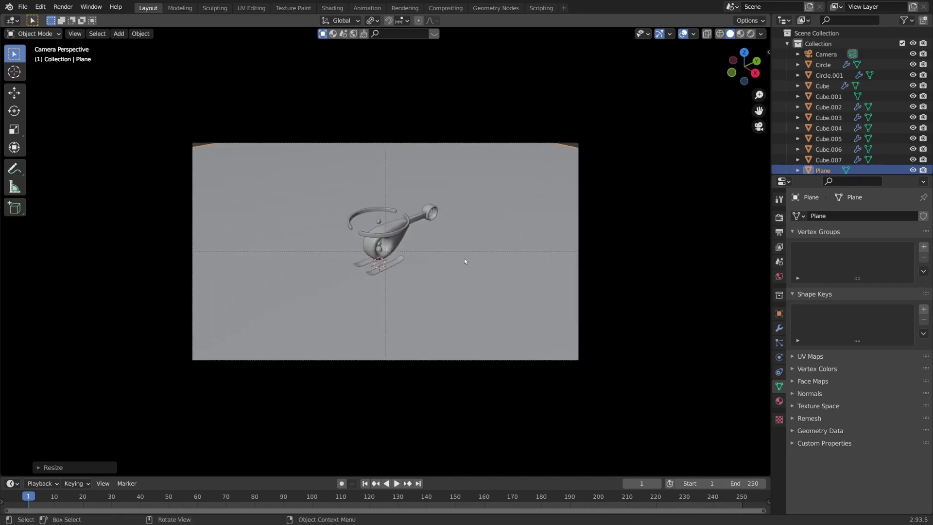
scroll(459, 265, "down", 2)
key("KP_3")
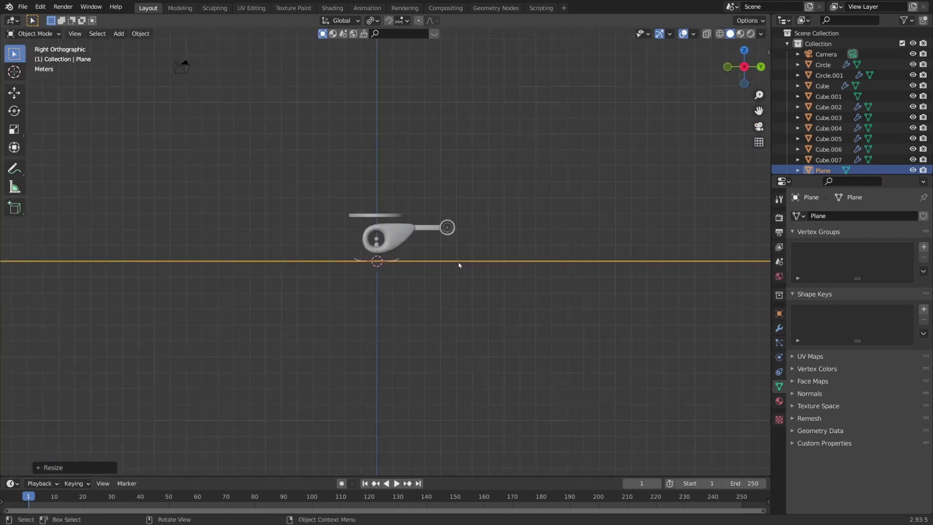
left_click(424, 294)
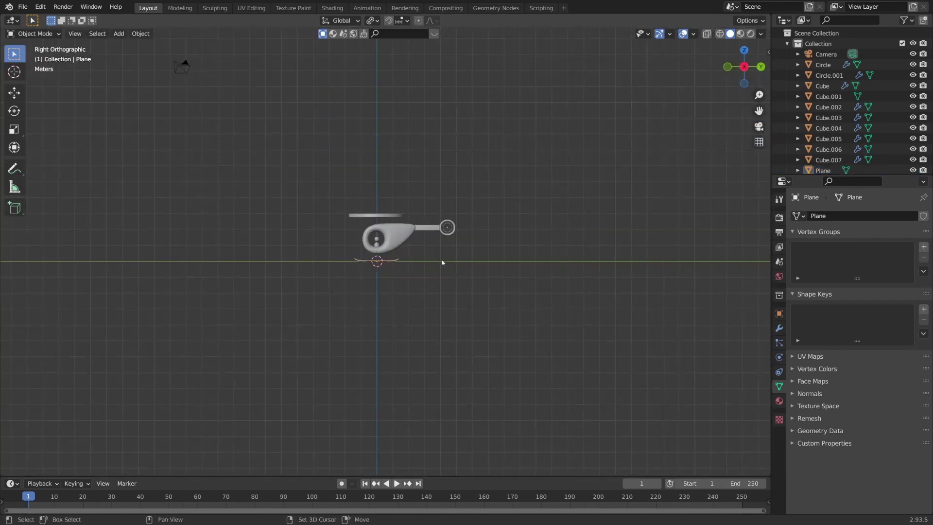
Switch to the browser and look through the HDRI collection on Poly Haven.
key("alt+Tab")
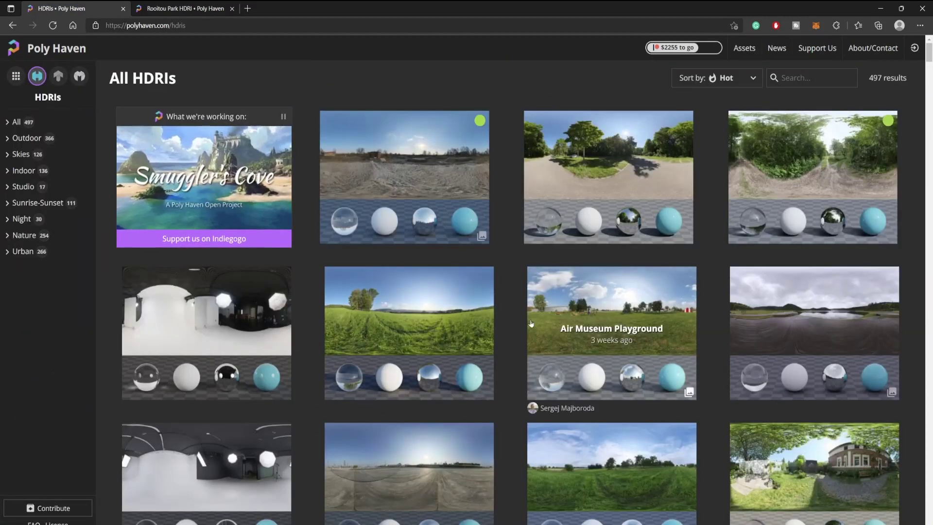
scroll(531, 323, "down", 15)
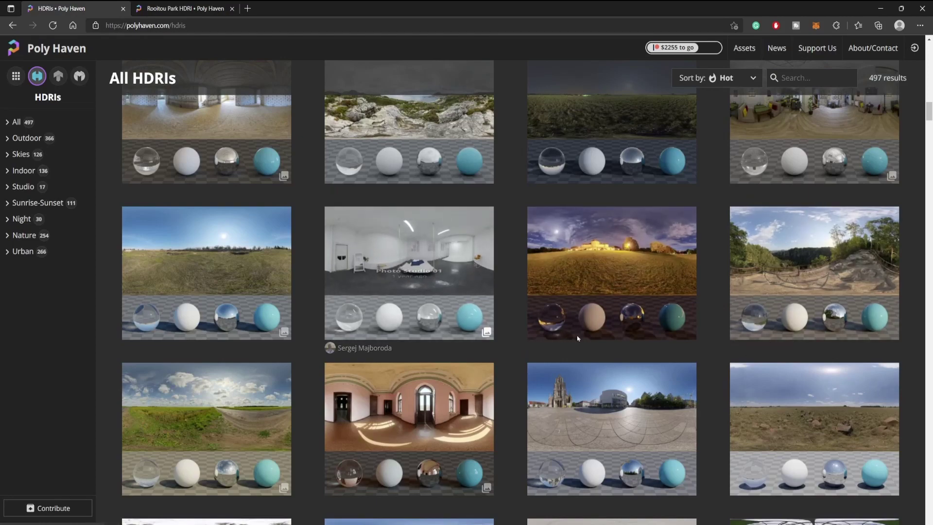
scroll(494, 302, "up", 10)
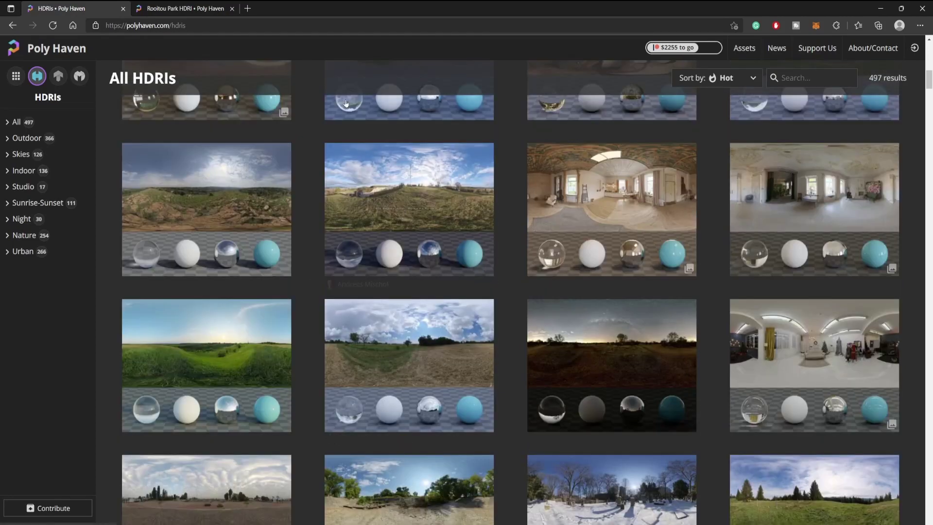
scroll(346, 103, "up", 5)
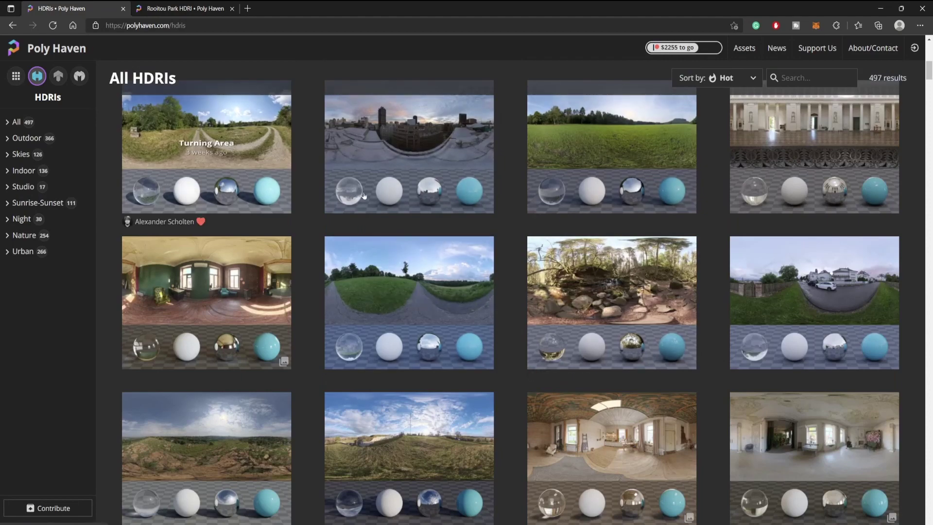
scroll(319, 342, "up", 3)
Open the Rooitou Park HDRI page and check its download resolution options.
key("ctrl+Tab")
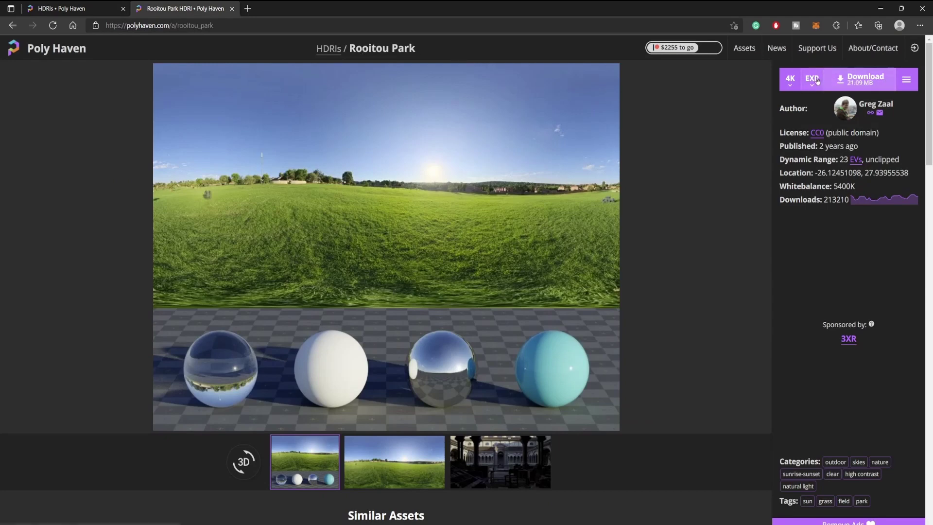
left_click(789, 80)
left_click(788, 83)
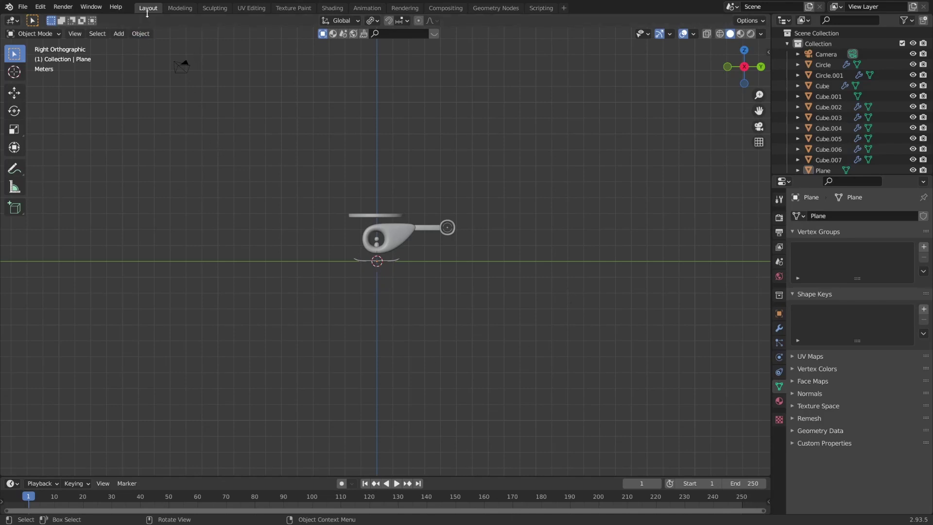
Switch to Blender's Shading workspace and show the World shader nodes in the node editor.
left_click(332, 8)
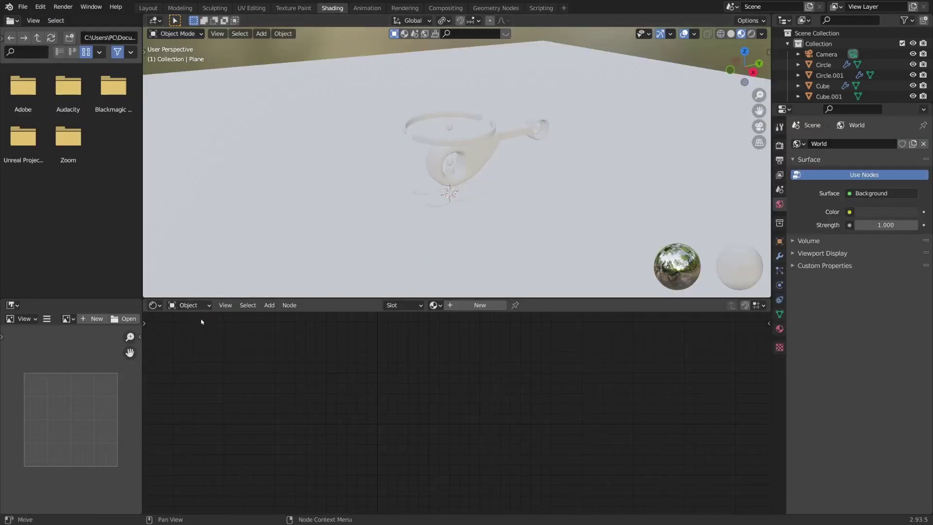
left_click(197, 305)
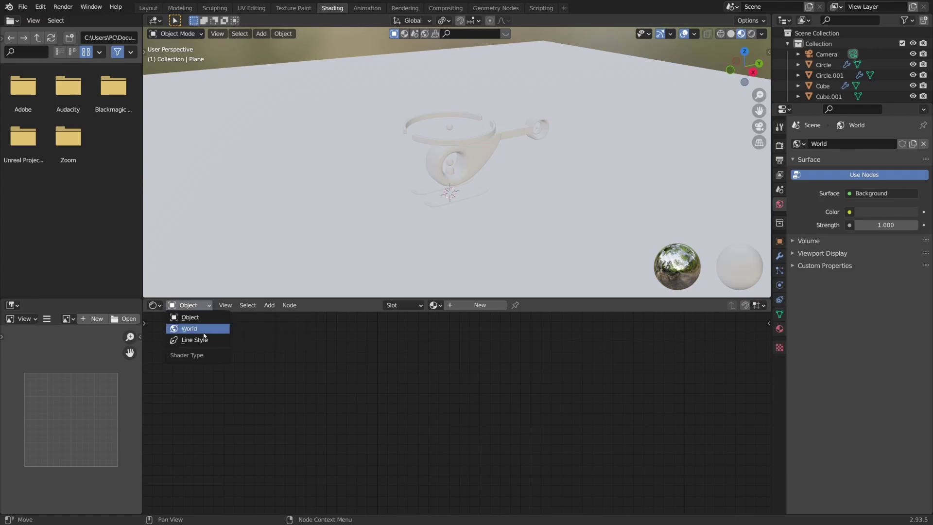
left_click(187, 328)
key("Home")
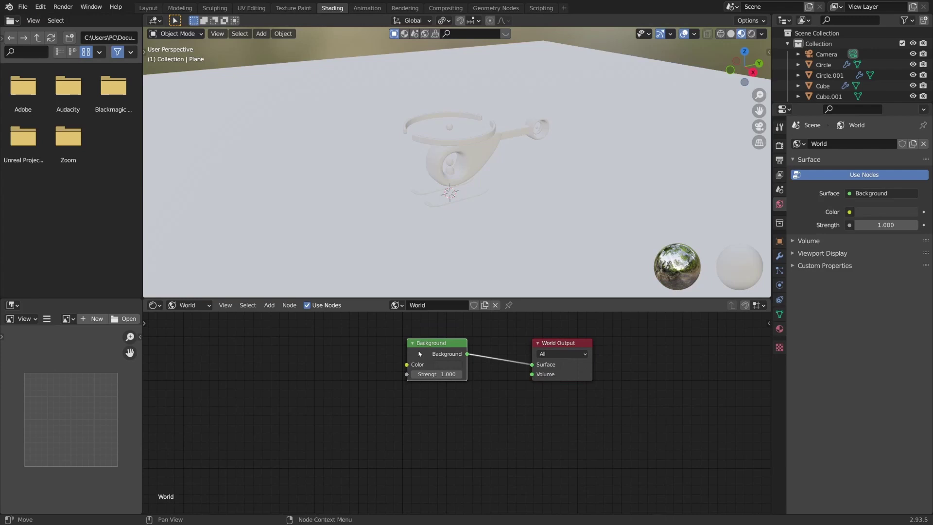
Add linked Texture Coordinate, Mapping and Environment Texture nodes to the world Background and space them out before it.
key("ctrl+t")
key("Home")
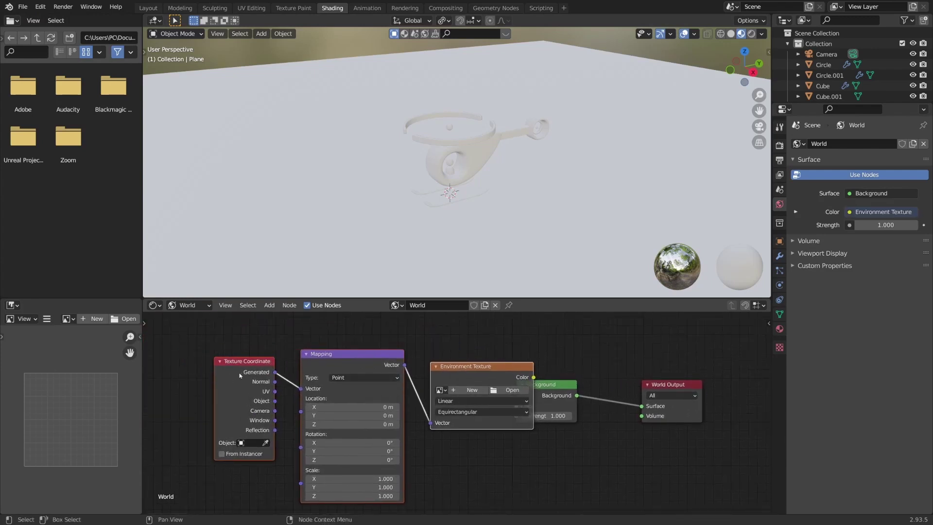
left_click_drag(240, 375, 212, 386)
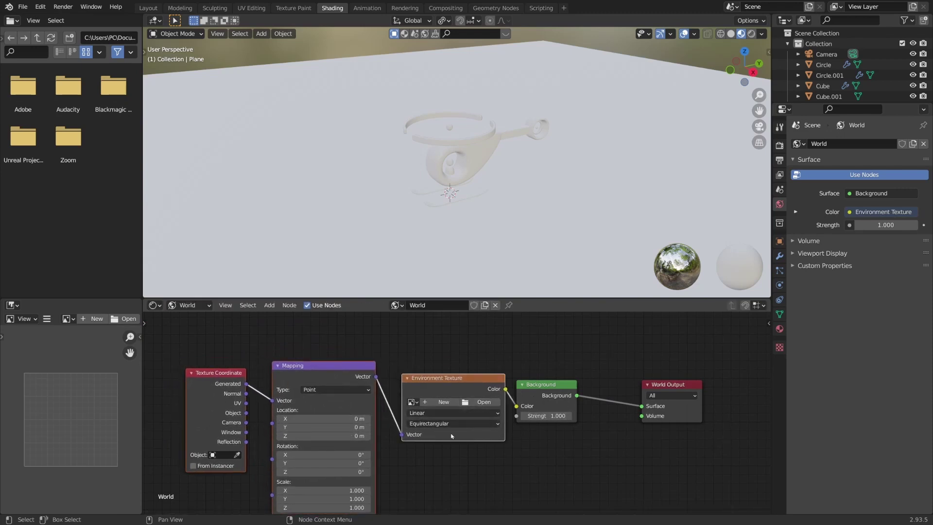
Search the add-on preferences for "nod" and check that Node Wrangler is enabled.
left_click(41, 6)
left_click(99, 157)
left_click(286, 46)
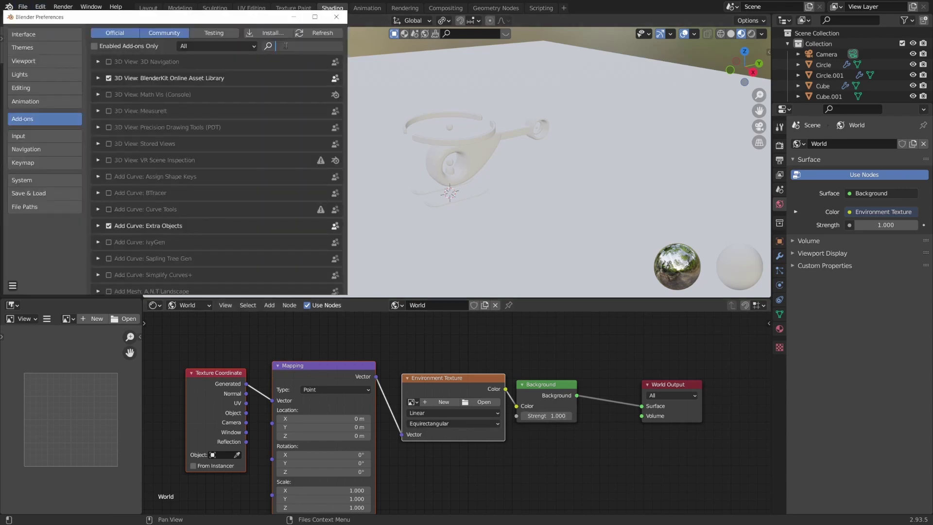
type("nod")
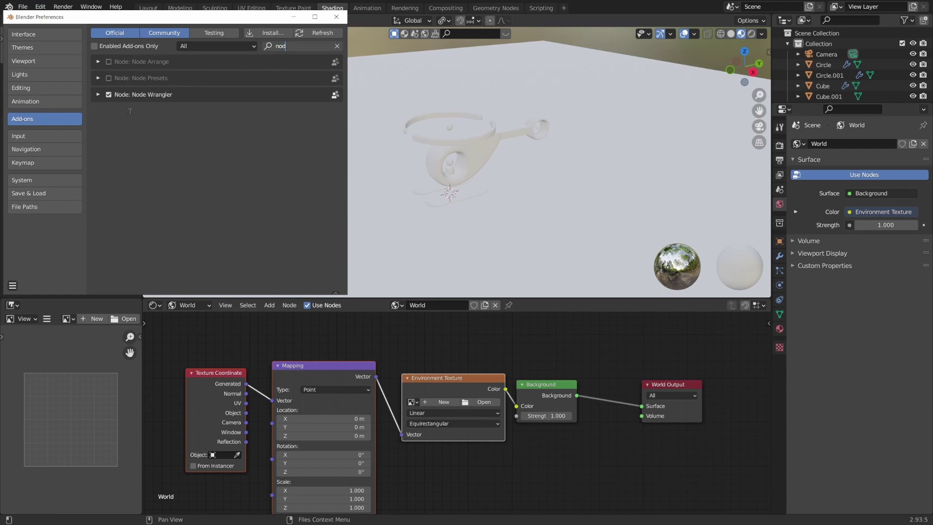
left_click(109, 95)
left_click(336, 17)
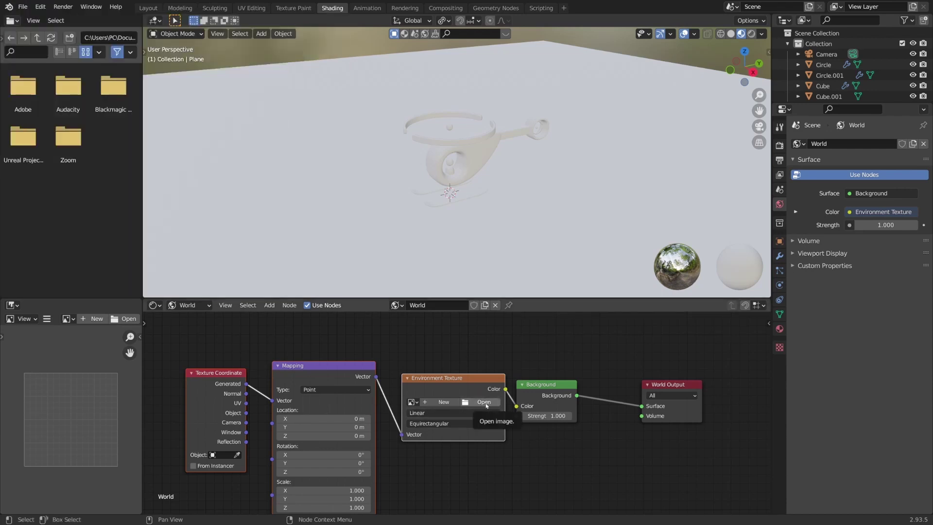
Load rooitou_park_4k.hdr into the Environment Texture node and preview the HDRI around the scene in rendered shading.
left_click(484, 403)
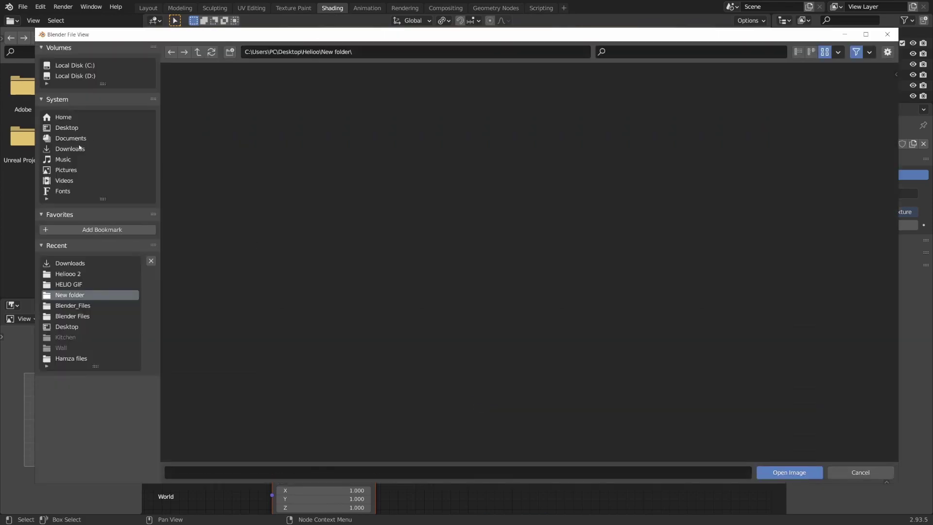
key("Escape")
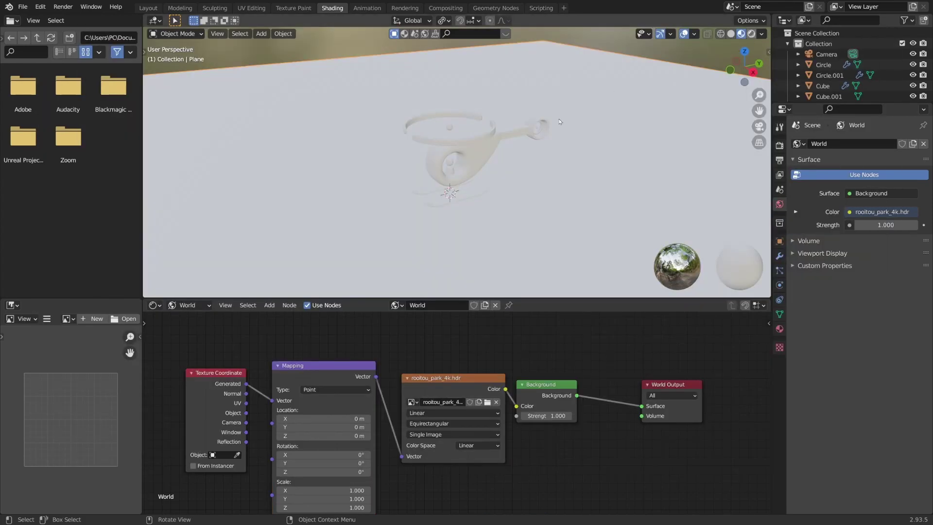
scroll(492, 161, "down", 5)
middle_click_drag(493, 161, 427, 53)
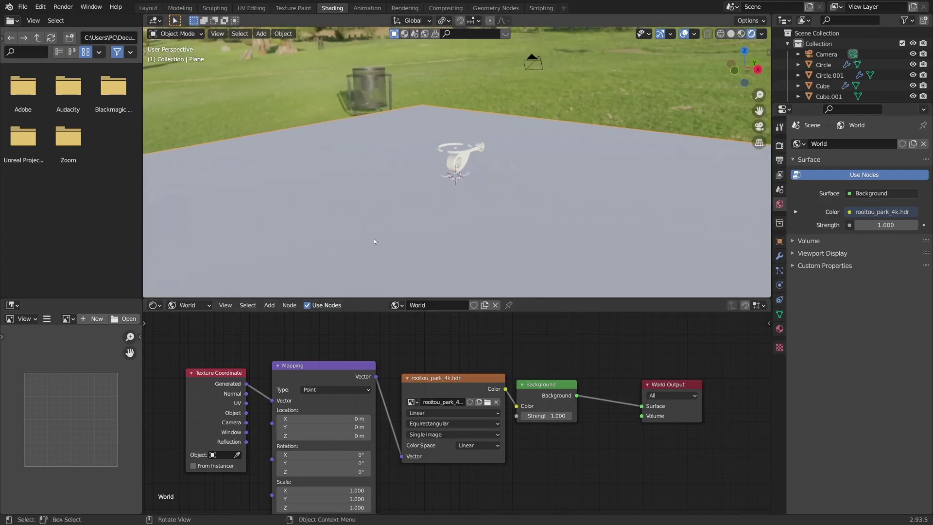
scroll(366, 173, "down", 3)
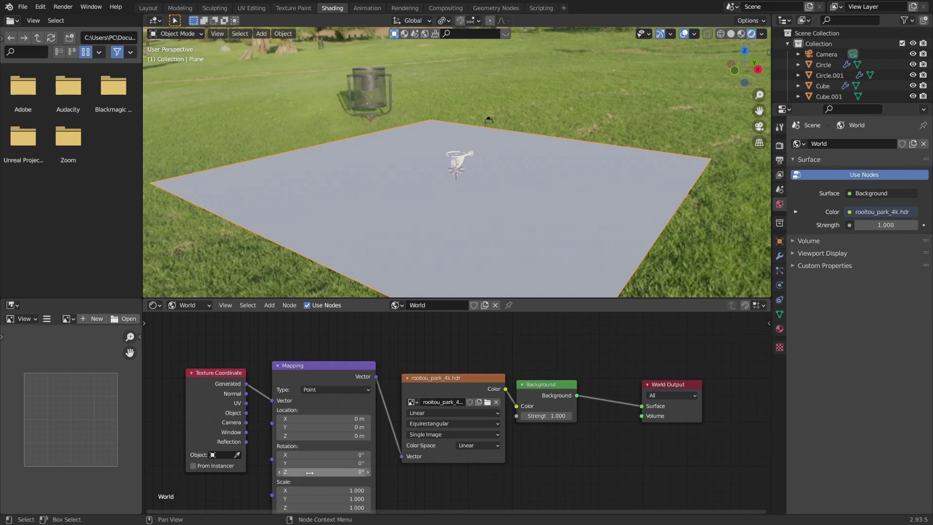
mouse_move(323, 472)
left_mouse_down()
mouse_move(306, 472)
mouse_move(454, 472)
mouse_move(310, 473)
left_mouse_up()
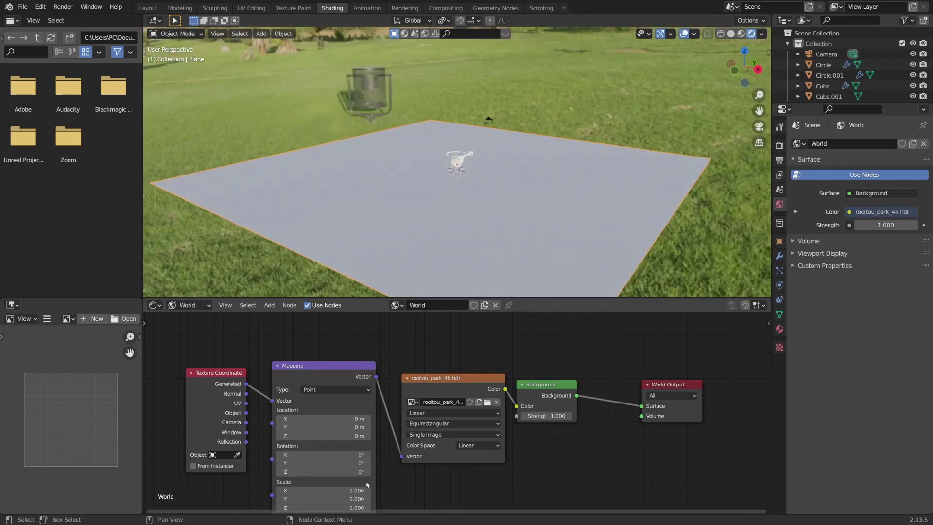
Return to the Layout workspace and set the render engine to Cycles with GPU Compute as the device.
left_click(148, 8)
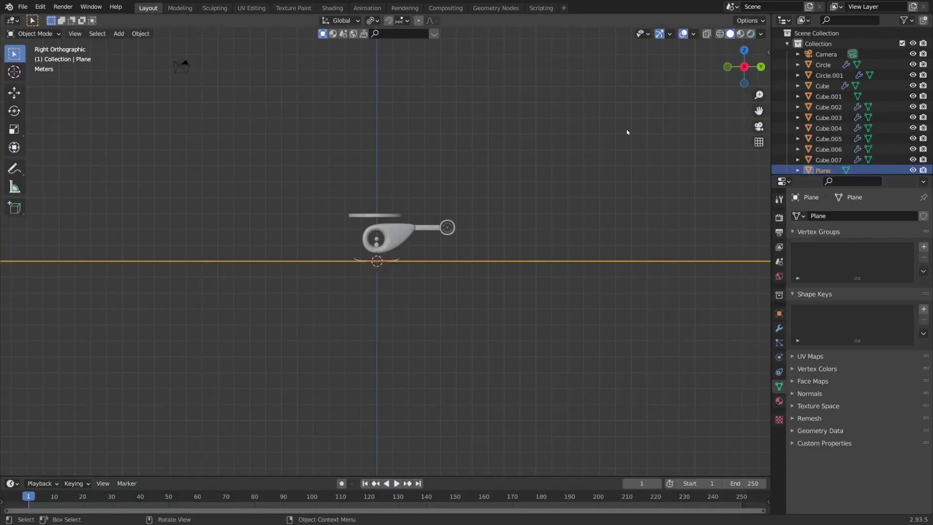
middle_click_drag(503, 194, 559, 211)
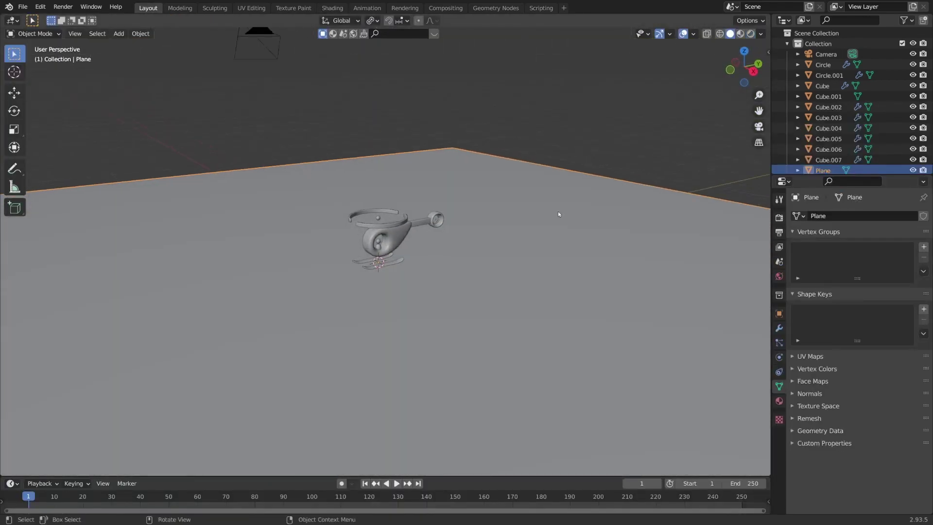
left_click(779, 218)
left_click(874, 215)
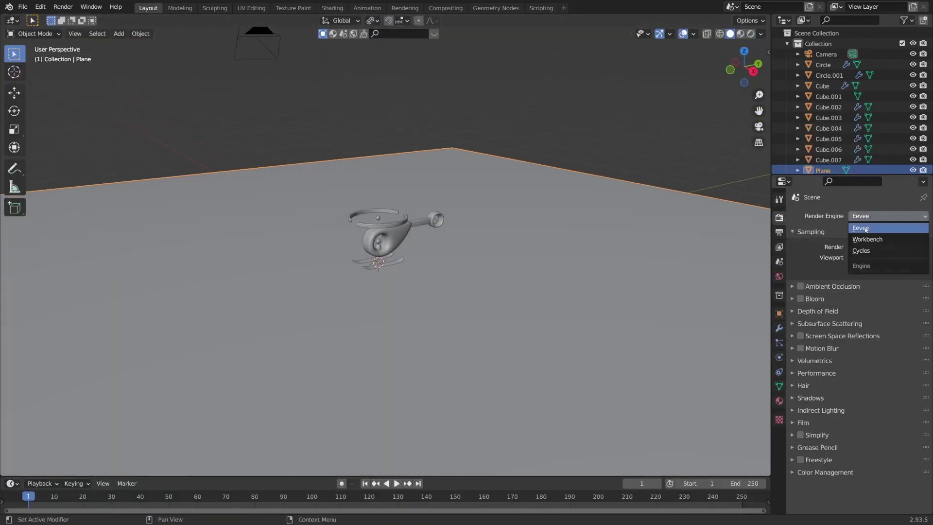
left_click(863, 253)
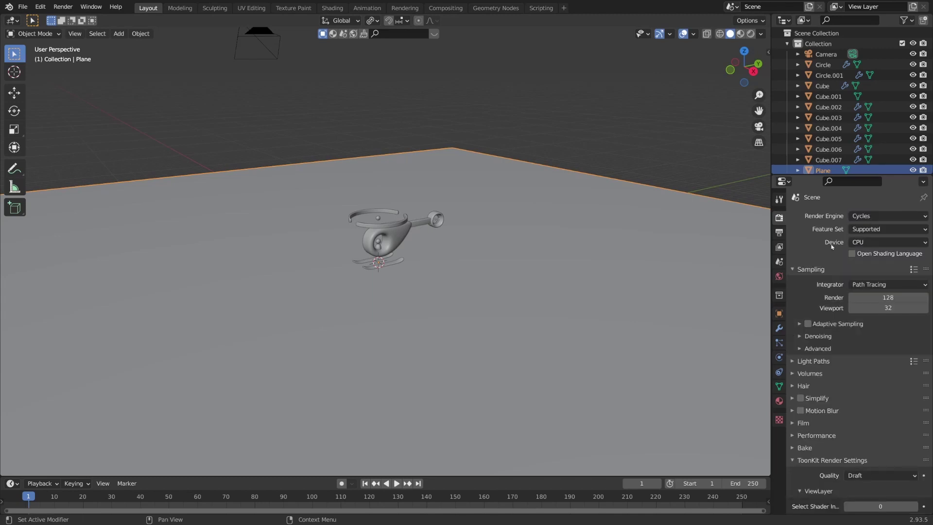
left_click(866, 242)
left_click(868, 267)
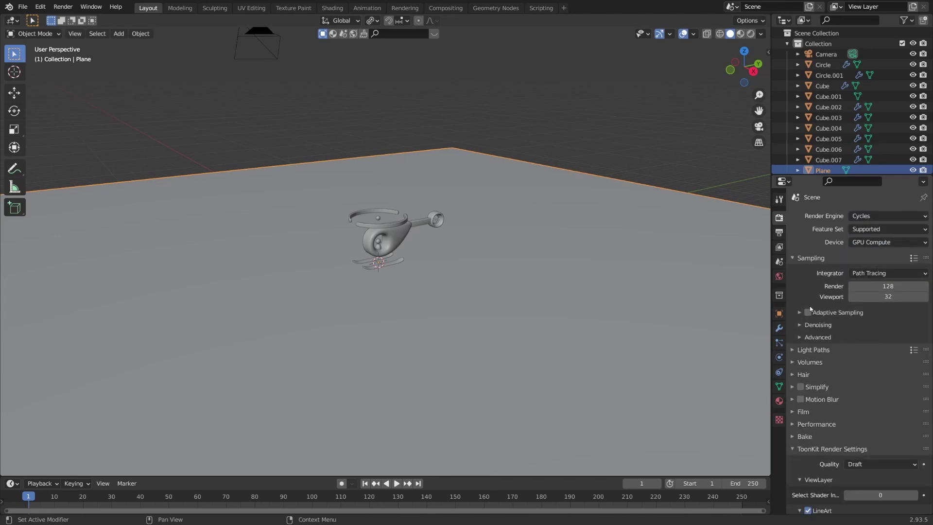
Enable NLM denoising for the final render and preview the helicopter scene in rendered shading.
left_click(800, 325)
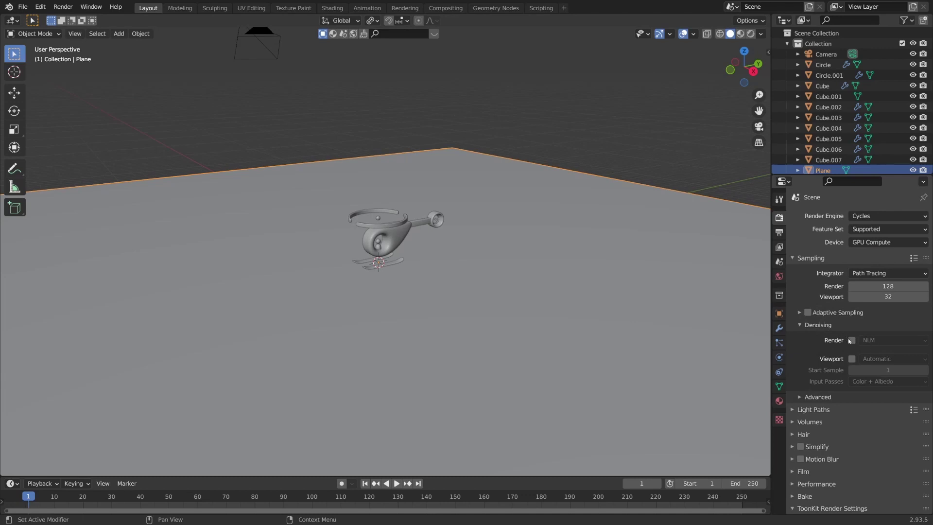
scroll(859, 329, "down", 4)
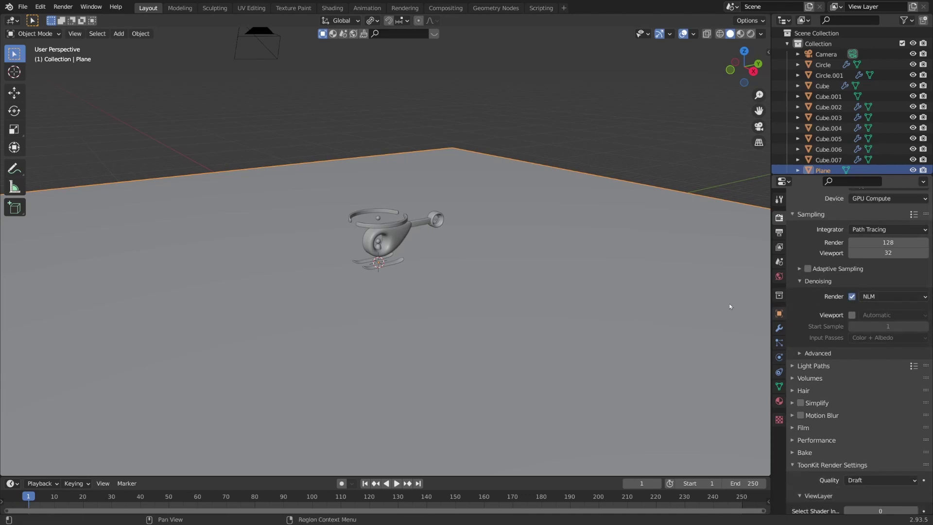
middle_click_drag(729, 309, 634, 292)
middle_click_drag(413, 224, 431, 230)
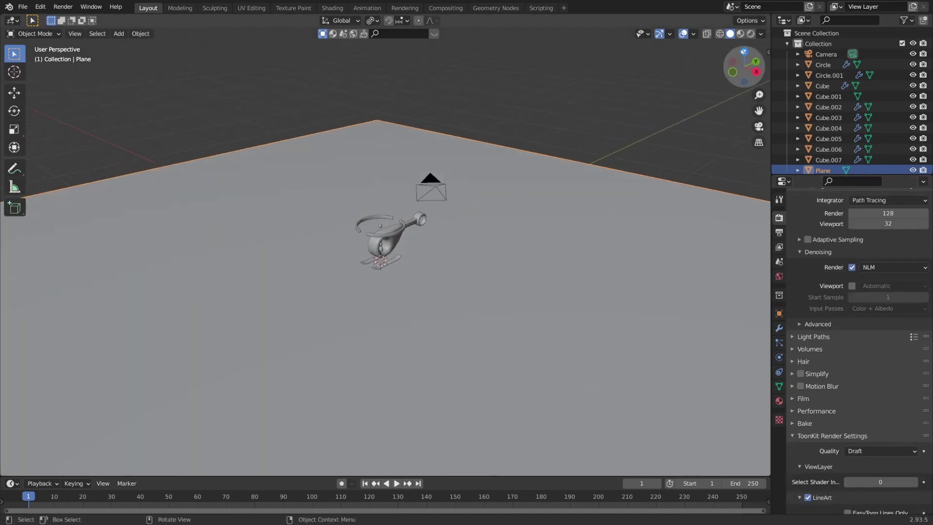
left_click(751, 33)
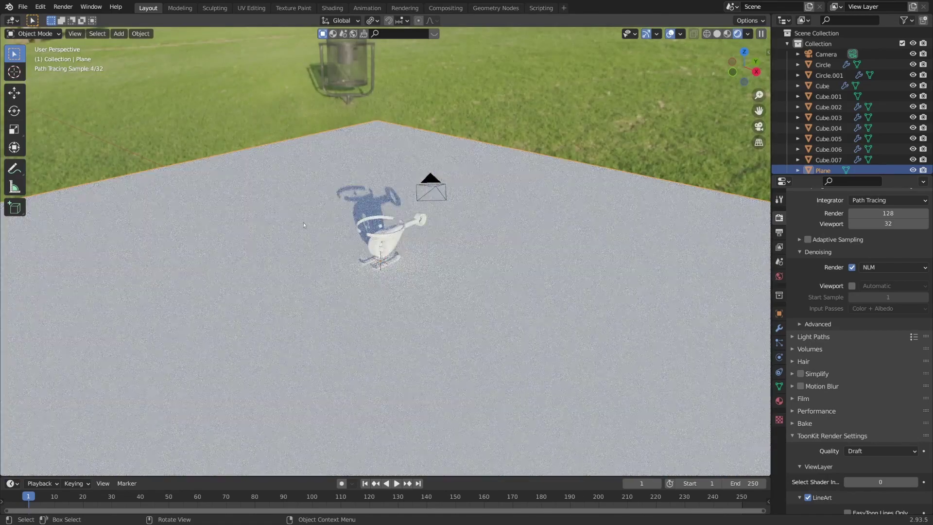
middle_click_drag(438, 251, 450, 250)
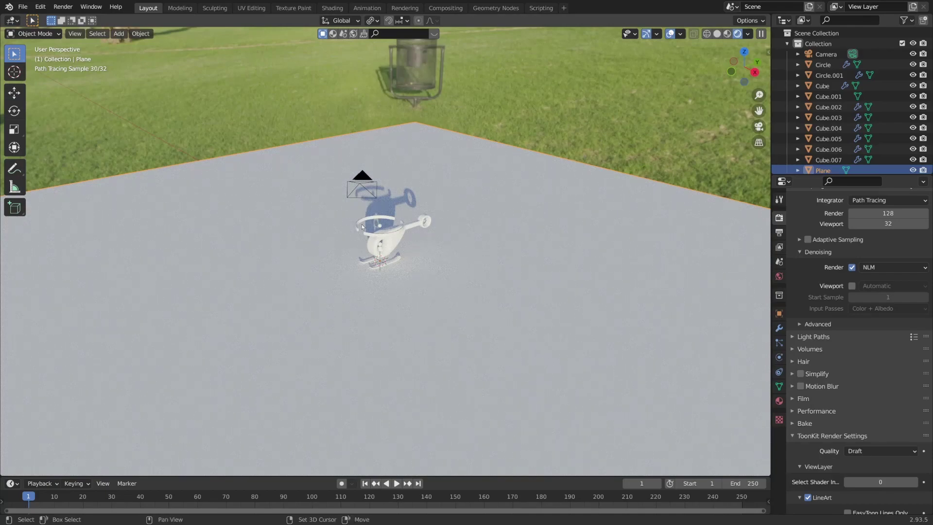
Add an area light and raise it about 8.6 m along Z above the helicopter.
key("shift+a")
mouse_move(362, 227)
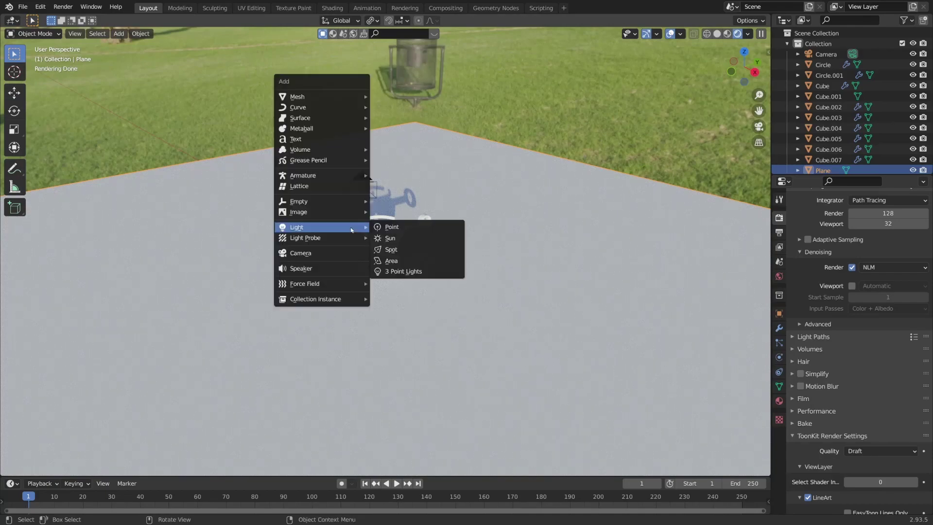
left_click(406, 261)
key("g")
key("z")
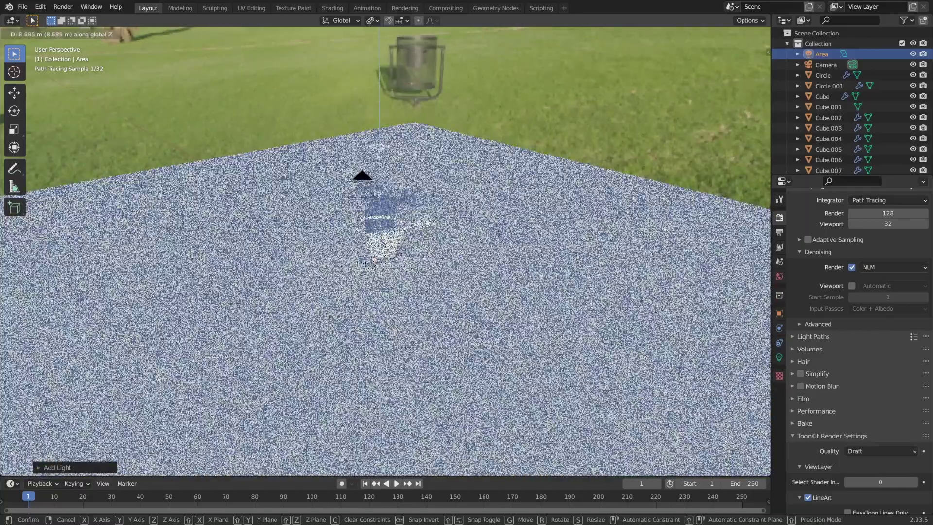
left_click(673, 327)
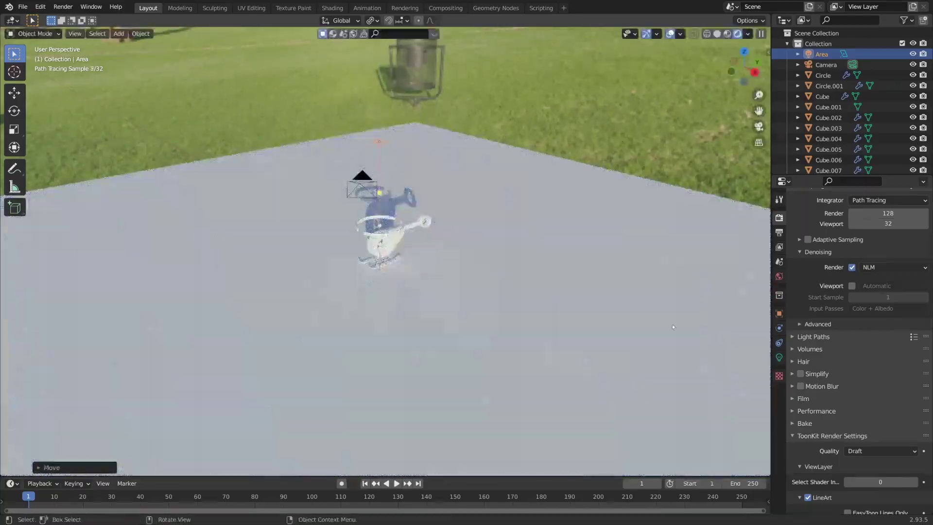
Set the area light's power to 5000 W.
left_click(779, 358)
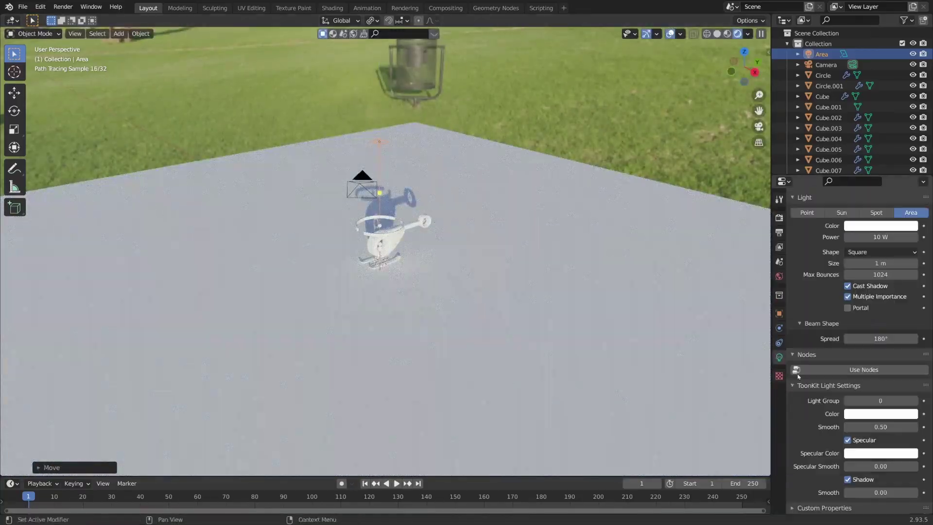
left_click(859, 238)
type("5000")
key("Return")
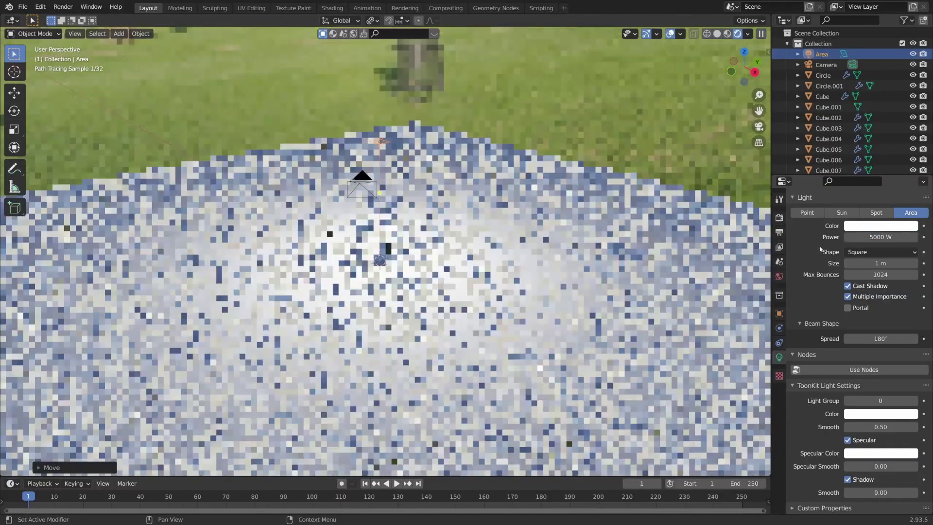
Scale the area light up about 8.6 times and tint its color pale blue.
key("s")
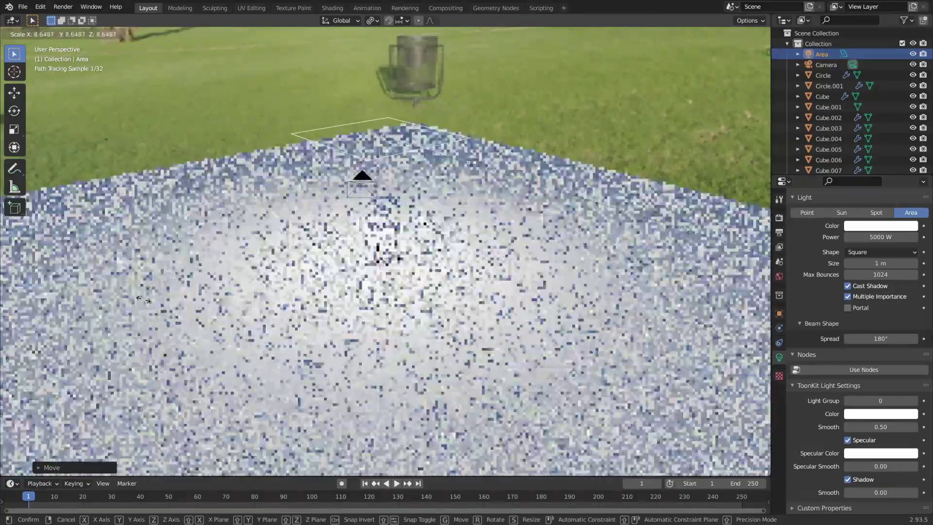
left_click(548, 241)
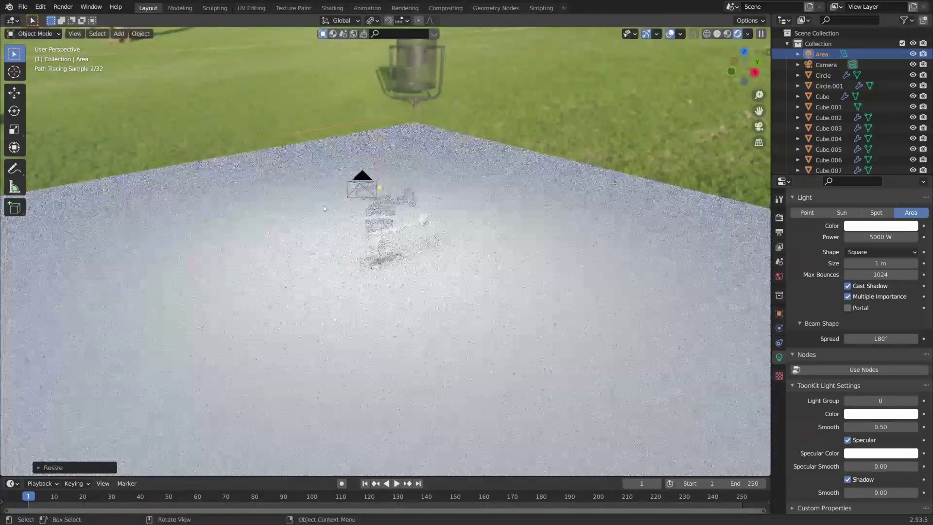
left_click(872, 227)
left_click_drag(865, 121, 870, 115)
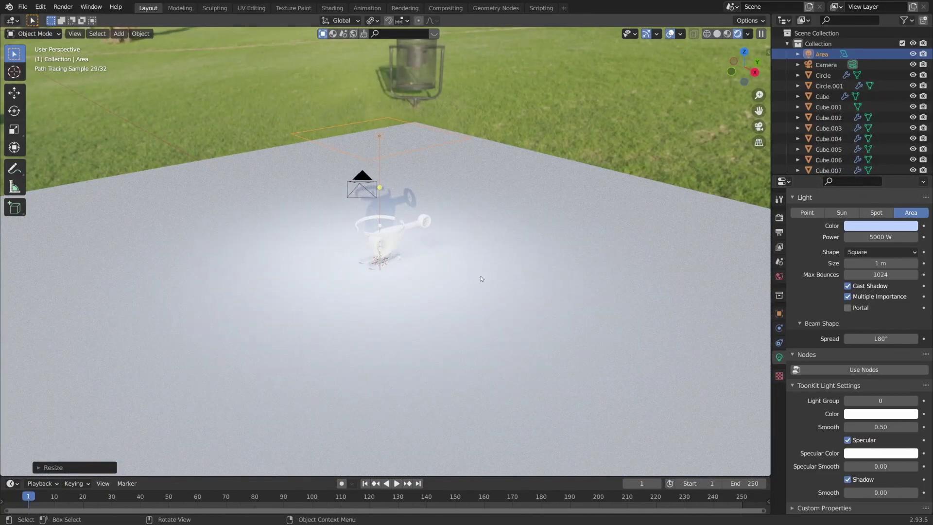
Give the ground plane a new material with a black base color.
left_click(458, 328)
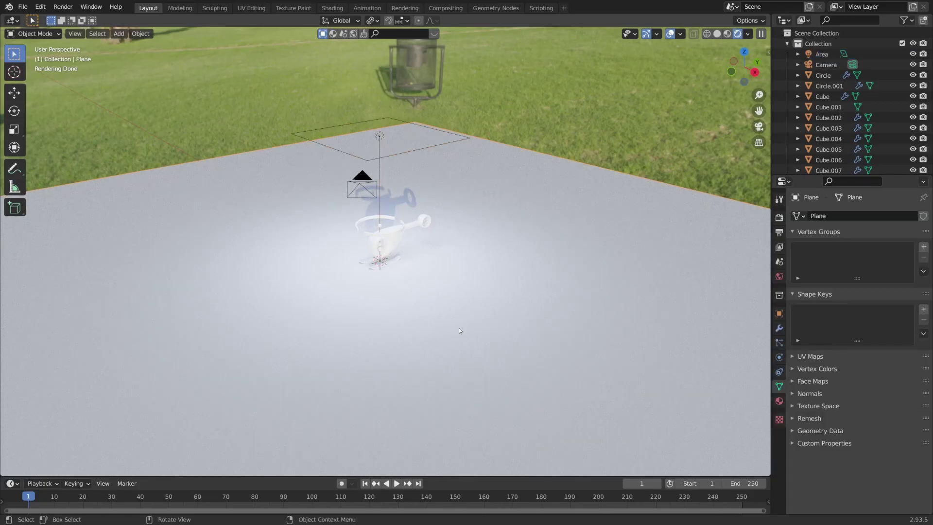
left_click(778, 402)
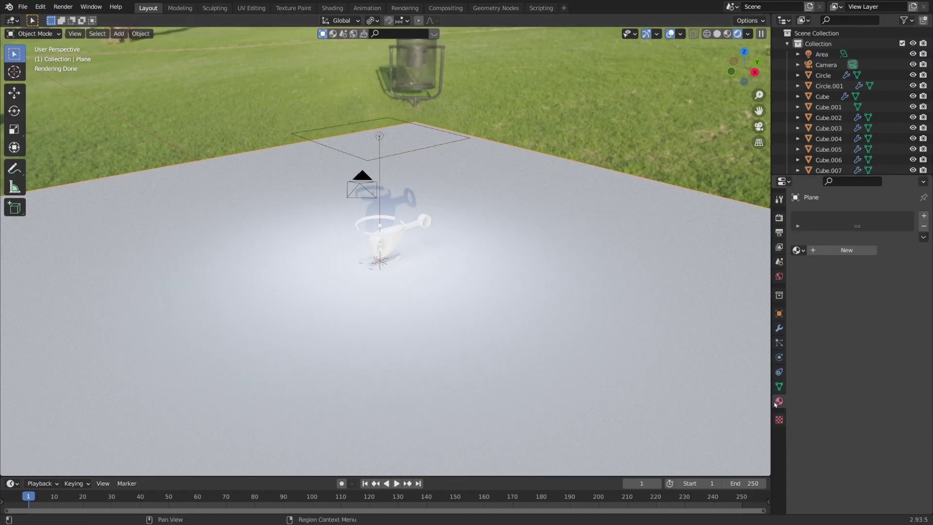
left_click(846, 250)
left_click(885, 338)
left_click_drag(911, 228, 913, 267)
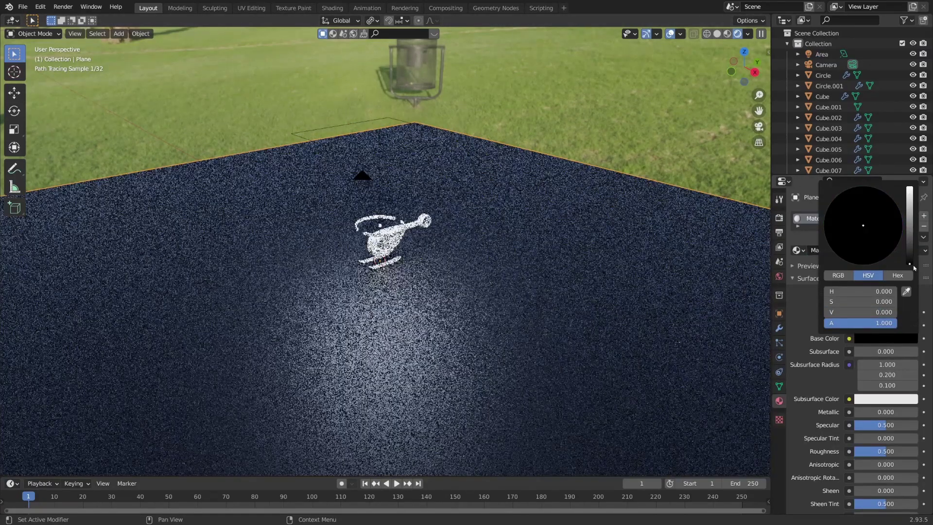
Give the main rotor blades a new material with a red base color and Metallic at 1.000.
scroll(405, 203, "up", 6)
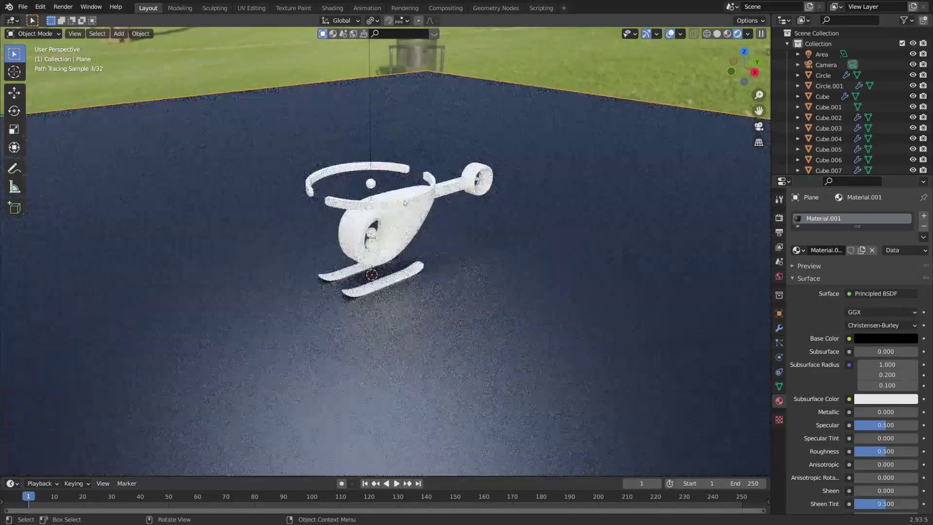
left_click(405, 204)
left_click(837, 250)
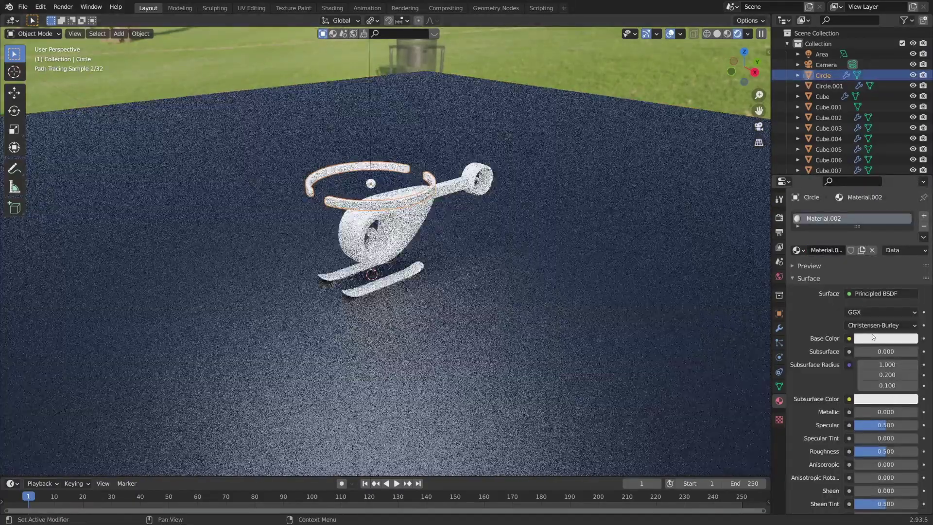
left_click(885, 338)
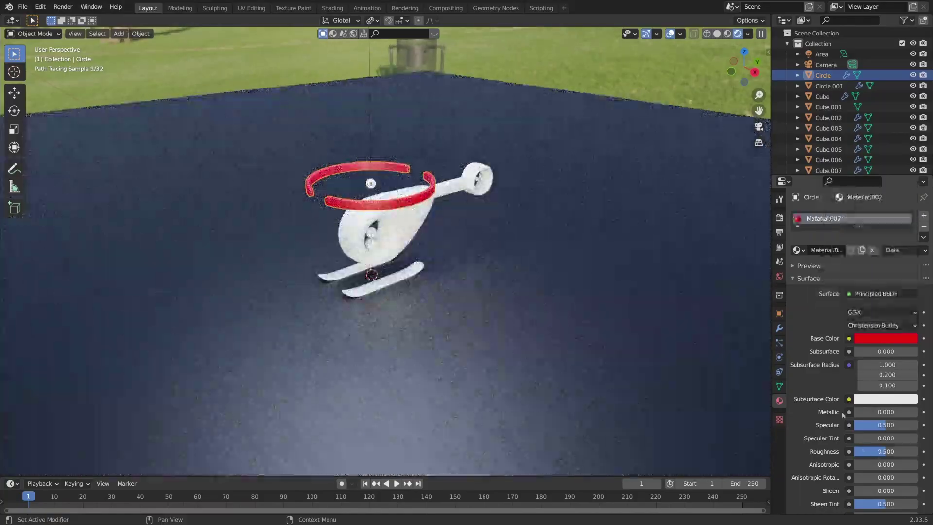
left_click_drag(865, 412, 878, 417)
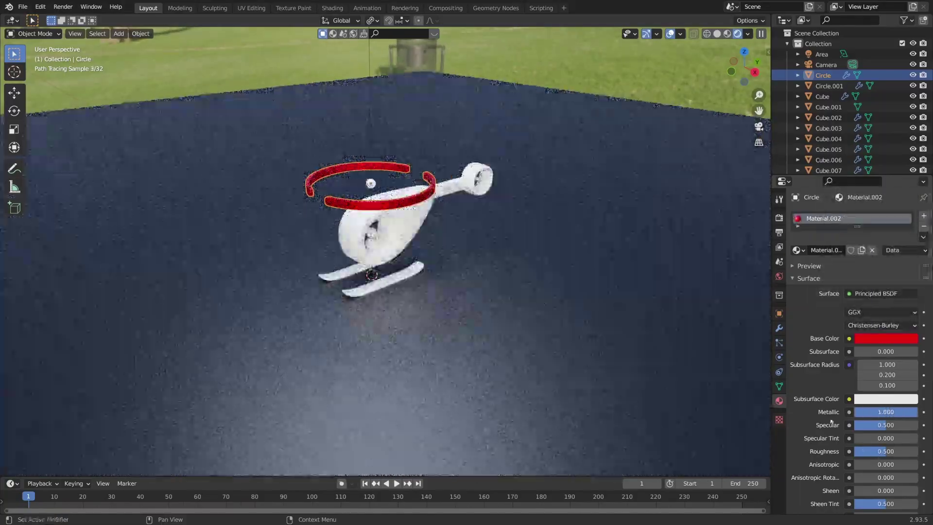
Assign the red Material.002 to the ball at the centre of the main rotor.
left_click(370, 184)
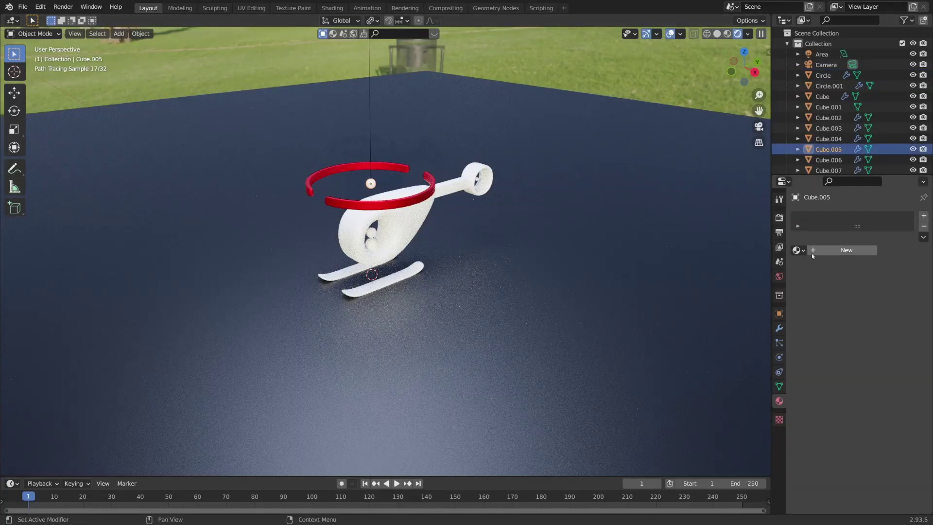
left_click(799, 249)
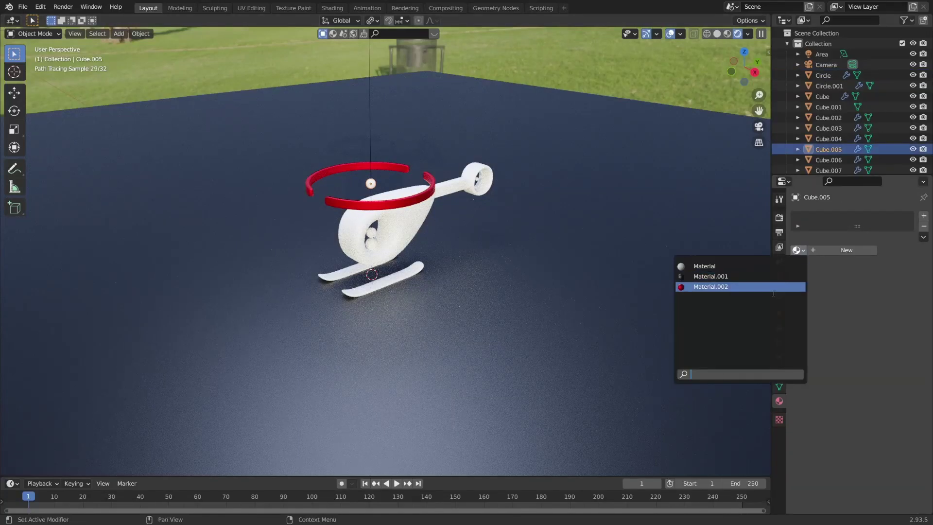
left_click(705, 286)
Assign the red Material.002 to the tail rotor's centre ball (Cube.006) and its curved blades (Circle.001).
scroll(526, 179, "up", 3)
key("KP_3")
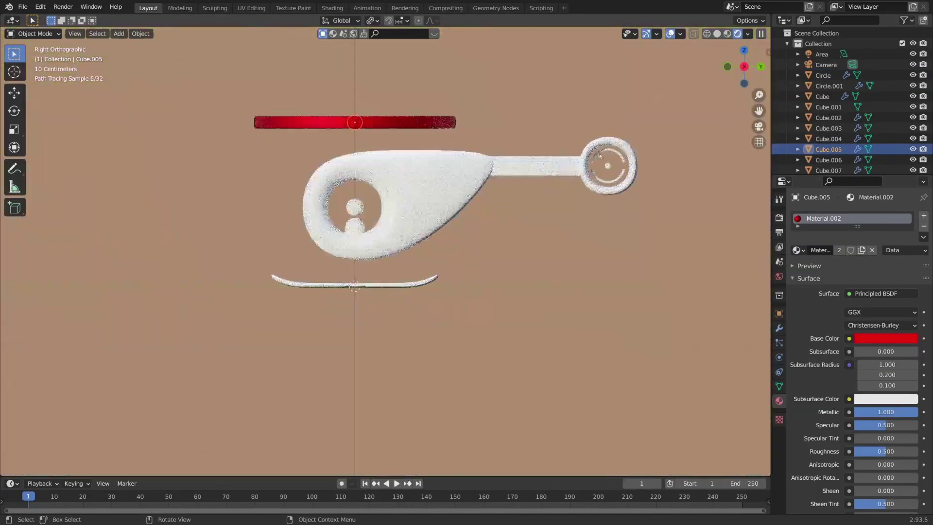
left_click(829, 160)
left_click(798, 250)
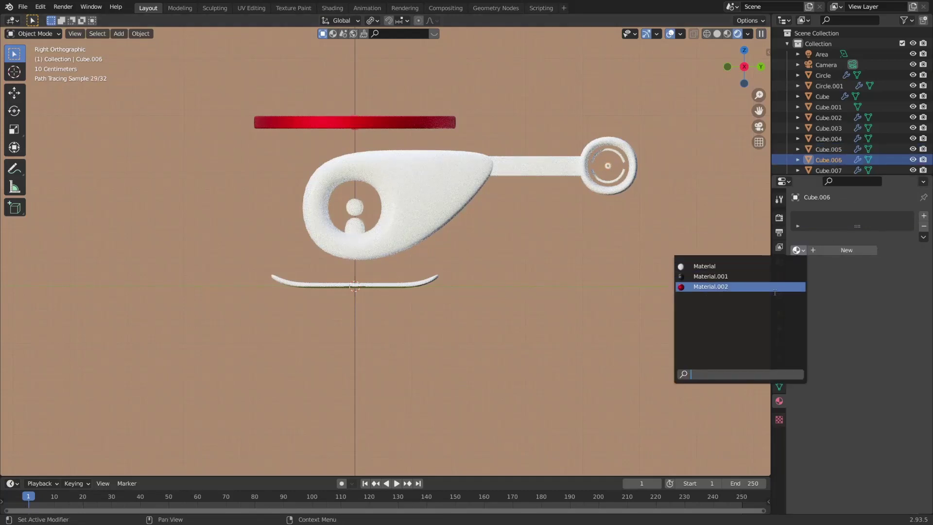
left_click(709, 285)
left_click(632, 170)
left_click(797, 250)
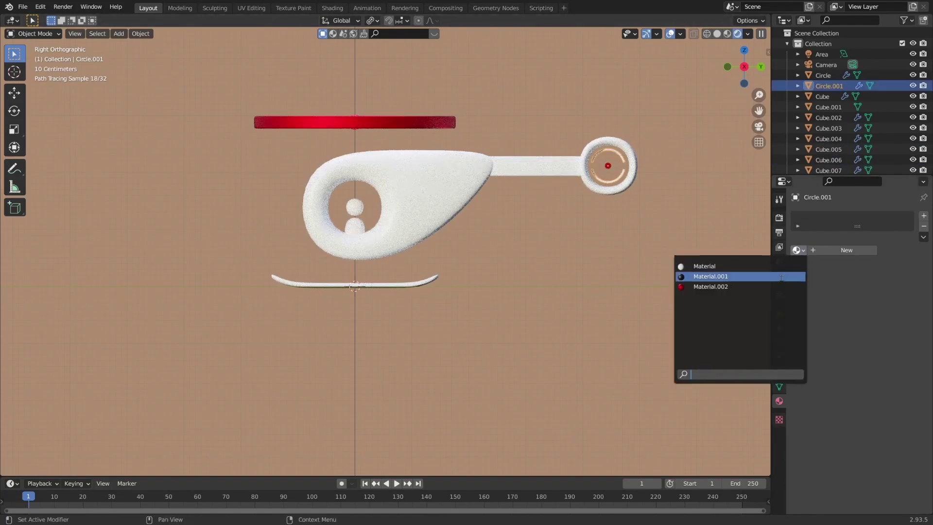
left_click(709, 277)
Assign the red Material.002 to the landing skids and the pilot's head.
left_click(421, 282)
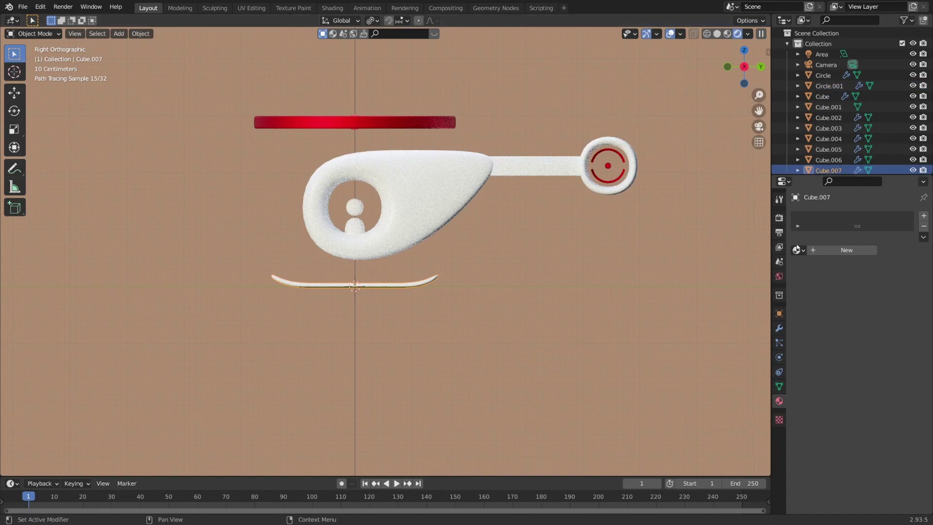
left_click(797, 251)
left_click(711, 287)
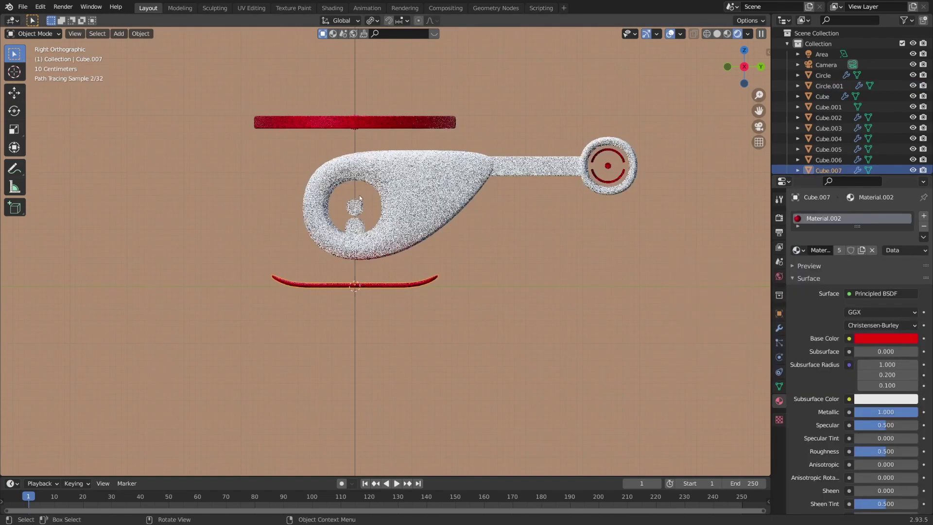
left_click(355, 208)
left_click(797, 250)
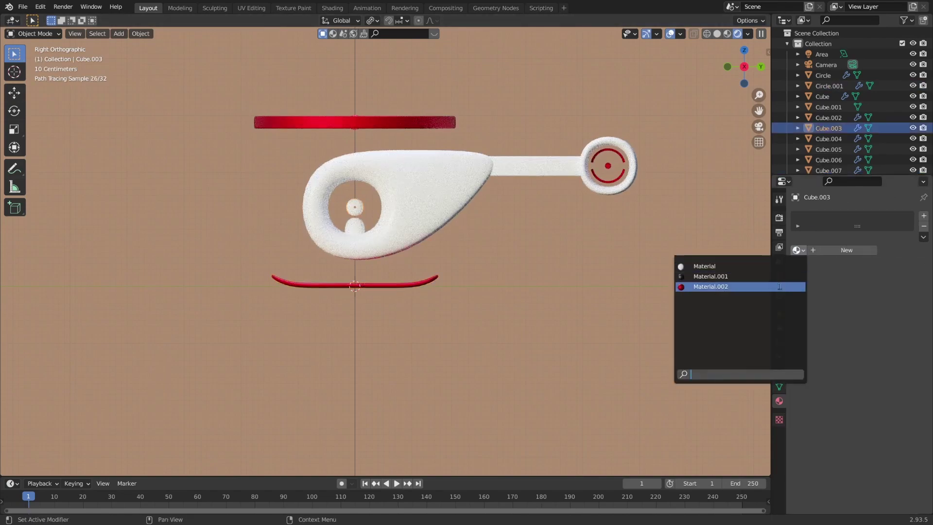
left_click(710, 287)
Set Metallic to 1.000 on the helicopter body's material.
middle_click_drag(534, 272, 443, 266)
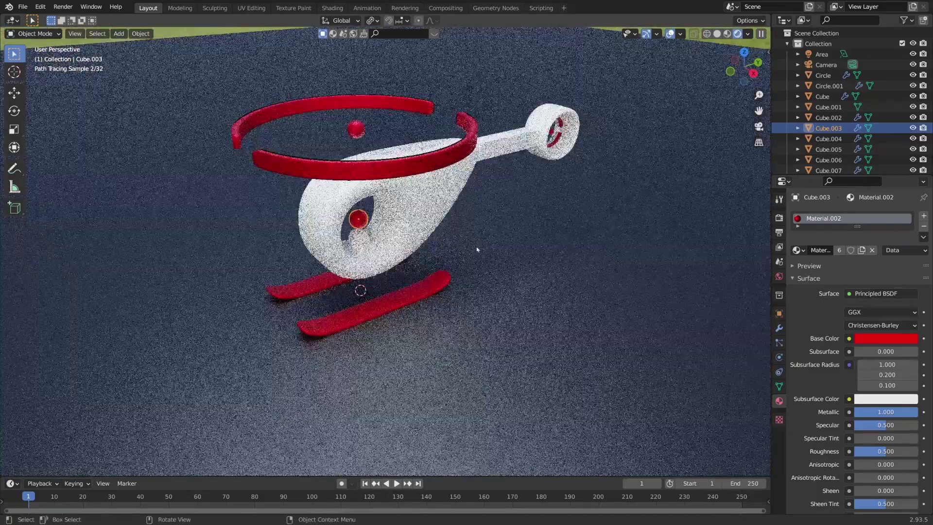
left_click(420, 207)
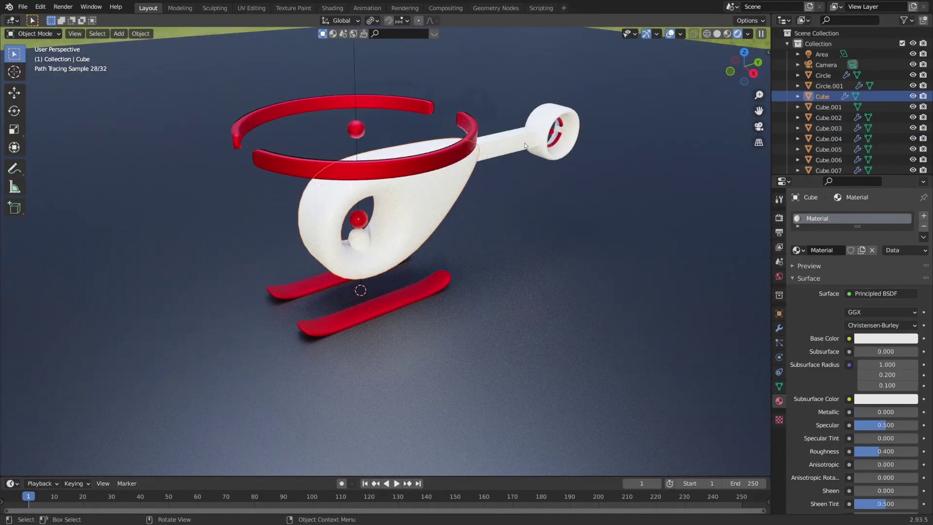
left_click(449, 184)
left_click_drag(855, 411, 917, 412)
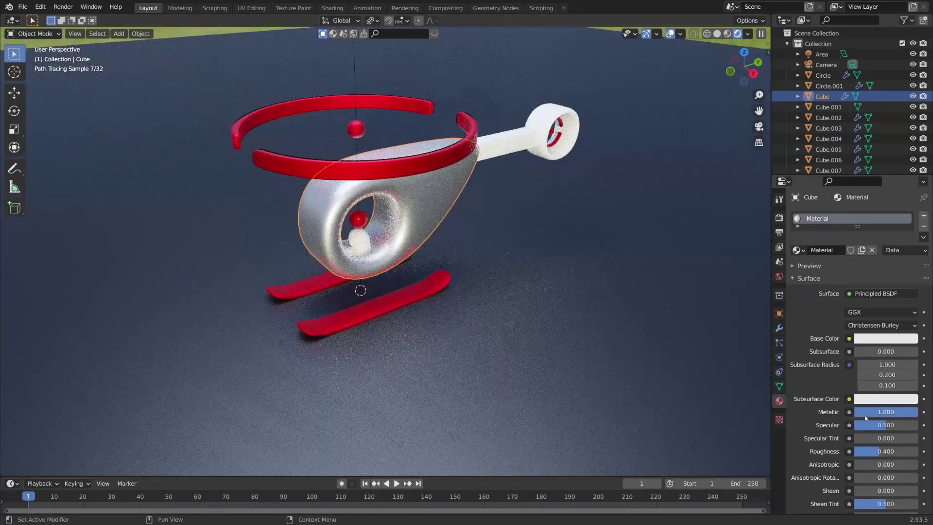
Assign the body's metallic Material to the ring around the tail rotor.
left_click(569, 128)
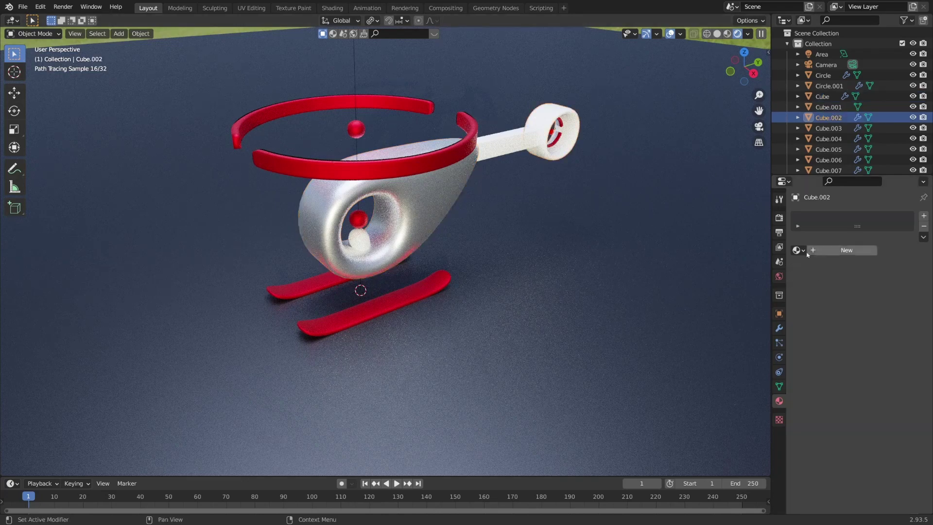
left_click(797, 250)
left_click(779, 266)
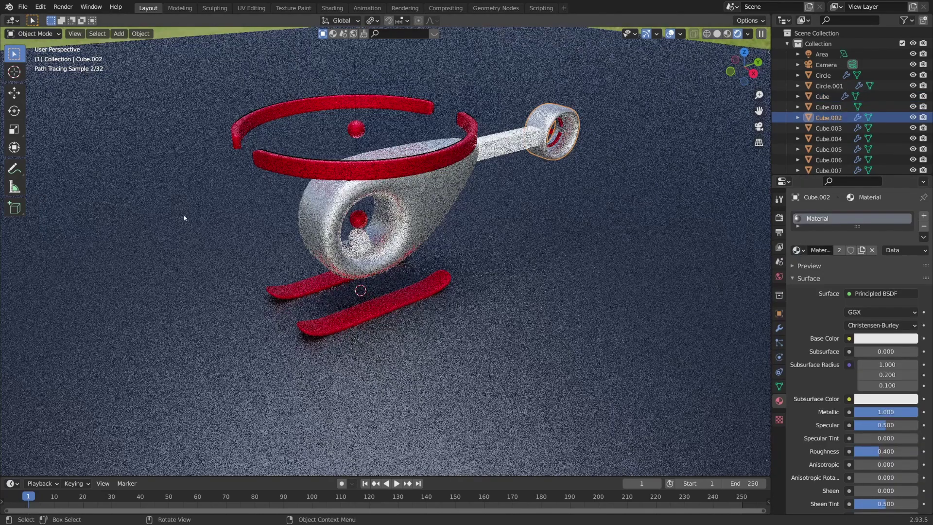
Give the pilot's torso a new material with a yellow-orange base color.
left_click(362, 244)
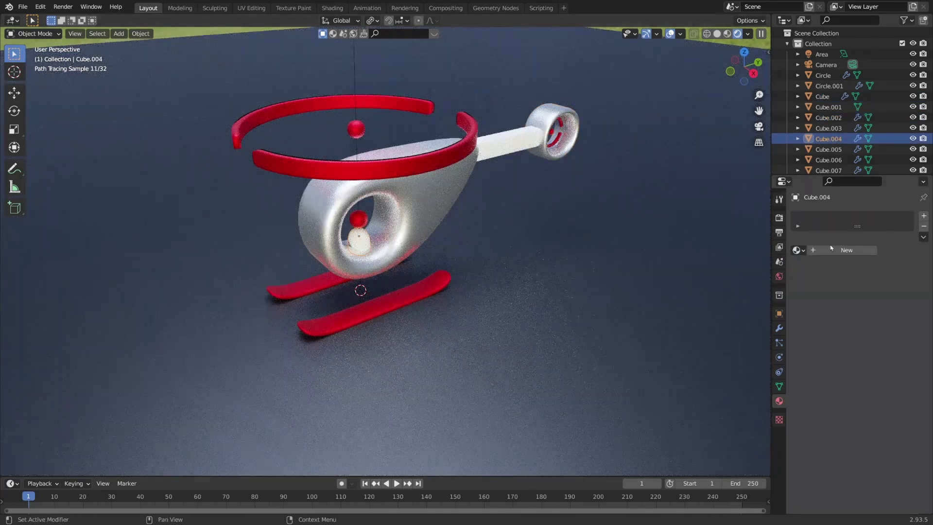
left_click(797, 250)
left_click(816, 292)
left_click(873, 340)
left_click(840, 255)
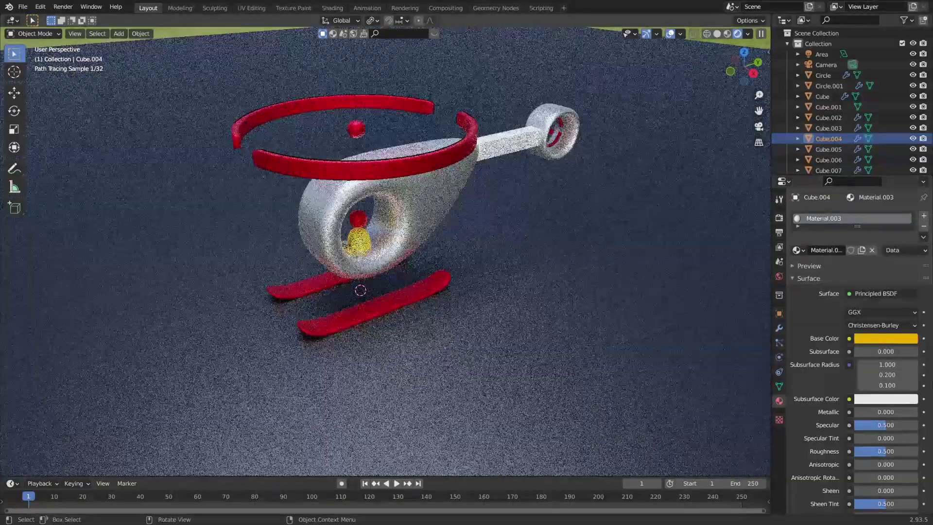
Create a new material for the tail boom in the object shader editor of the Shading workspace.
left_click(829, 107)
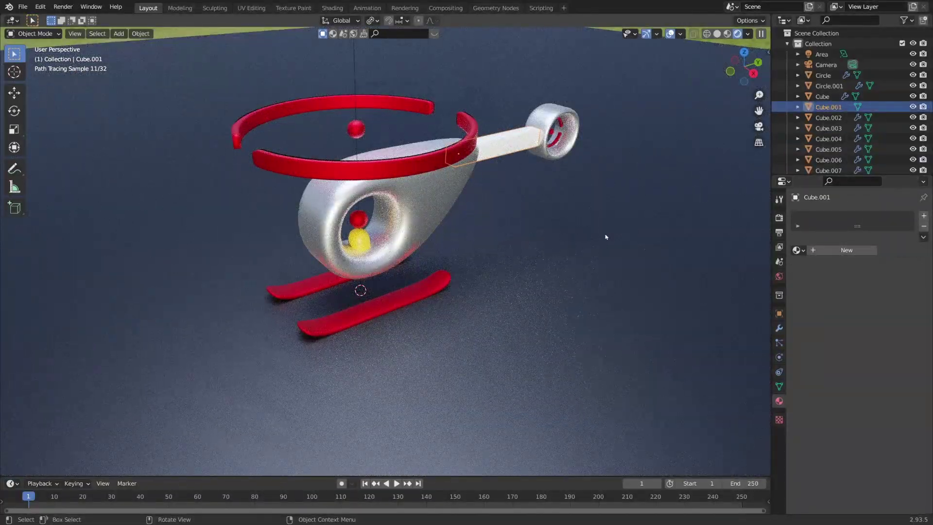
left_click(332, 8)
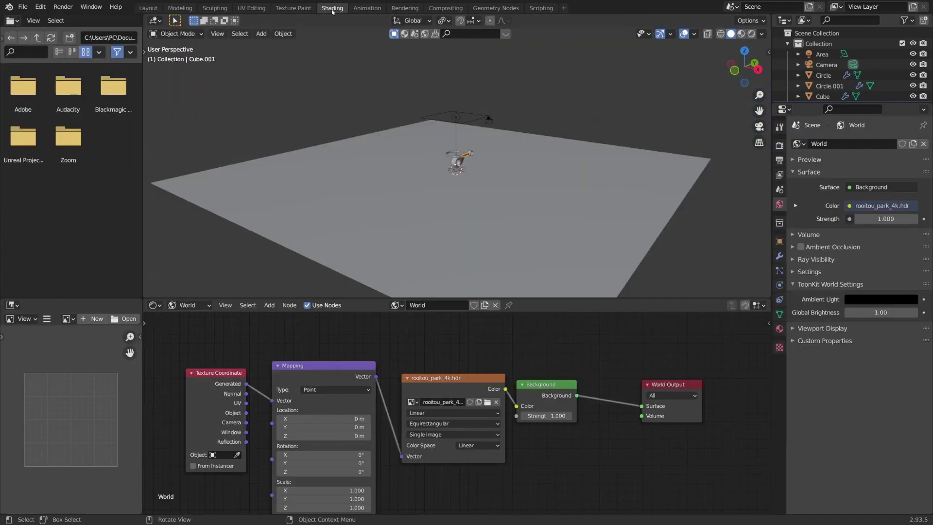
left_click(183, 307)
left_click(194, 316)
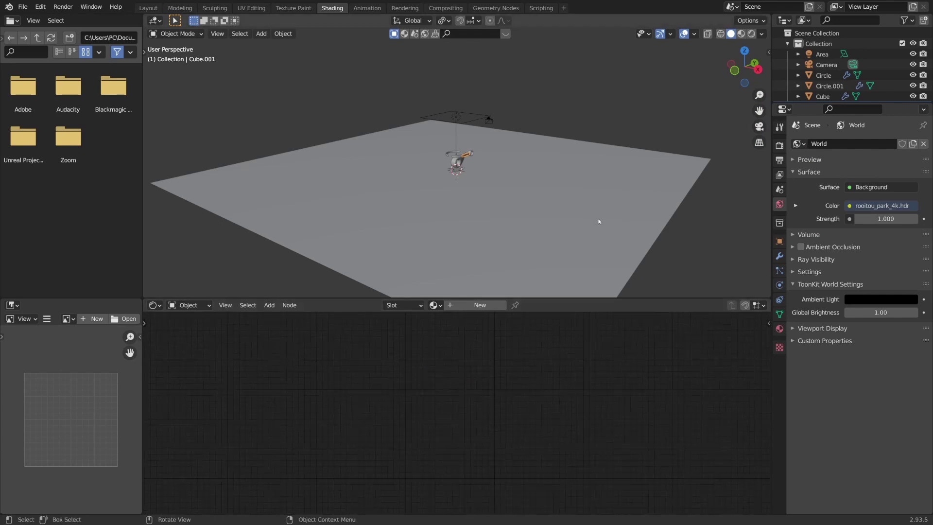
left_click(480, 305)
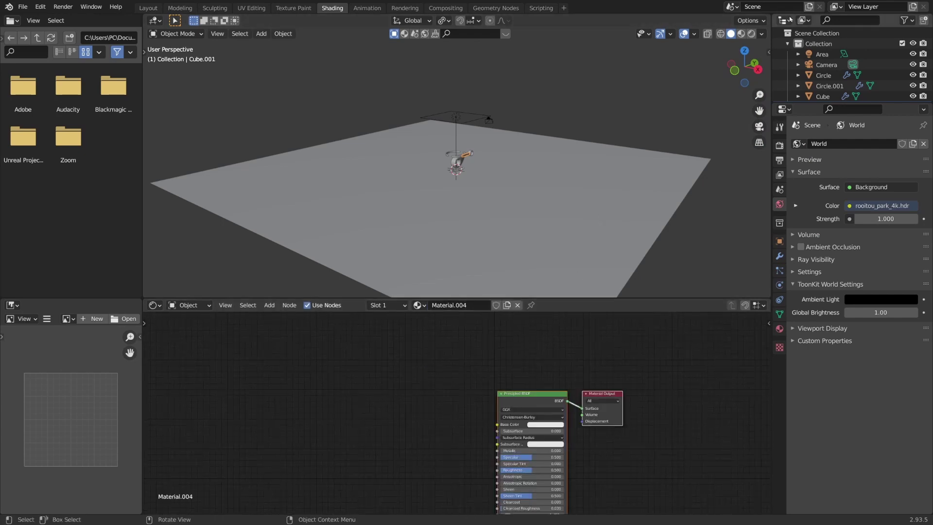
Replace the tail boom material's Principled BSDF with a Glass BSDF connected to the Surface of the Material Output.
scroll(564, 390, "up", 3)
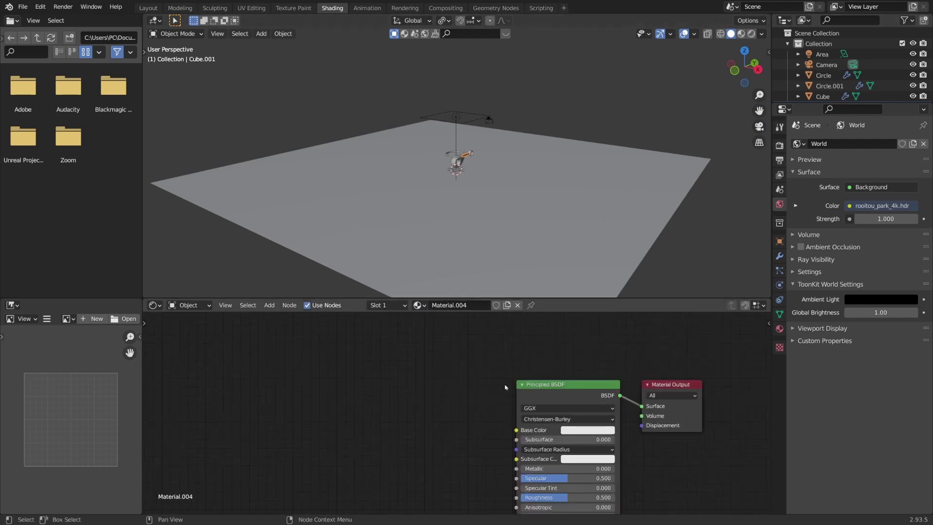
left_click(565, 397)
key("x")
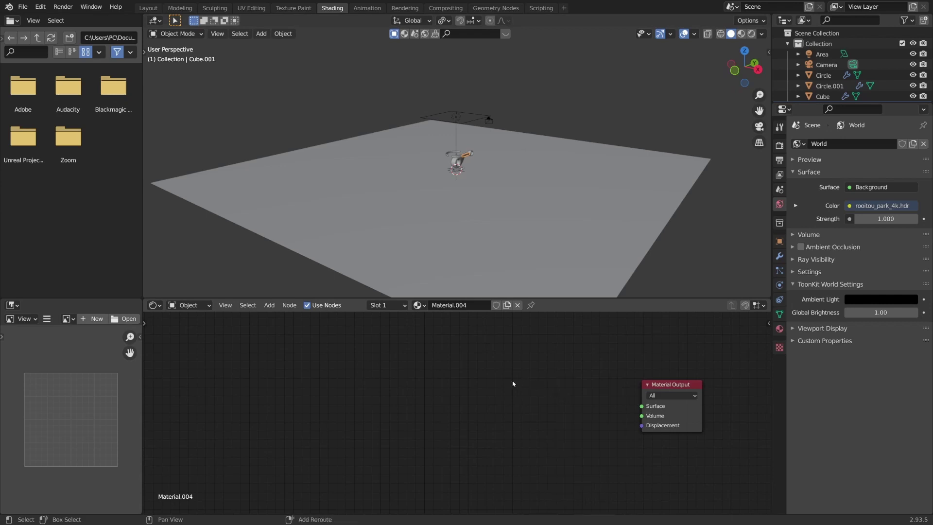
key("shift+a")
type("gl")
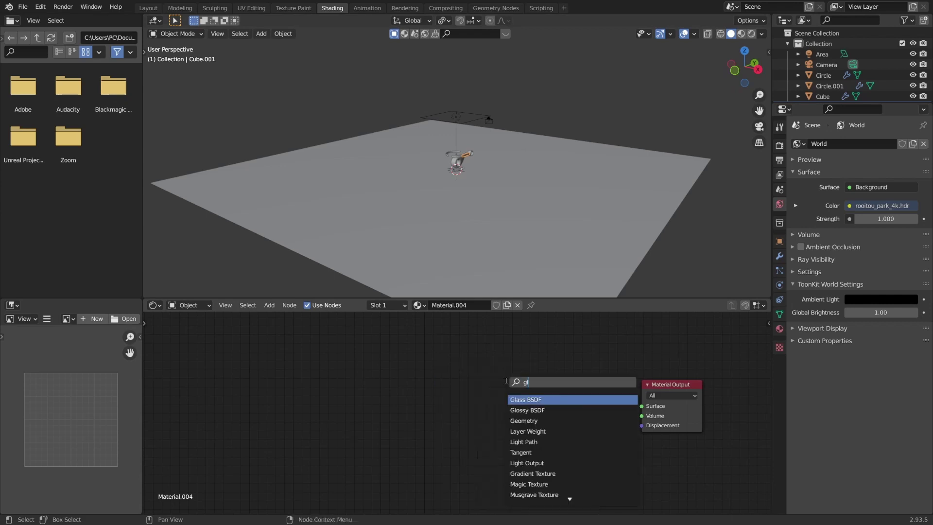
left_click(542, 397)
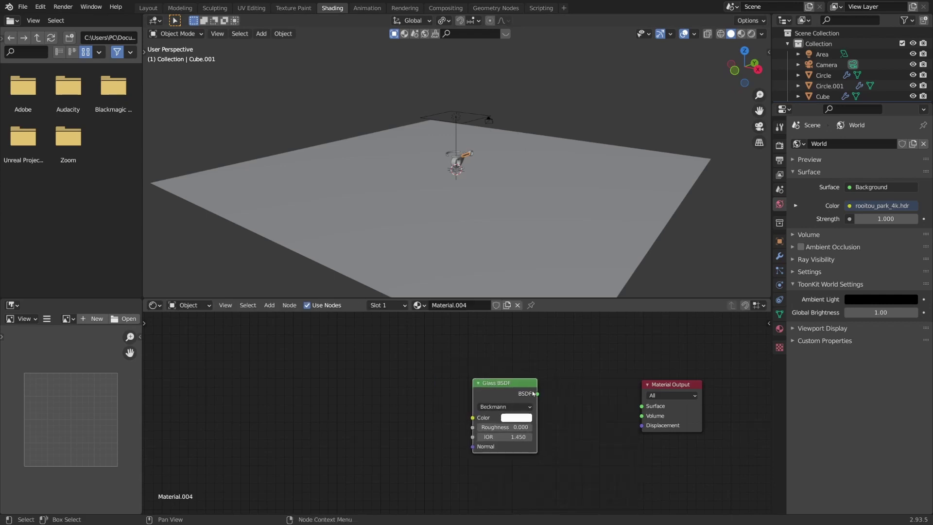
left_click_drag(538, 396, 642, 406)
Show the scene in Rendered shading and set the Glass BSDF's Roughness to 0.4.
left_click(751, 34)
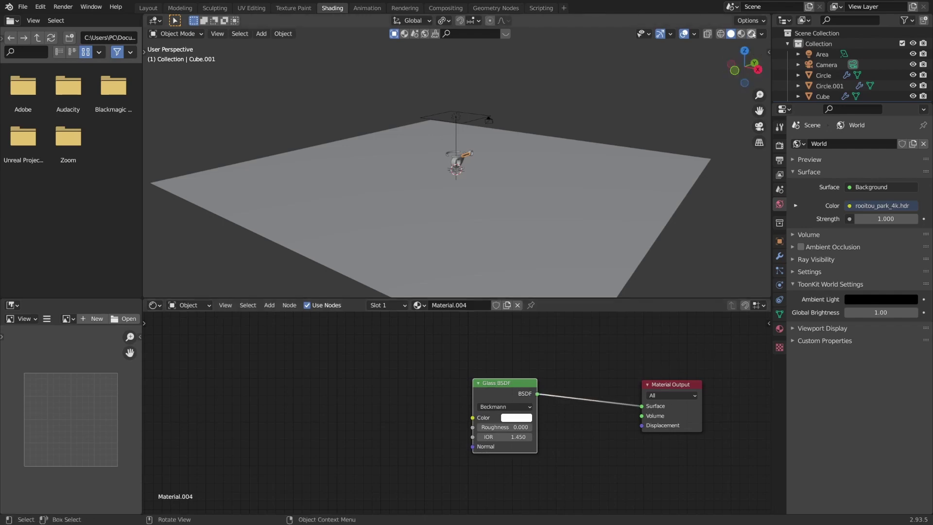
scroll(567, 170, "up", 5)
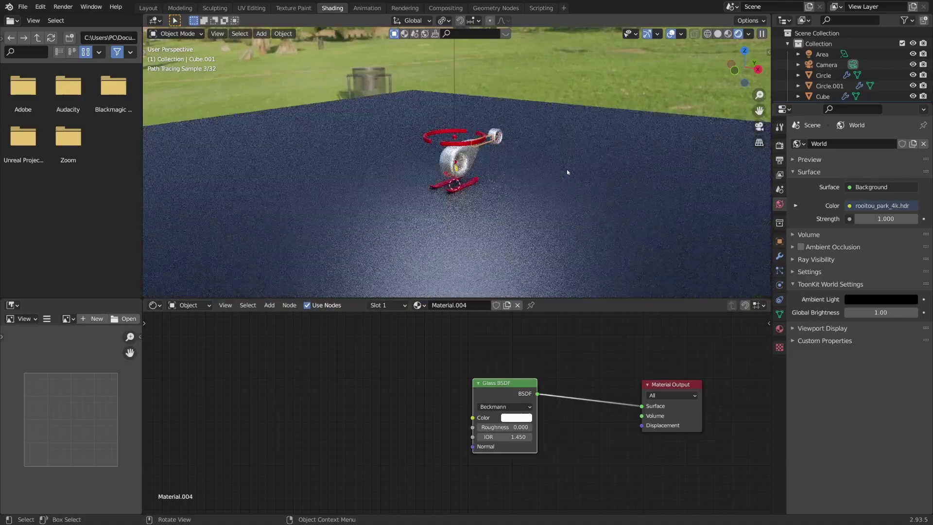
mouse_move(566, 169)
middle_mouse_down()
mouse_move(556, 183)
mouse_move(518, 189)
mouse_move(546, 194)
mouse_move(530, 180)
middle_mouse_up()
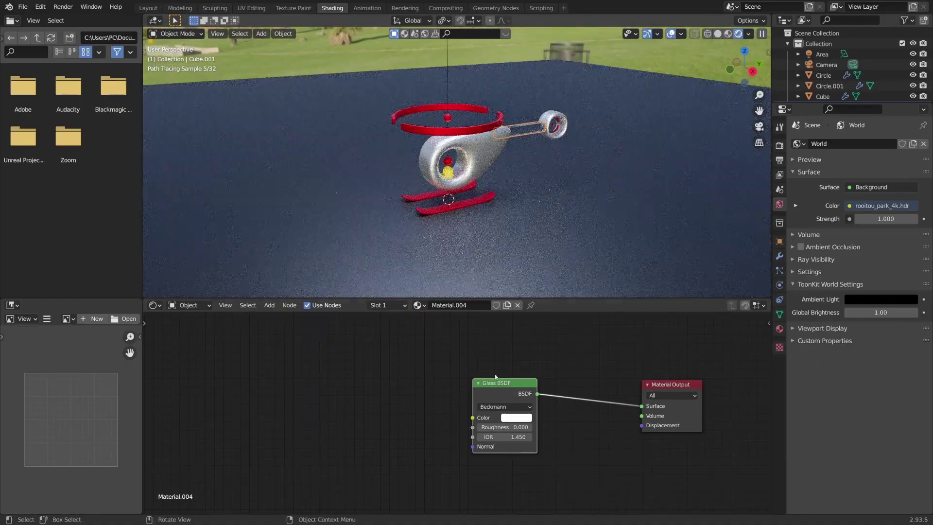
left_click_drag(486, 428, 492, 429)
left_click(491, 429)
type("0.4")
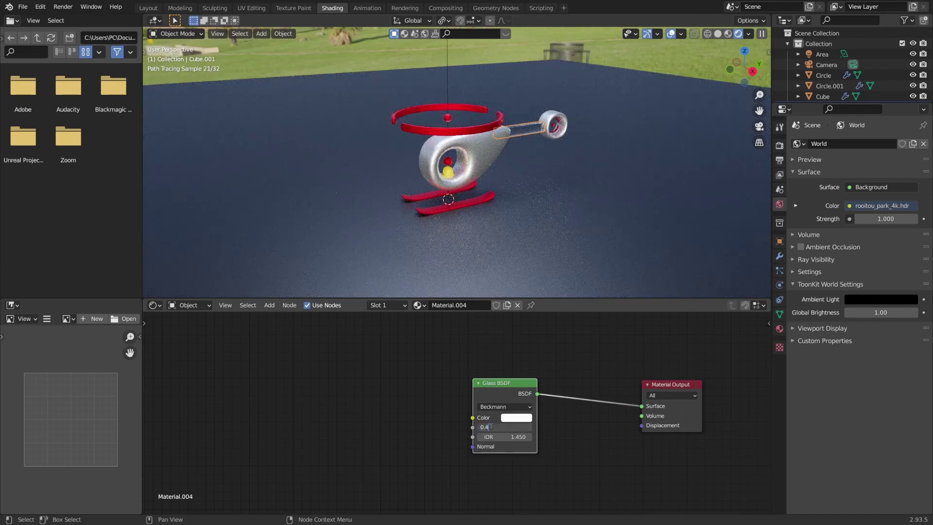
key("Return")
Apply the Subdivision modifier on the helicopter body.
left_click(533, 164)
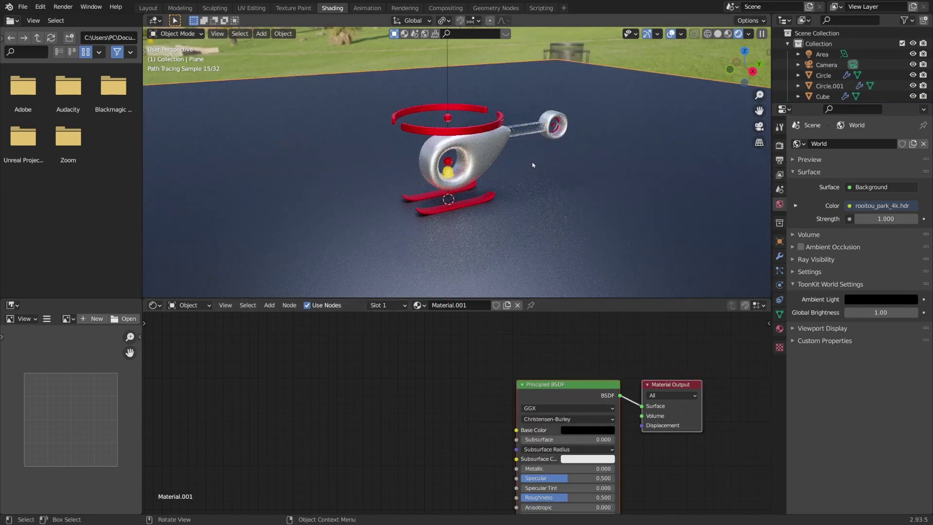
left_click(434, 167)
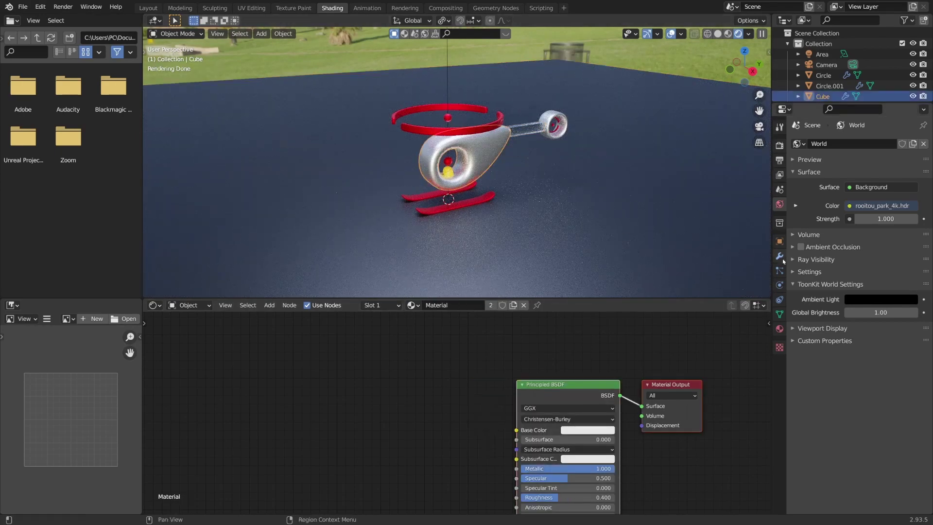
left_click(779, 256)
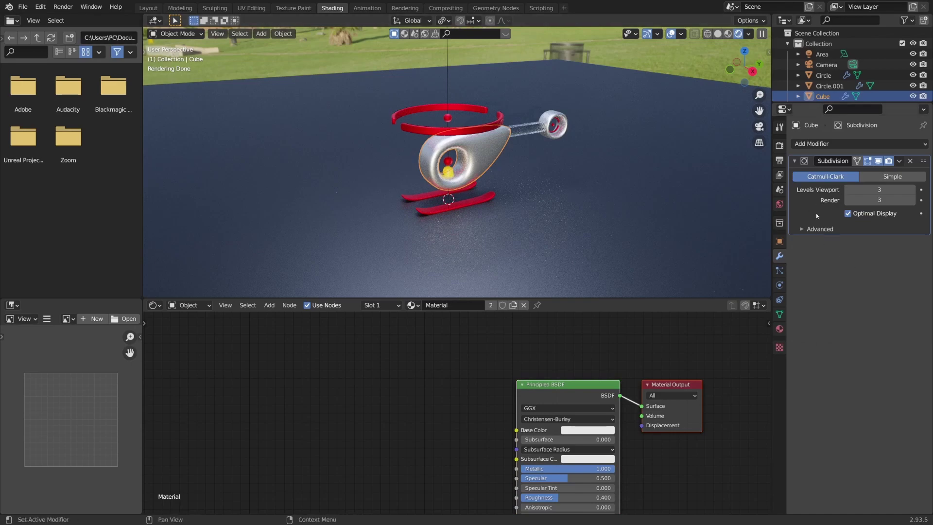
key("ctrl+a")
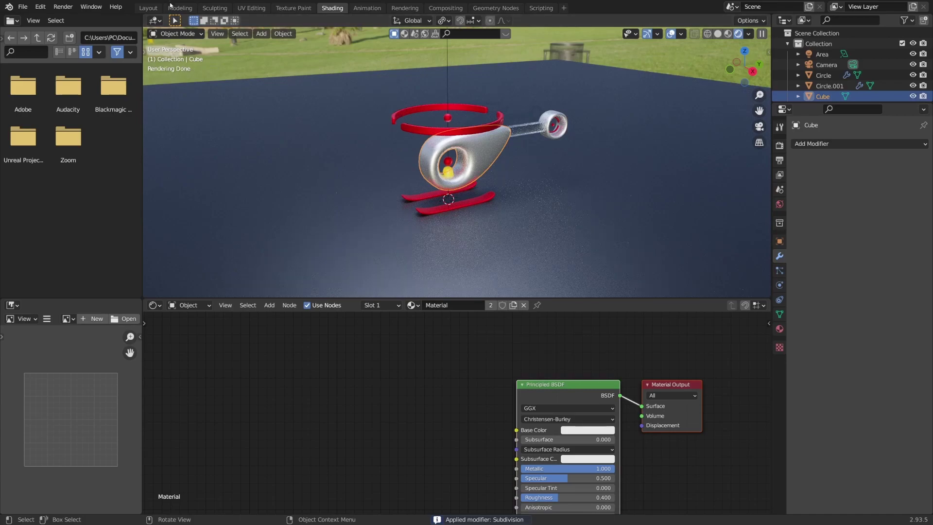
Open the helicopter body for mesh editing in the Layout workspace, in right orthographic view with Material Preview shading.
left_click(148, 8)
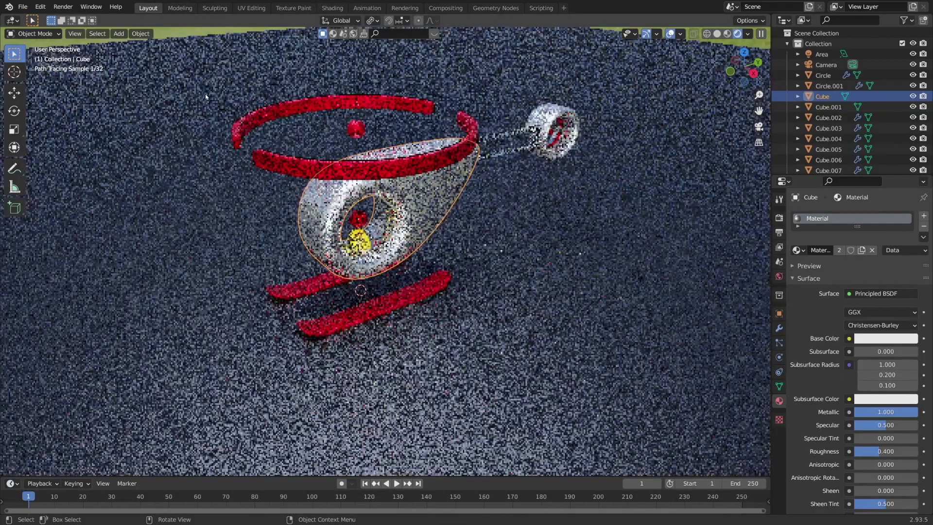
key("KP_3")
scroll(384, 219, "up", 3)
key("Tab")
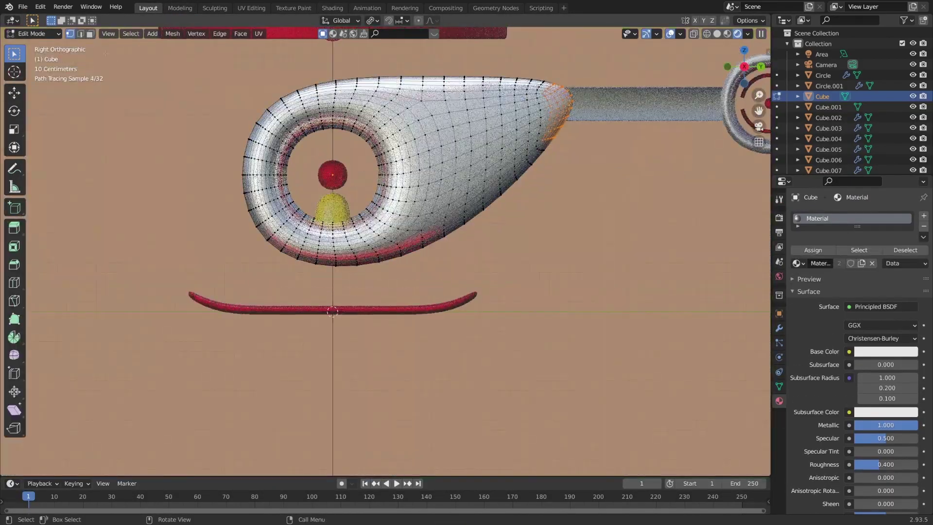
left_click_drag(759, 111, 835, 138)
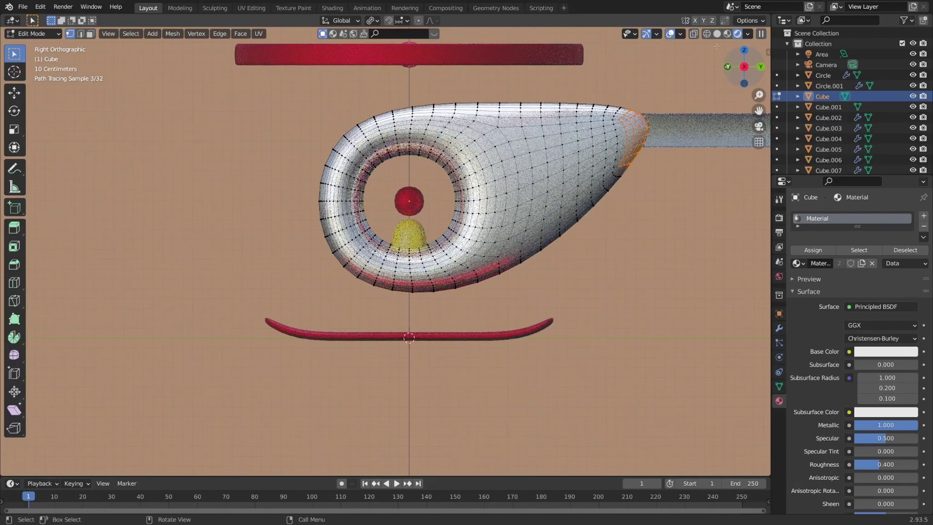
left_click(730, 34)
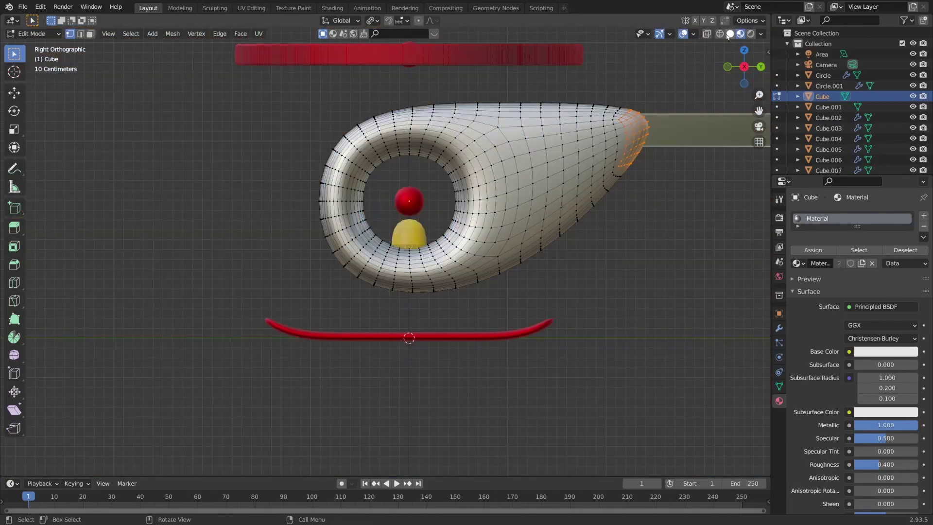
Assign red Material.002 in a new slot to two face loops, above and below the front of the body's cockpit opening.
left_click(88, 34)
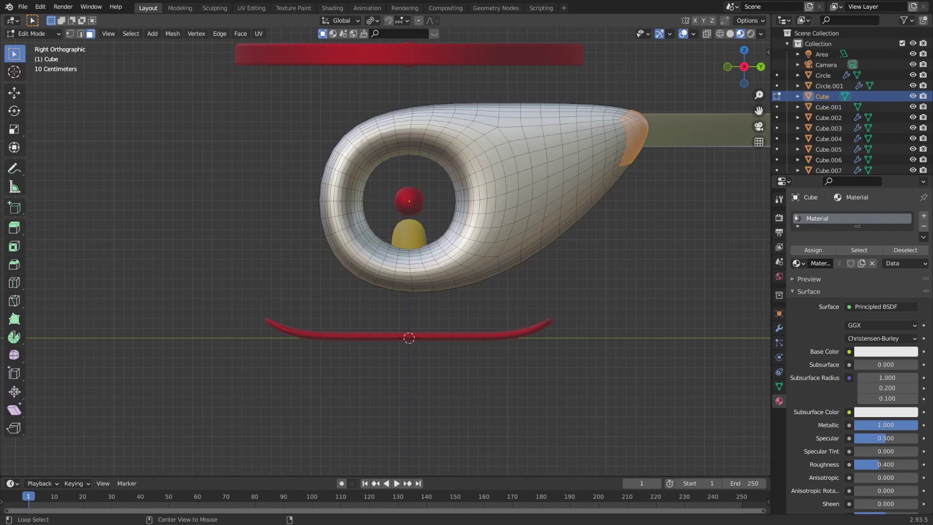
left_click(362, 143, "alt")
left_click(369, 131, "alt")
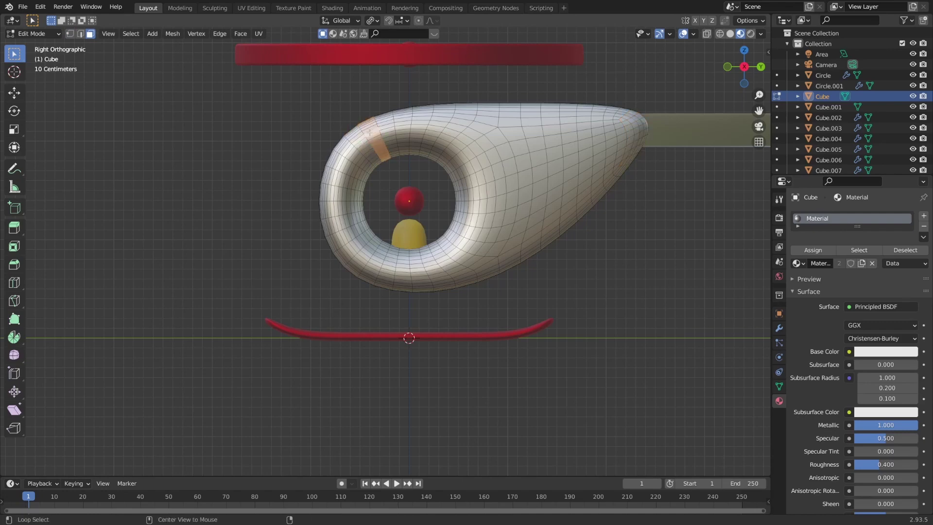
left_click(374, 263, "alt+shift")
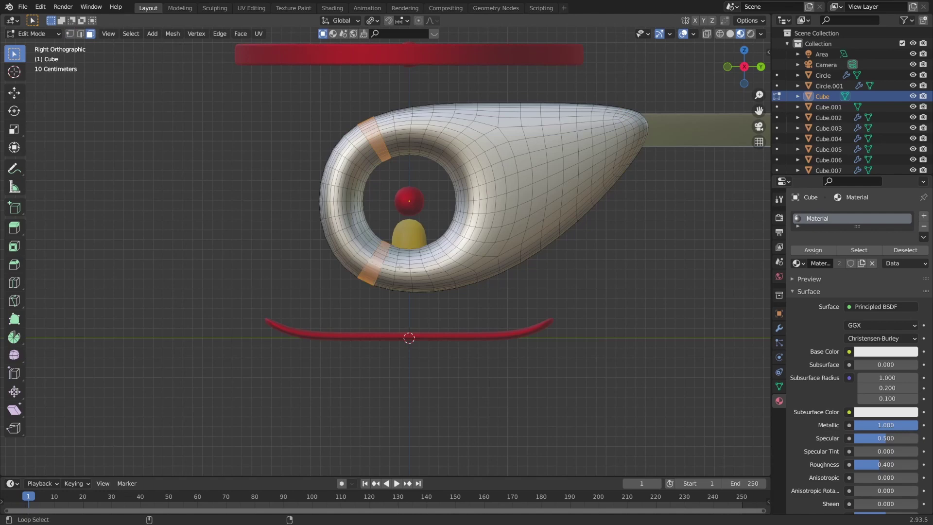
left_click(923, 216)
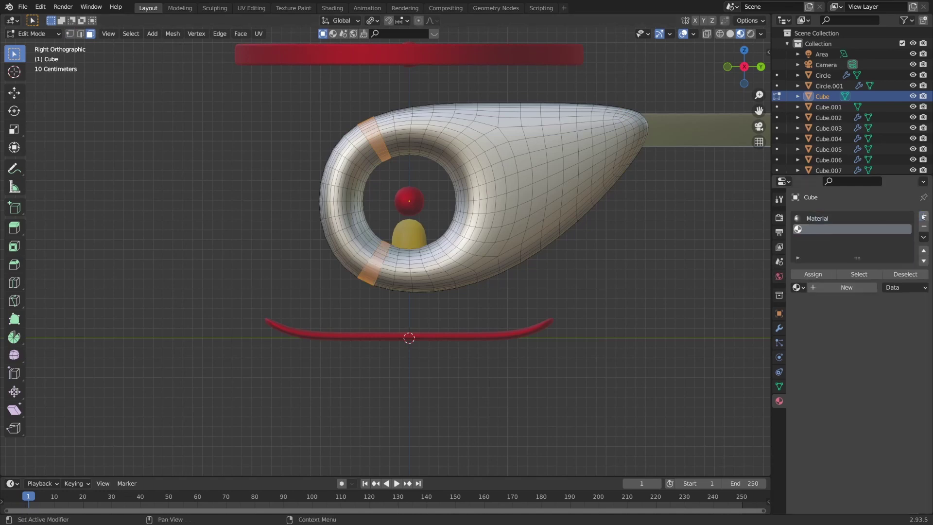
left_click(799, 287)
left_click(709, 324)
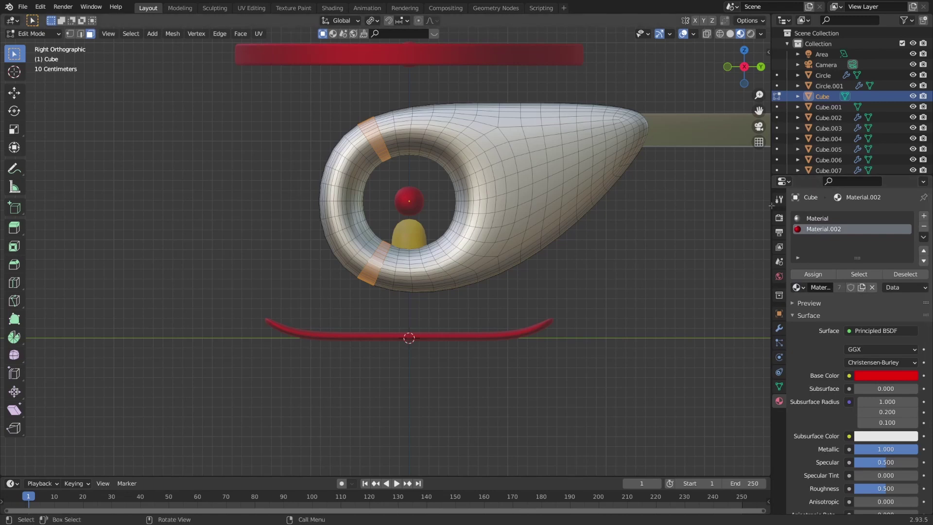
left_click(813, 274)
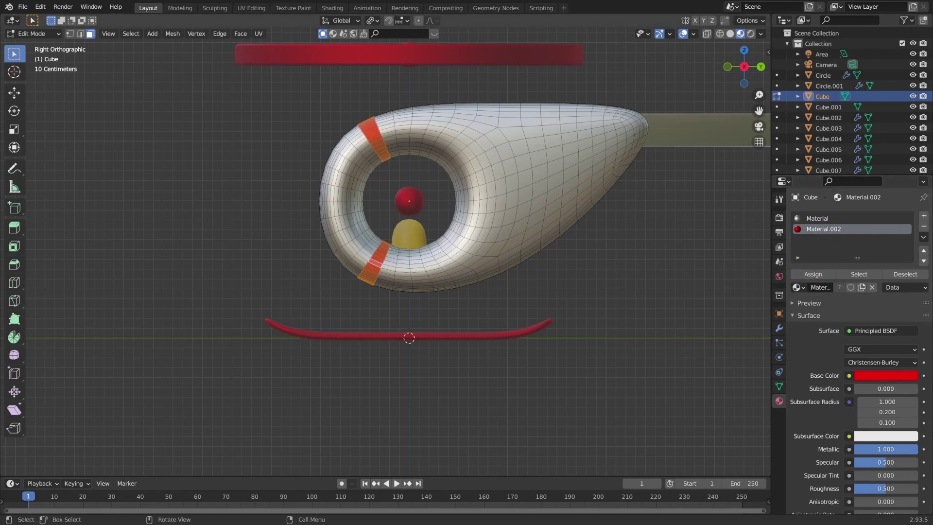
key("alt+a")
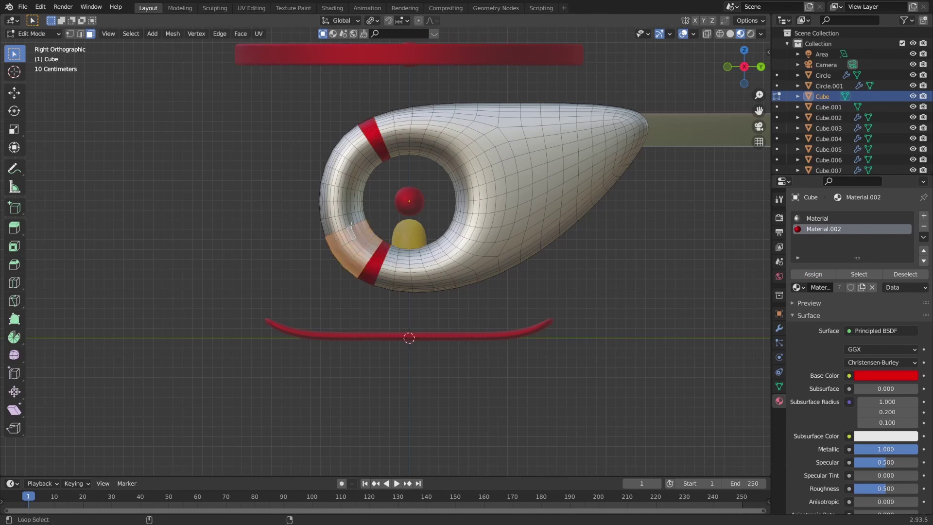
left_click(349, 215, "alt")
left_click(827, 218)
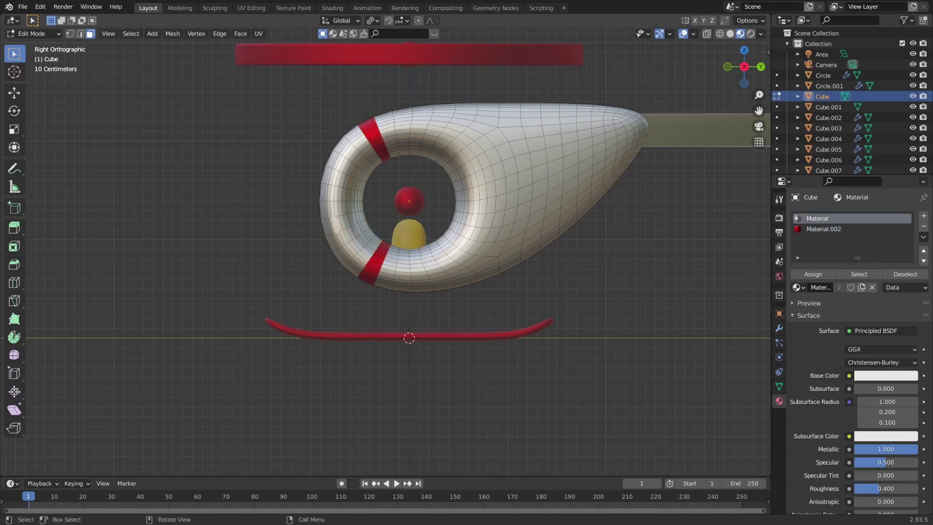
Assign glass Material.004 in a new slot to all face loops between the body's two red bands, and return to Object Mode.
left_click(362, 260, "alt")
left_click(353, 237, "alt+shift")
left_click(351, 228, "alt+shift")
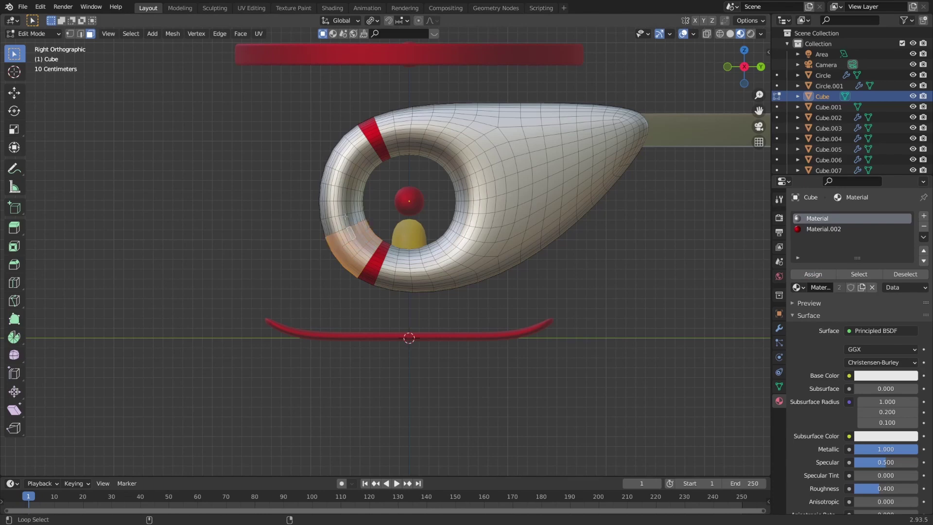
left_click(347, 219, "alt+shift")
left_click(344, 208, "alt+shift")
left_click(343, 195, "alt+shift")
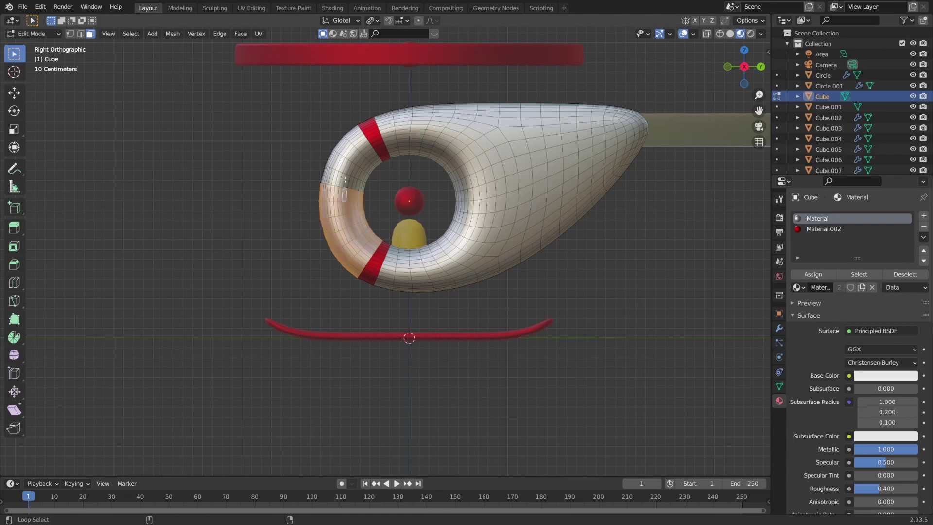
left_click(345, 184, "alt+shift")
left_click(348, 171, "alt+shift")
left_click(353, 159, "alt+shift")
left_click(357, 152, "alt+shift")
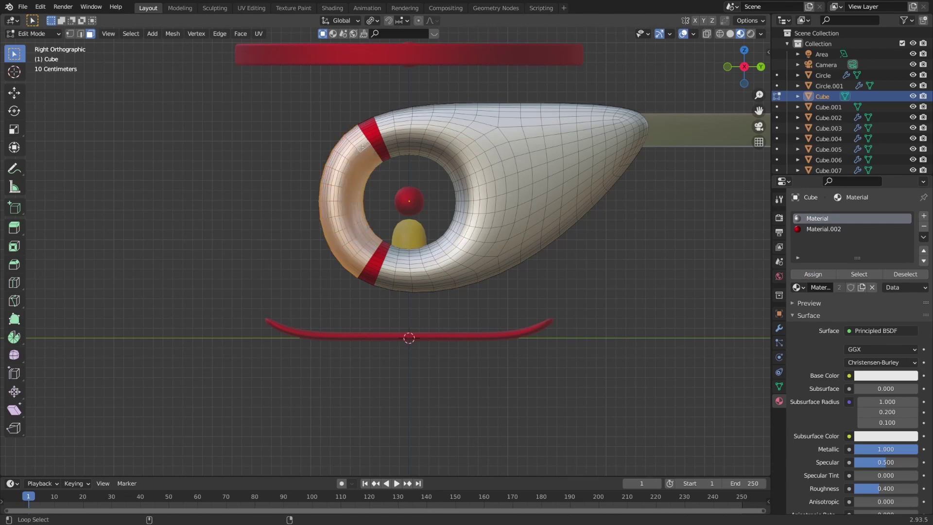
left_click(923, 216)
left_click(797, 287)
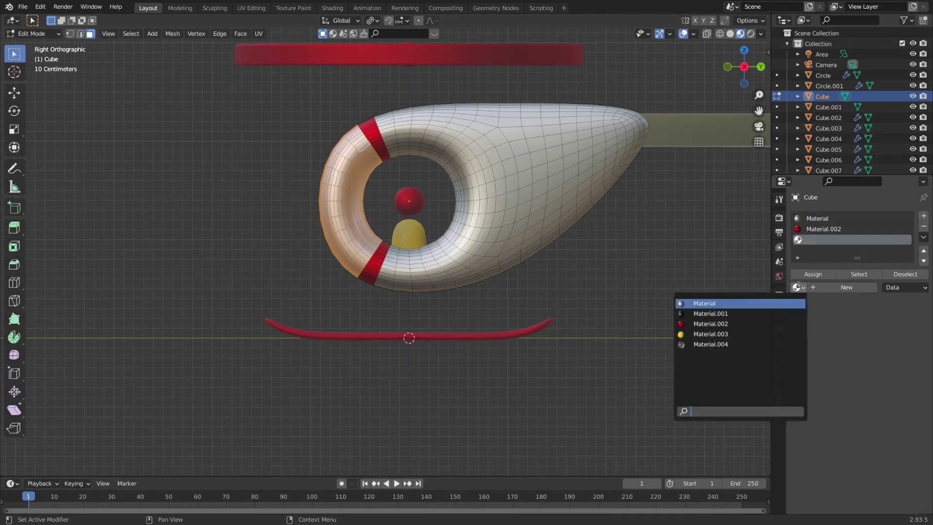
left_click(695, 344)
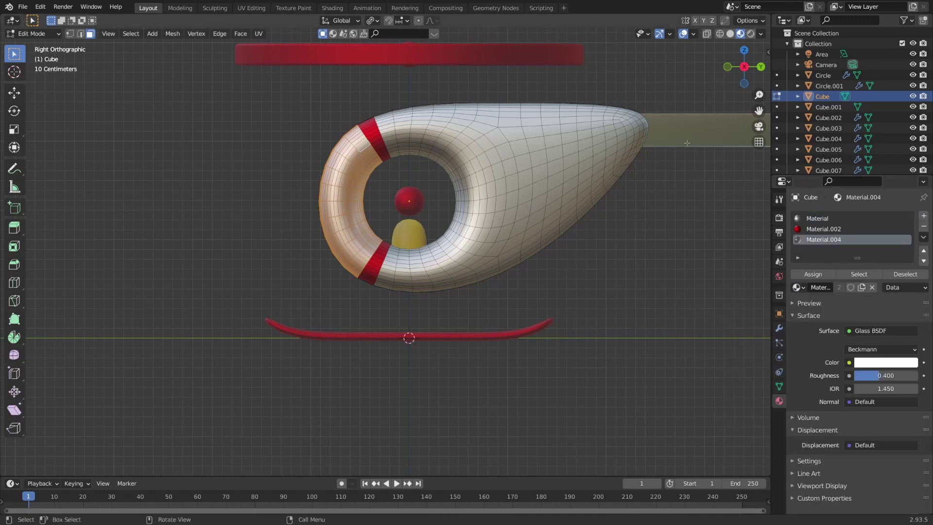
scroll(738, 260, "down", 3)
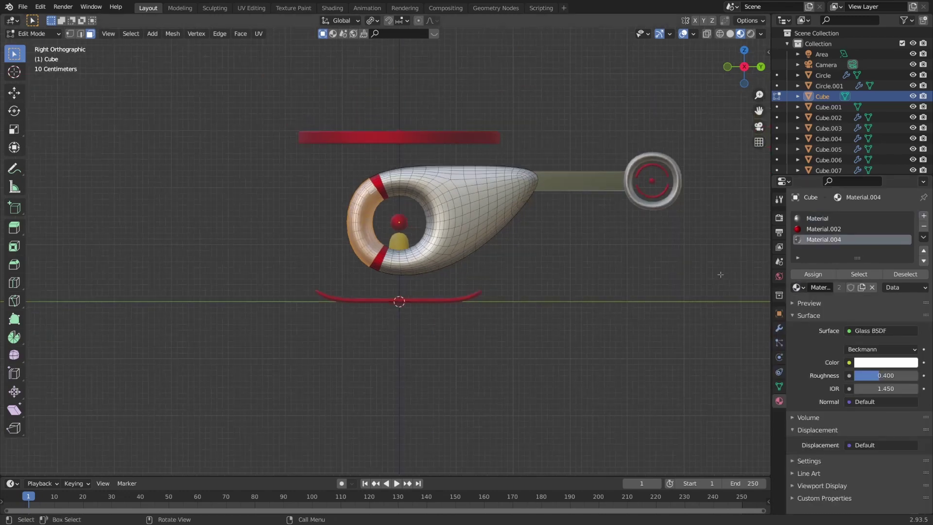
left_click(813, 274)
key("Tab")
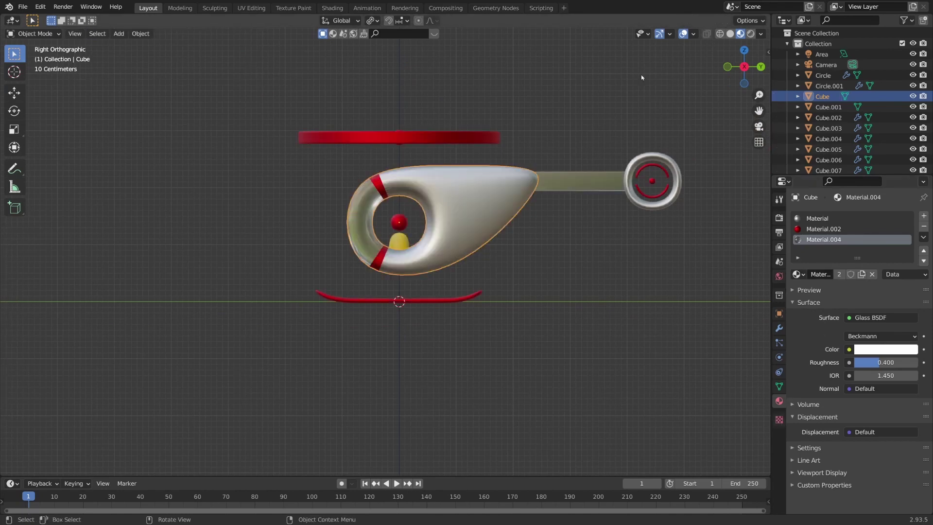
Preview the helicopter scene through the camera in Rendered shading.
key("KP_0")
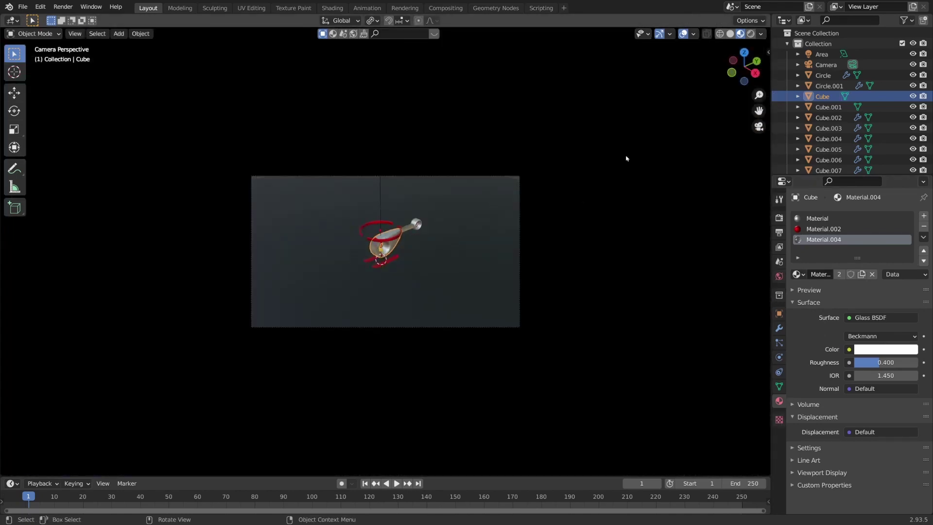
left_click(751, 33)
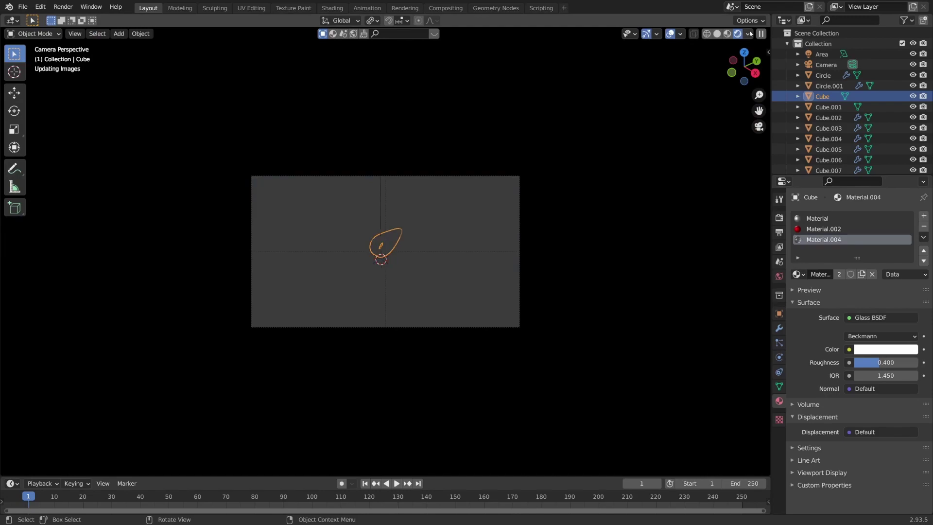
scroll(531, 150, "up", 3)
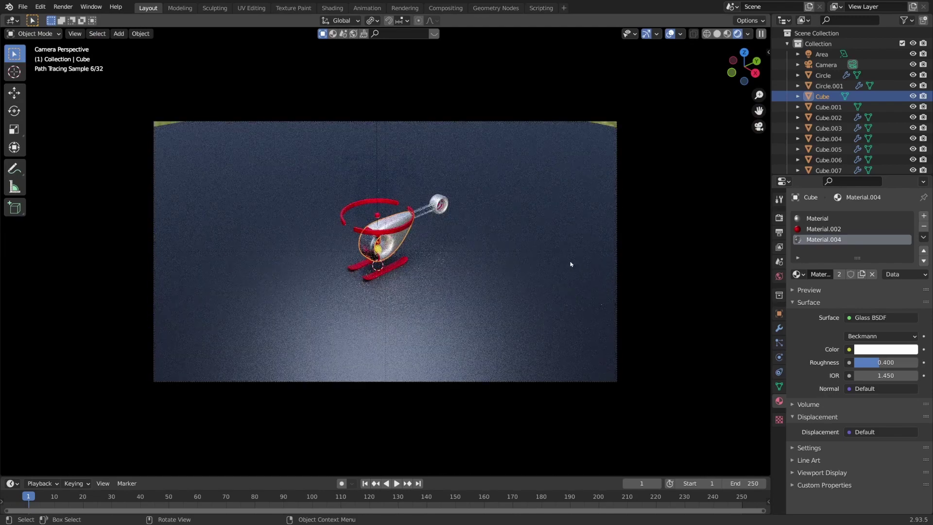
left_click(571, 264)
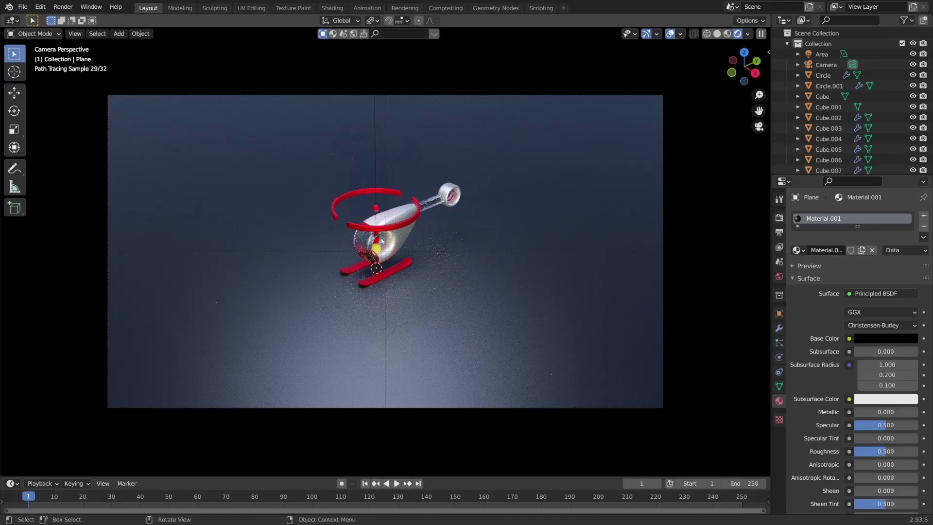
In solid right orthographic view, parent the skids, tail boom, tail ring, tail rotor, hubs, cockpit figure and main rotor to the helicopter body as Object.
left_click(717, 33)
key("KP_3")
left_click(474, 223)
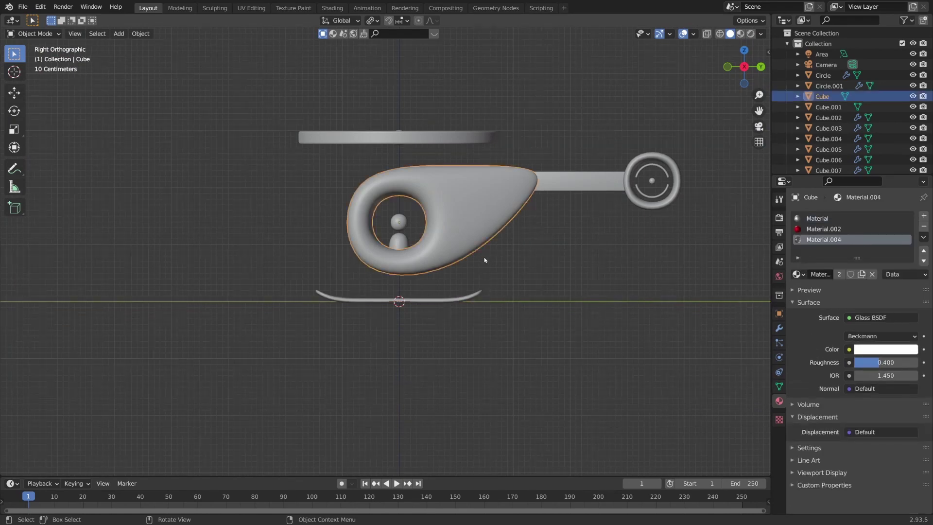
left_click(470, 297)
left_click(478, 221, "shift")
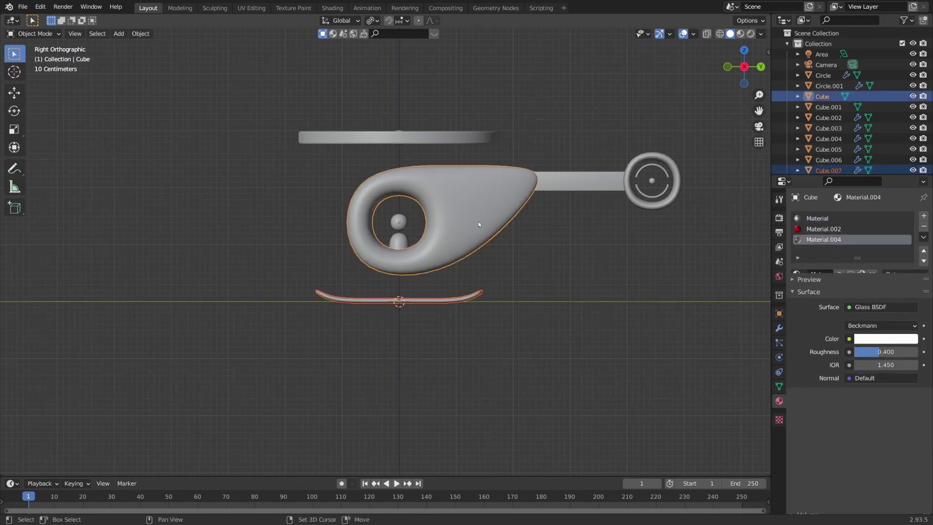
left_click(592, 182, "shift")
left_click(673, 192, "shift")
left_click(653, 192, "shift")
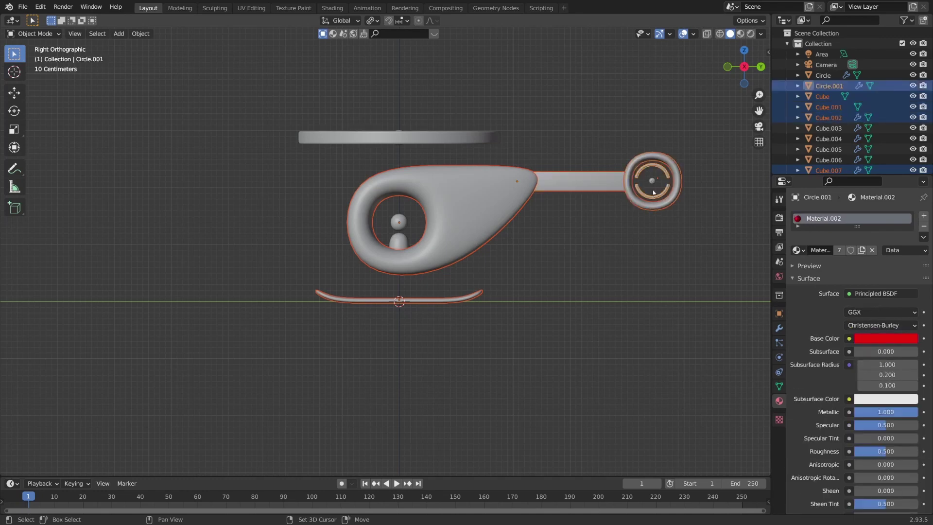
left_click(653, 182, "shift")
left_click(399, 242, "shift")
left_click(399, 222, "shift")
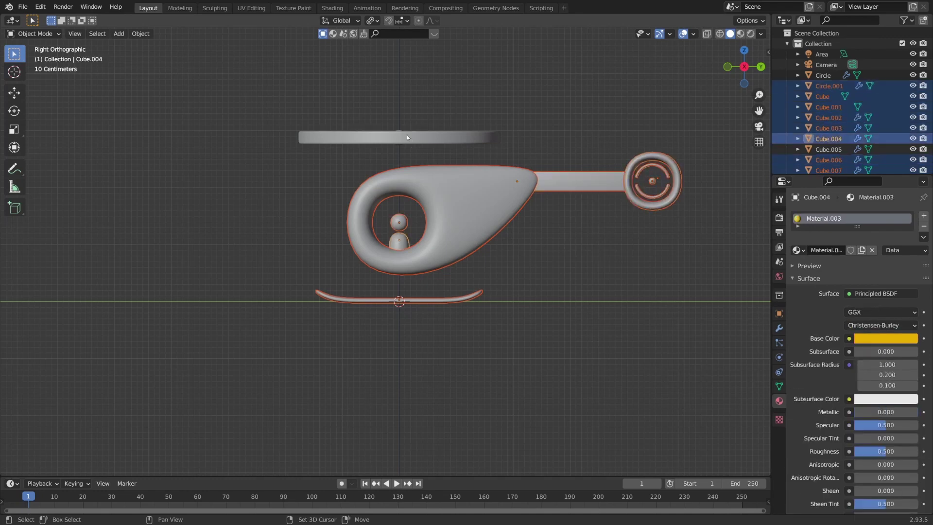
left_click(396, 132, "shift")
left_click(398, 135, "shift")
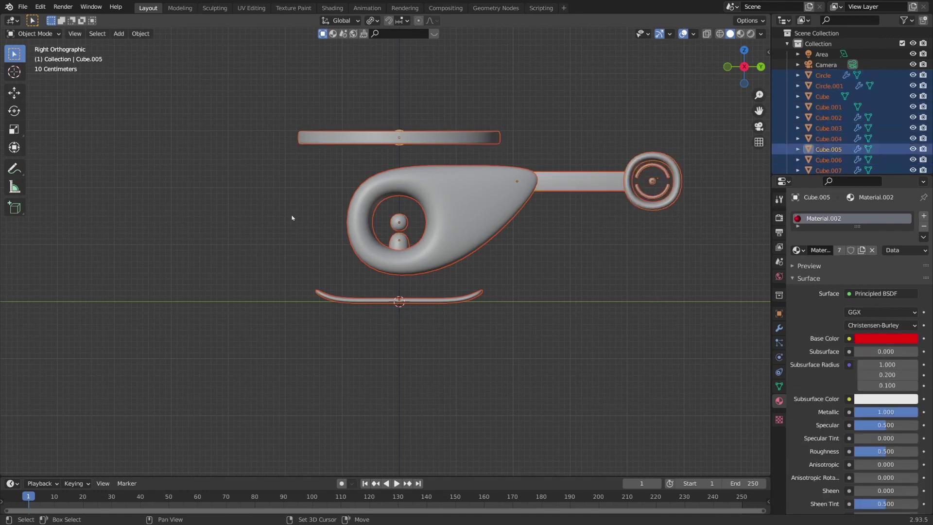
left_click(469, 219, "shift")
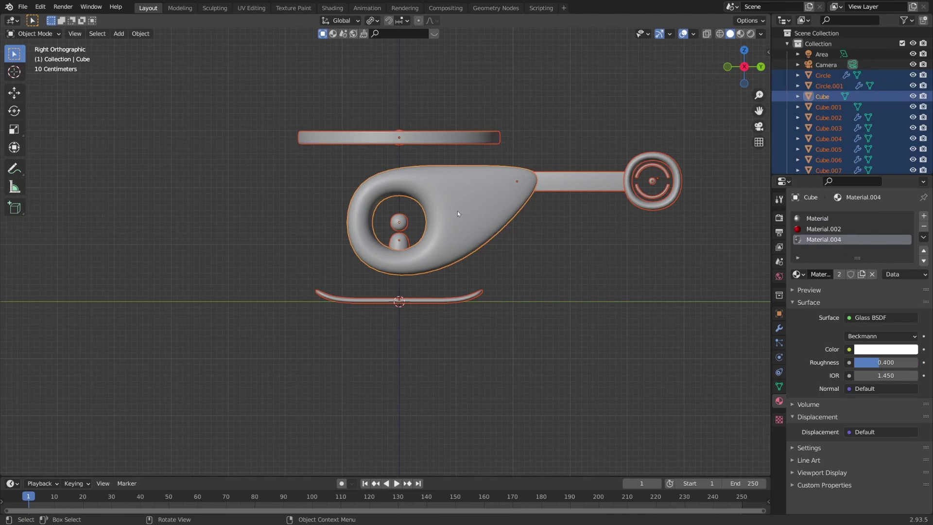
key("ctrl+p")
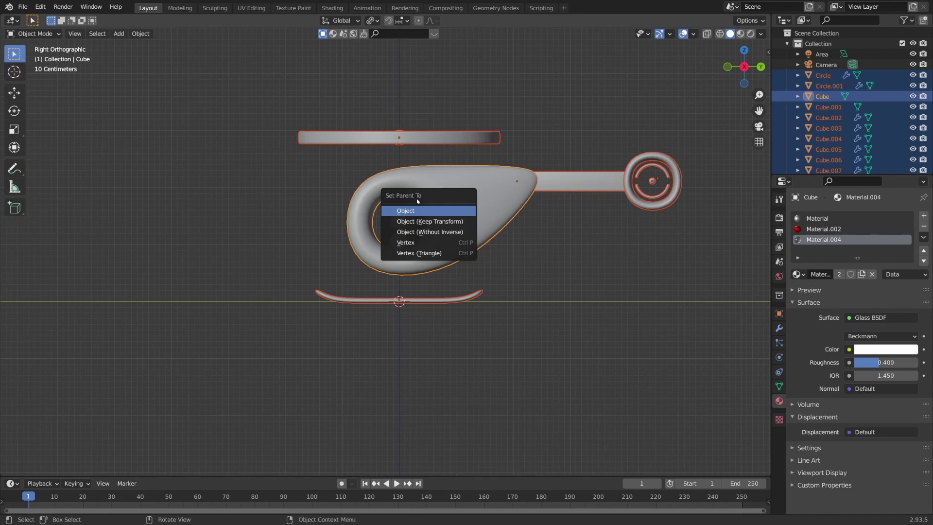
left_click(423, 215)
Try moving and rotating the helicopter body to test whether the parented parts follow it.
left_click(481, 233)
key("g")
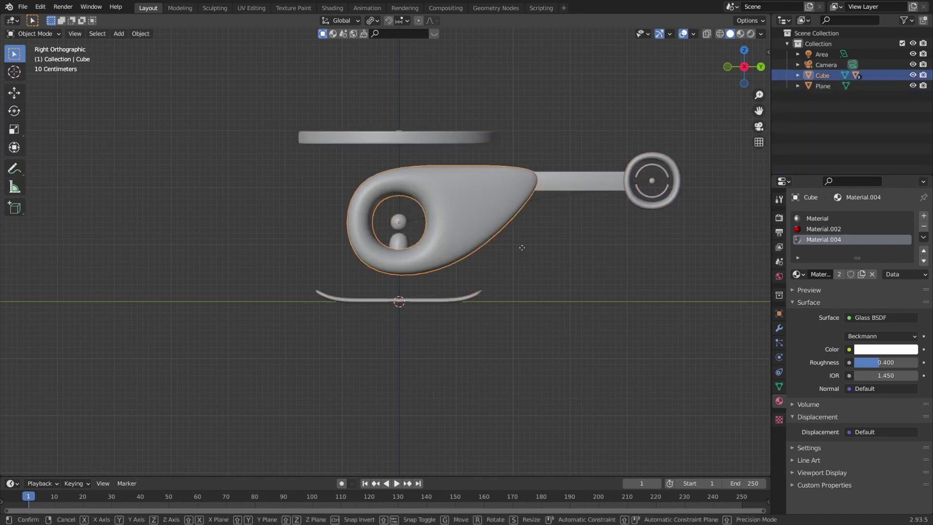
right_click(541, 232)
key("g")
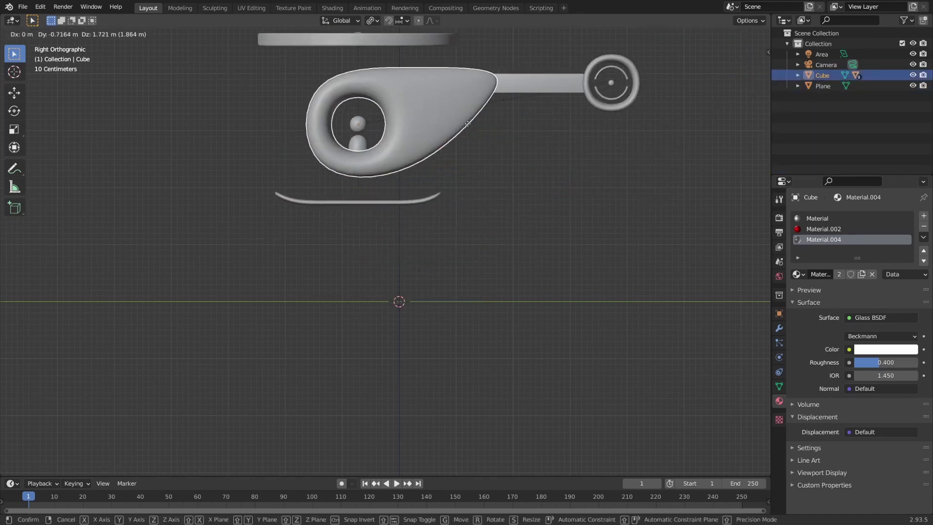
right_click(496, 136)
key("r")
right_click(385, 181)
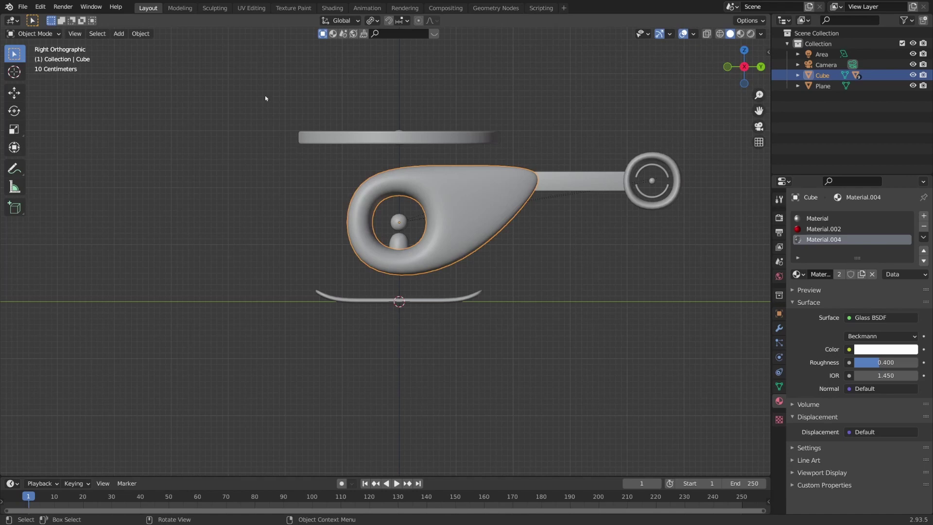
Switch to the Animation workspace and select the main rotor ring above the helicopter body.
left_click(367, 8)
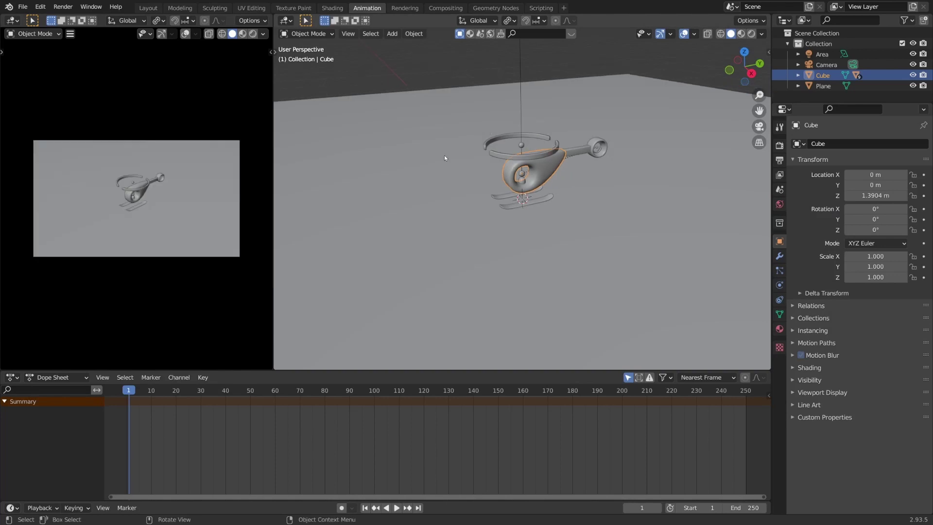
middle_click_drag(444, 156, 438, 311)
scroll(438, 311, "up", 6)
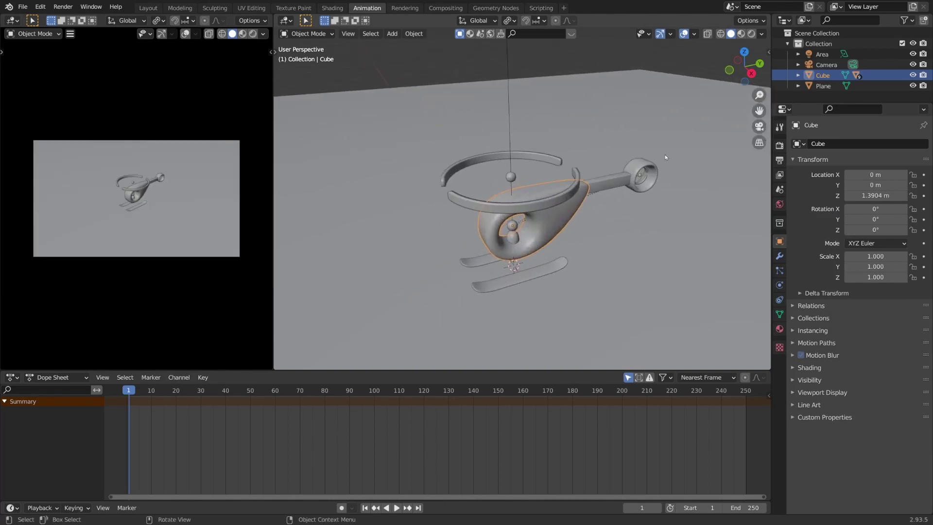
left_click(559, 197)
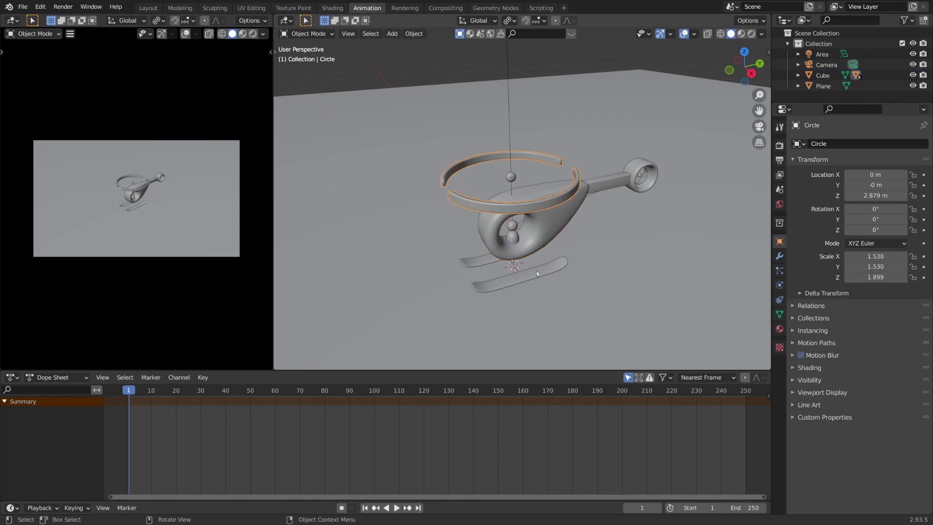
Try rotating the main rotor ring about the global Z axis.
key("r")
key("z")
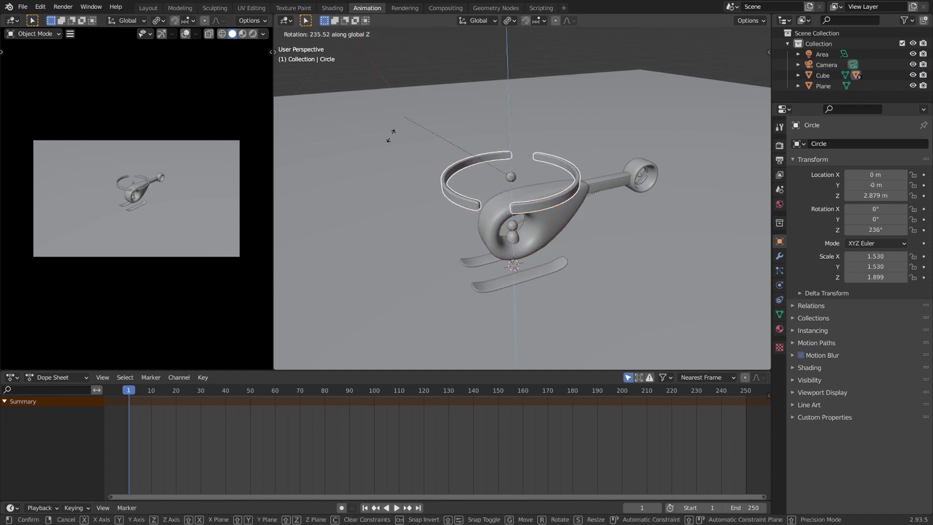
key("Escape")
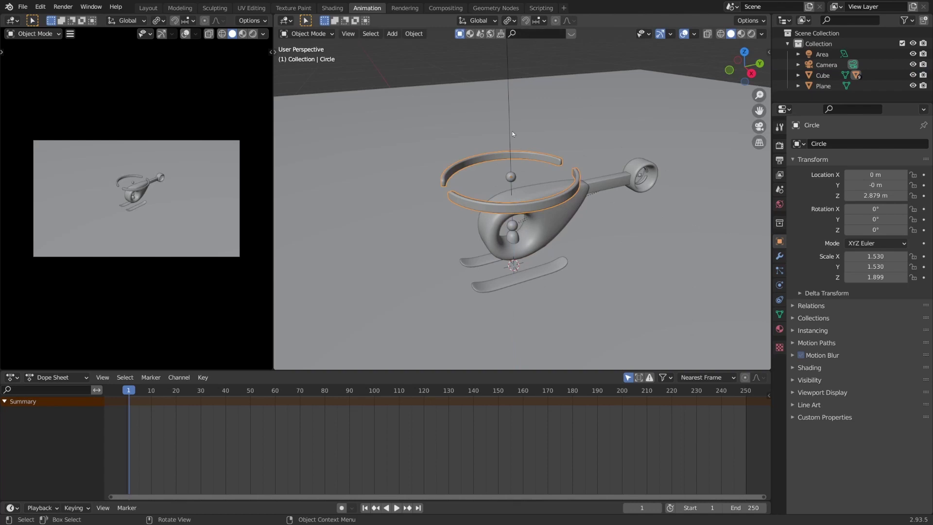
Insert a single keyframe for the main rotor ring's Z rotation of 0° at frame 1.
key("n")
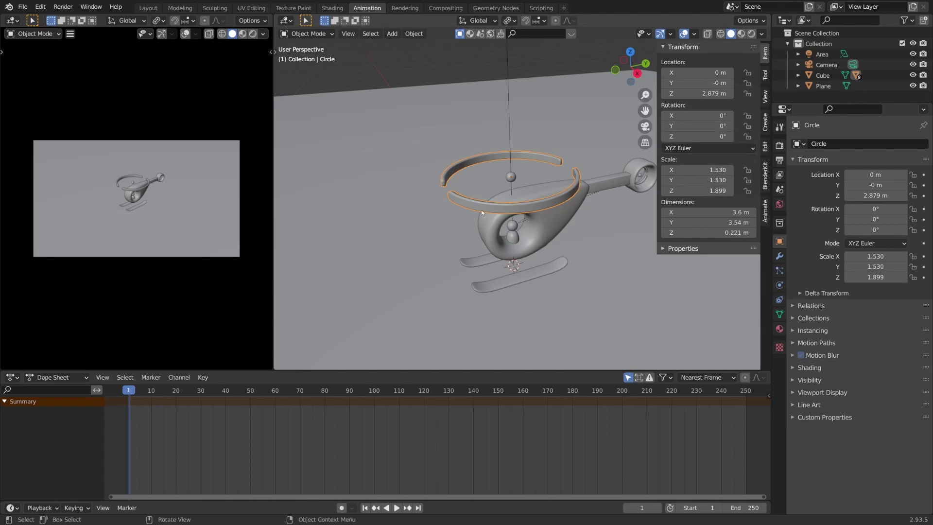
right_click(685, 137)
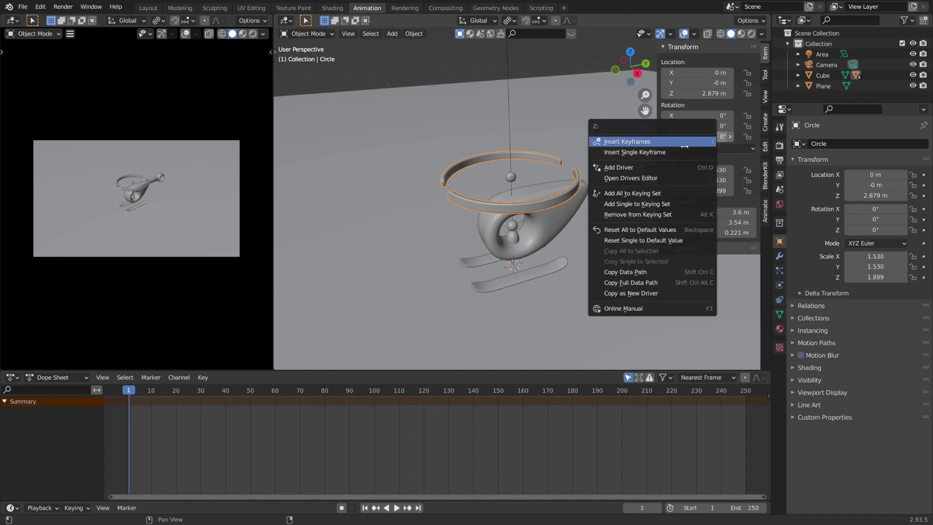
left_click(683, 152)
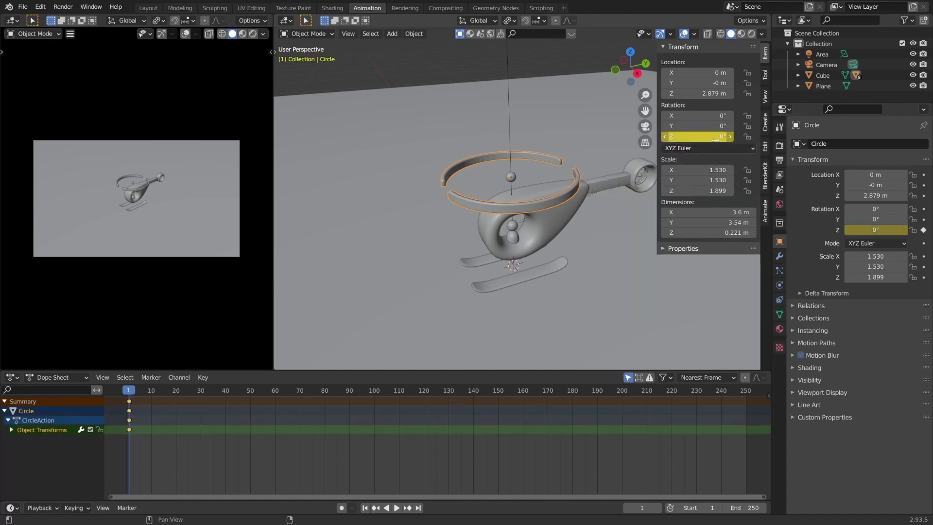
At frame 250, set the main rotor ring's Z rotation to 5000° and insert a single keyframe for it.
key("space")
left_click(743, 390)
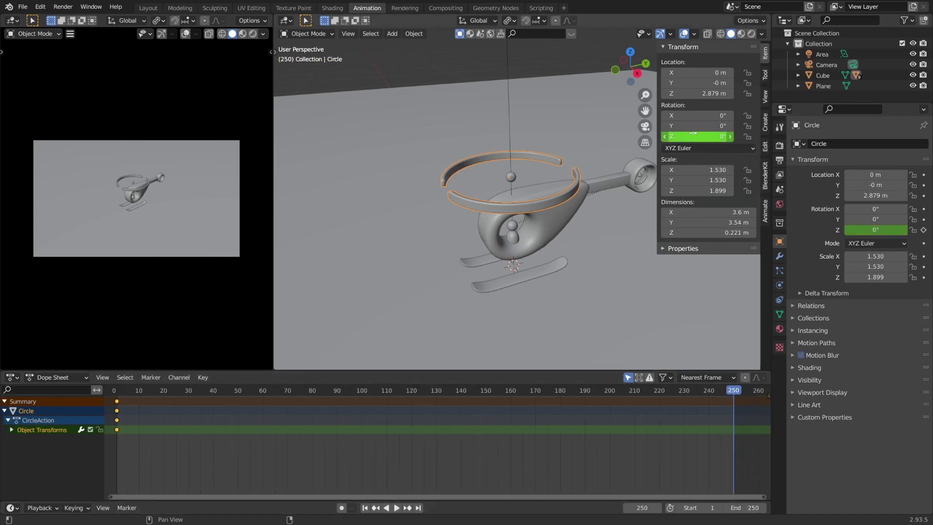
scroll(727, 385, "right", 1, "ctrl")
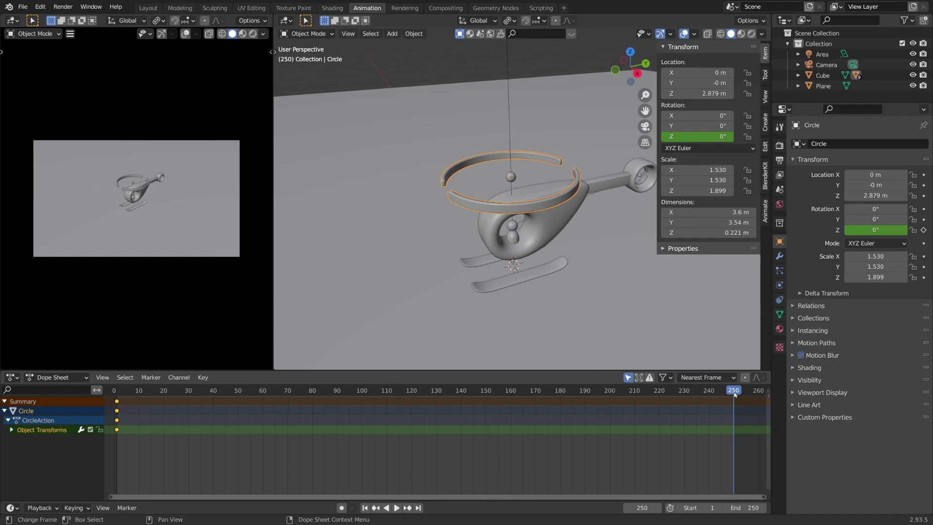
left_click(692, 137)
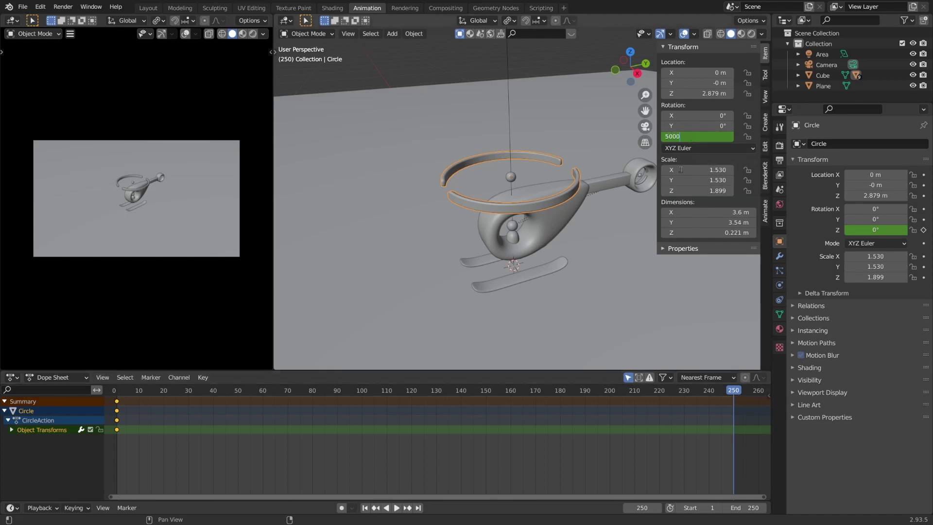
key("Return")
right_click(688, 134)
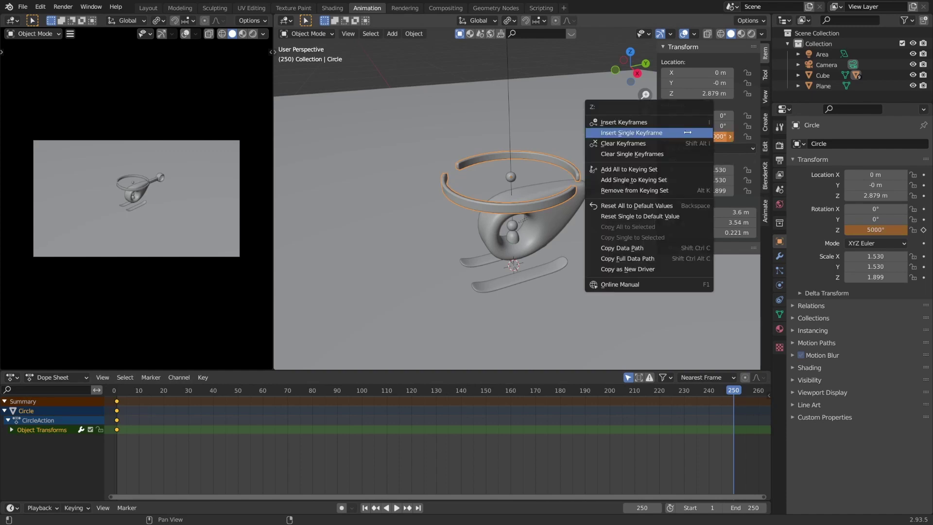
left_click(679, 133)
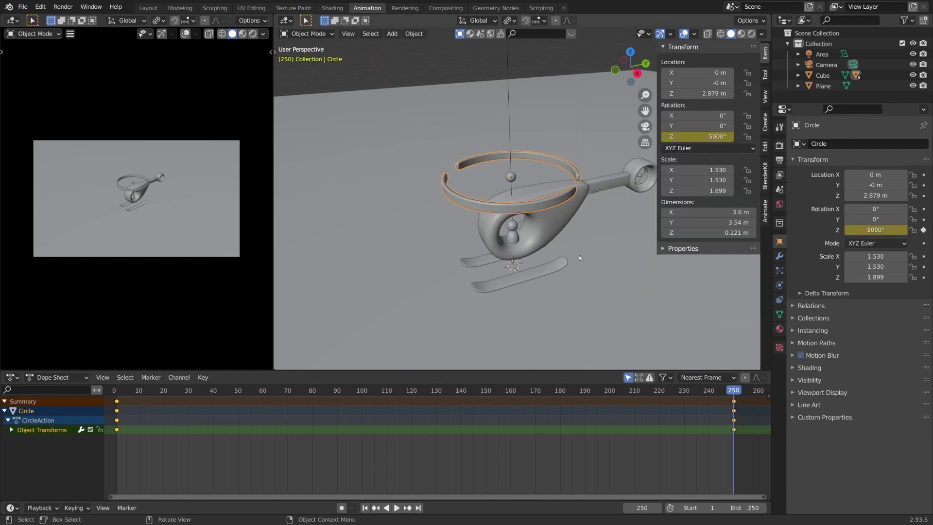
Play the rotor animation, checking the spin near its start and end, and stop playback.
key("space")
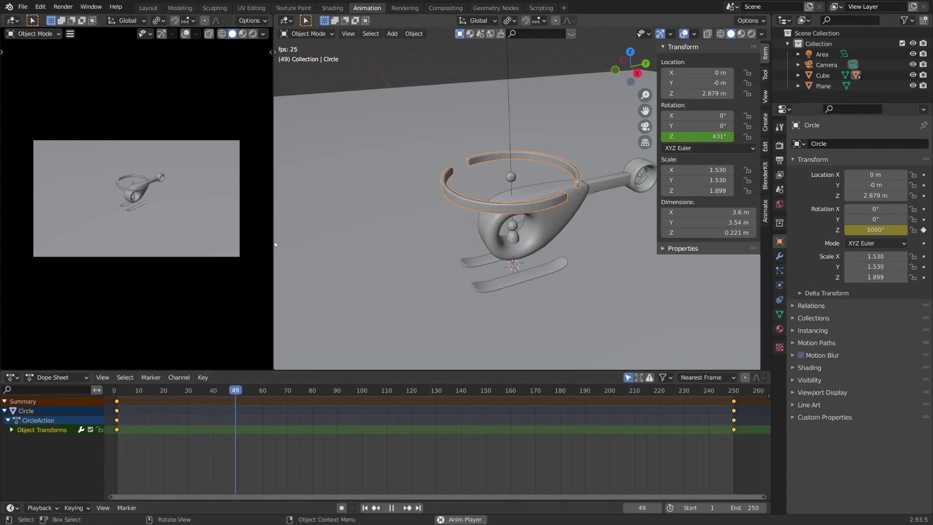
left_click(121, 396)
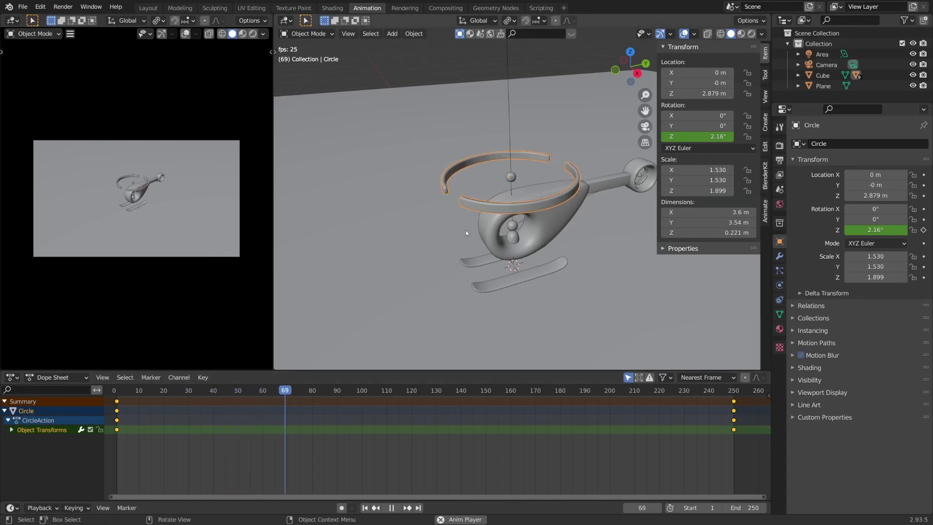
left_click(619, 396)
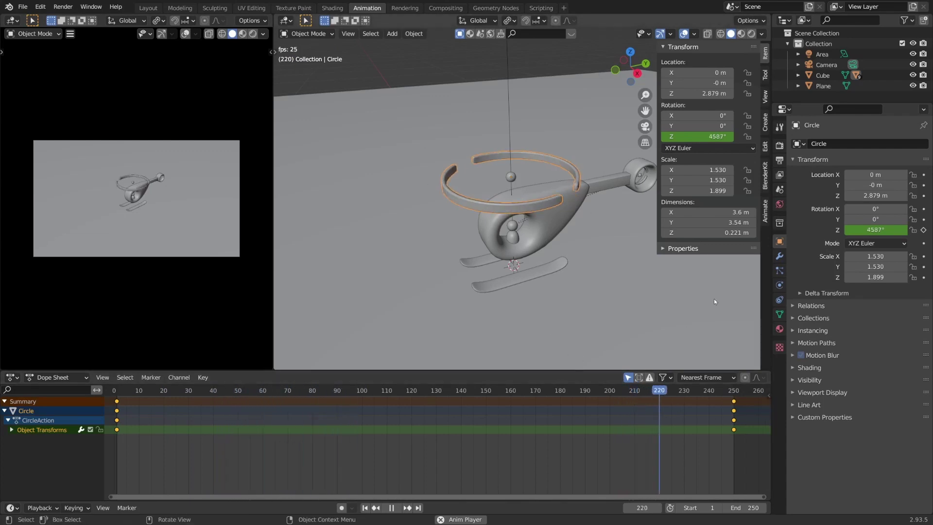
key("space")
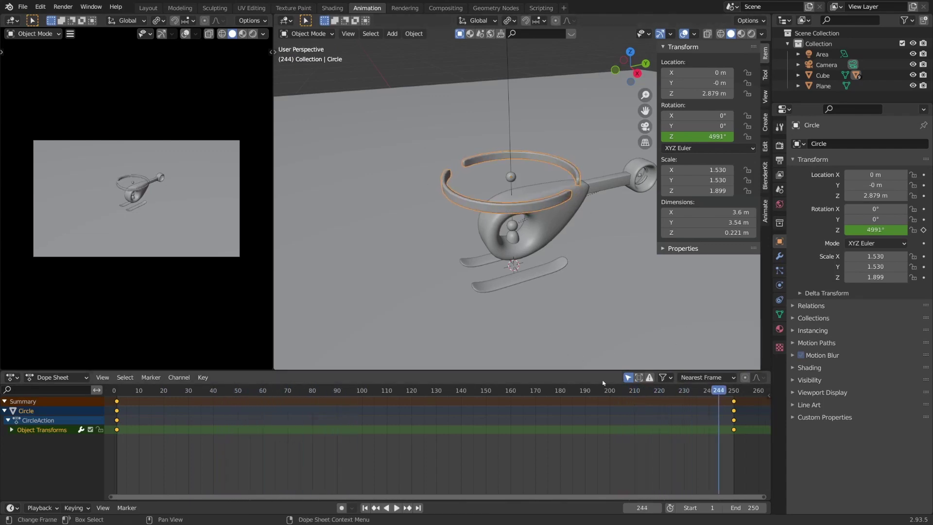
Change the camera viewport to a Graph Editor, fit the rotor's whole rotation curve in it, and check the animation near its start.
left_click(11, 20)
left_click(143, 73)
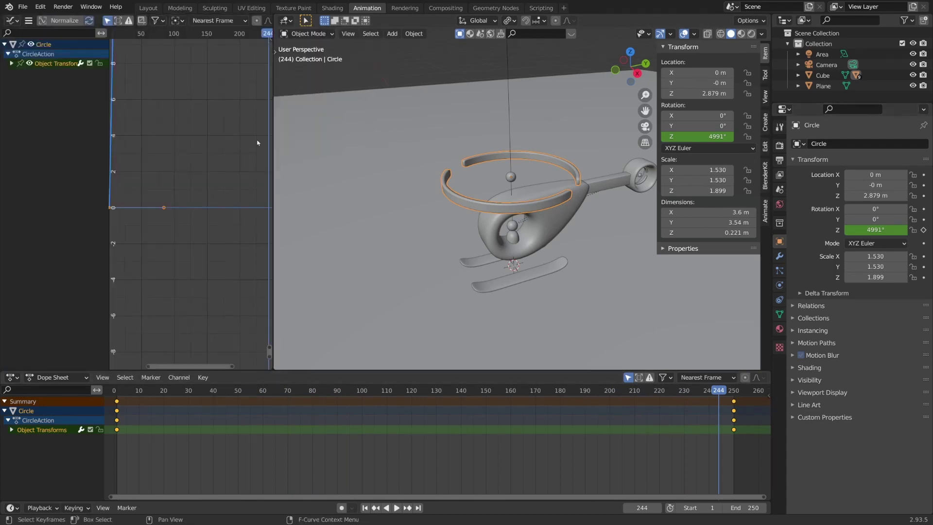
scroll(194, 185, "down", 2)
middle_click_drag(176, 138, 189, 210)
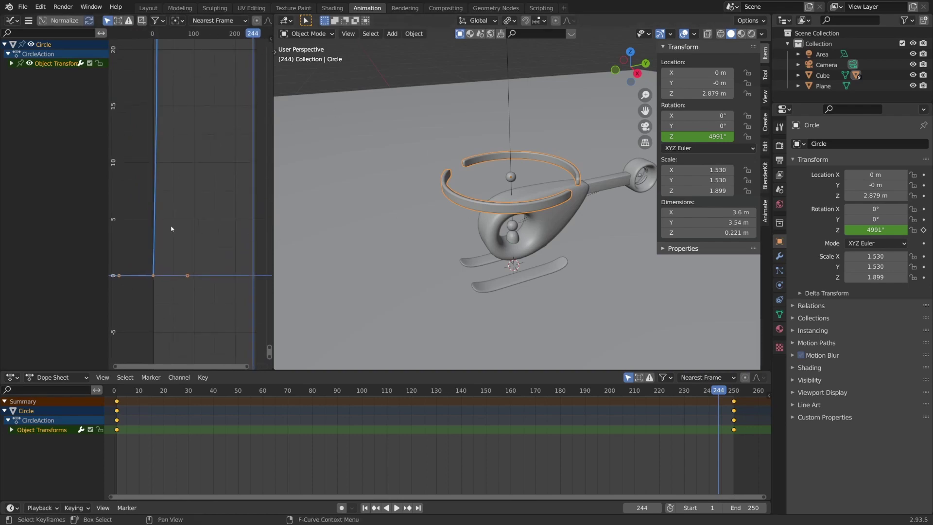
key("Home")
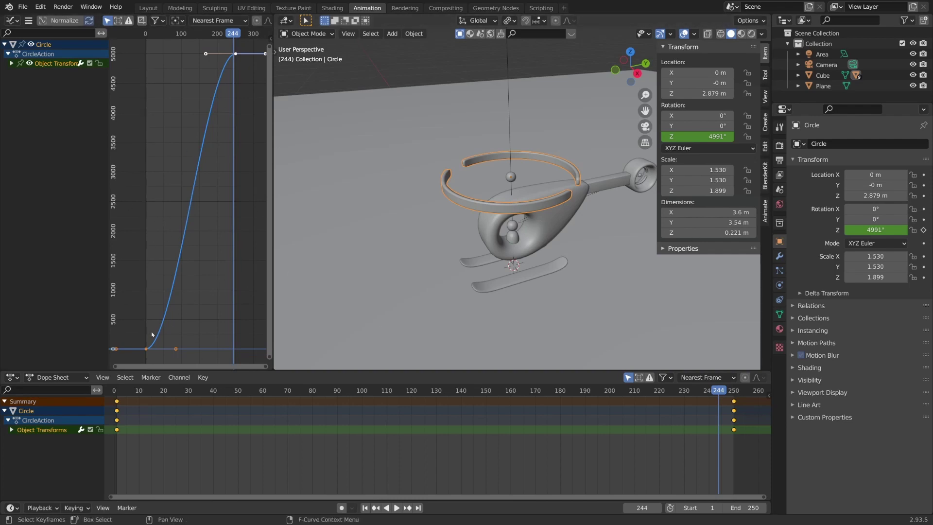
left_click(144, 37)
key("space")
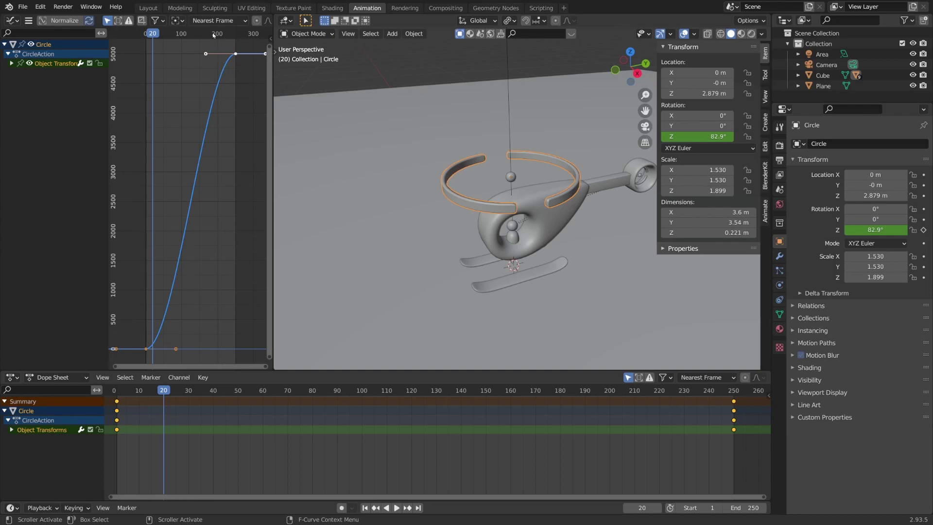
Rotate the incoming handle of the main rotor curve's frame 250 keyframe by about -79° and play the animation from near its start.
left_click_drag(214, 35, 236, 37)
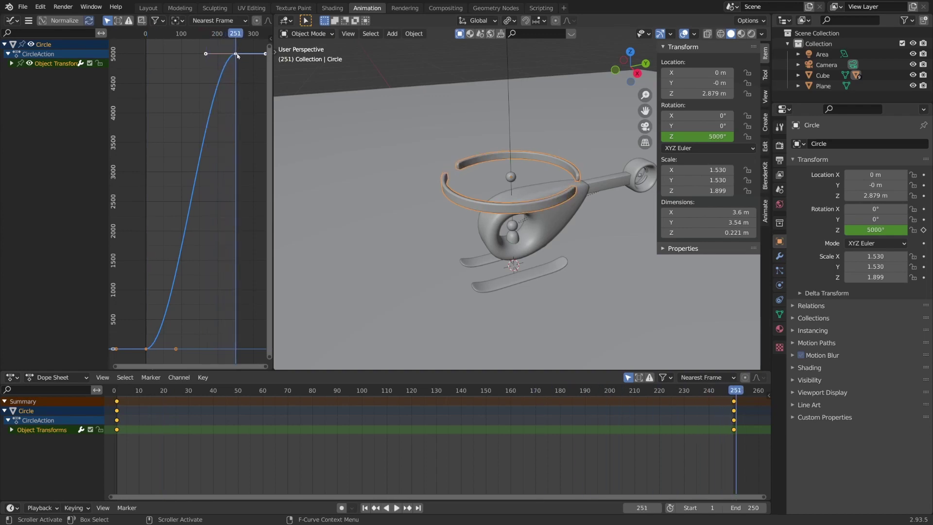
left_click(237, 56)
left_click(227, 49)
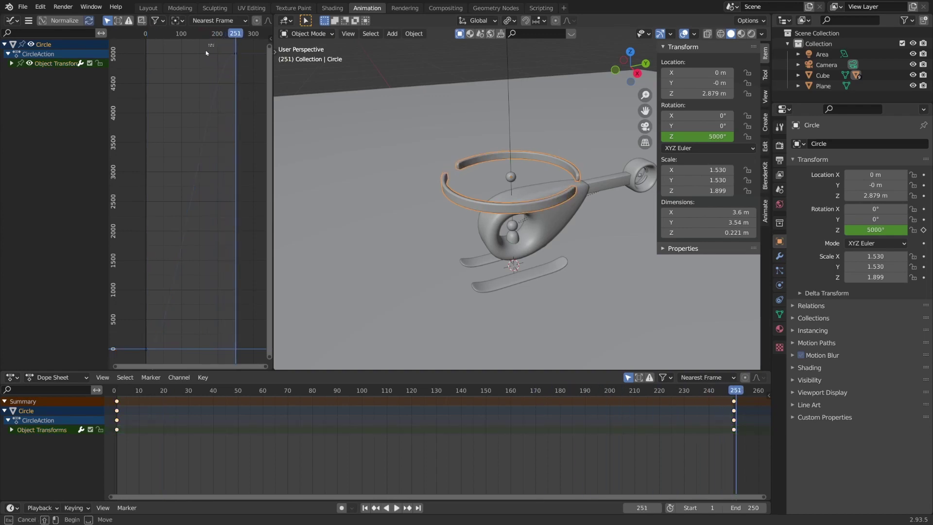
left_click(236, 55)
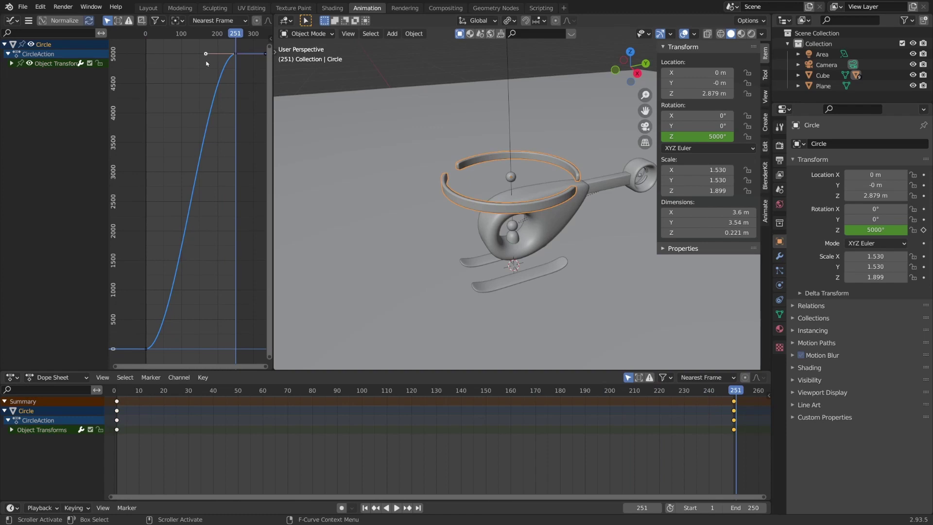
key("r")
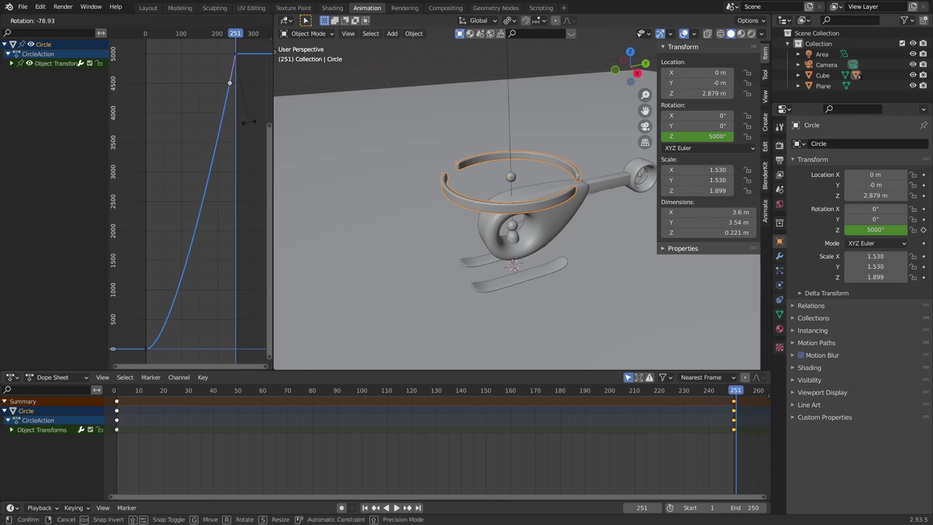
left_click(248, 122)
key("space")
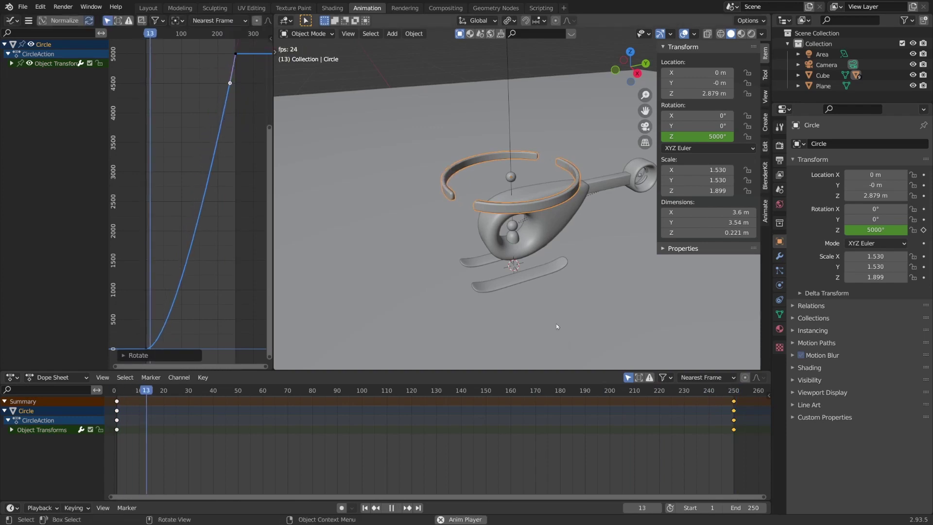
key("shift+Left")
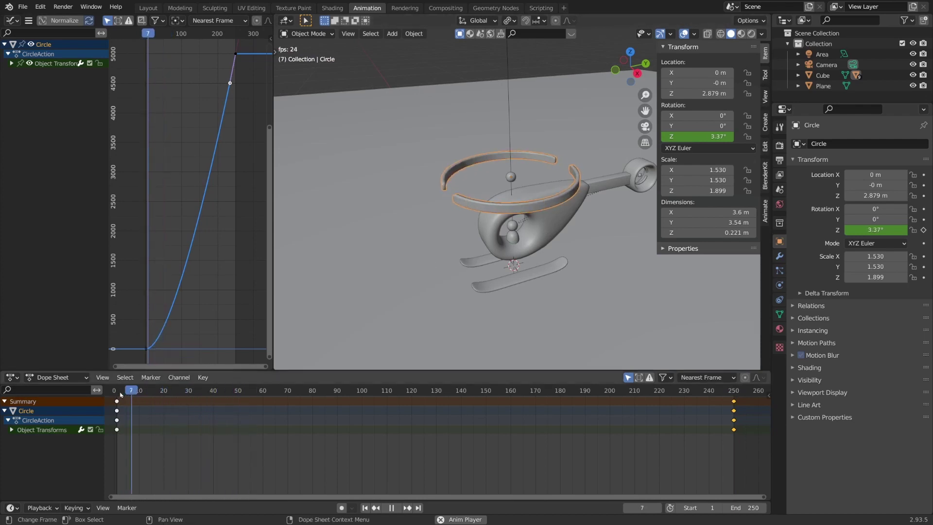
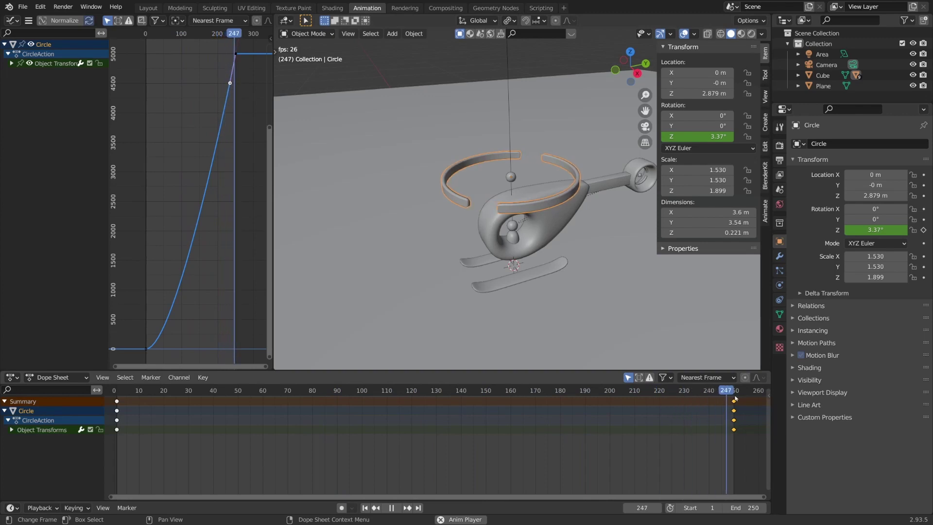
Stop playback, select the tail rotor ring and apply its Solidify modifier.
left_click(641, 174)
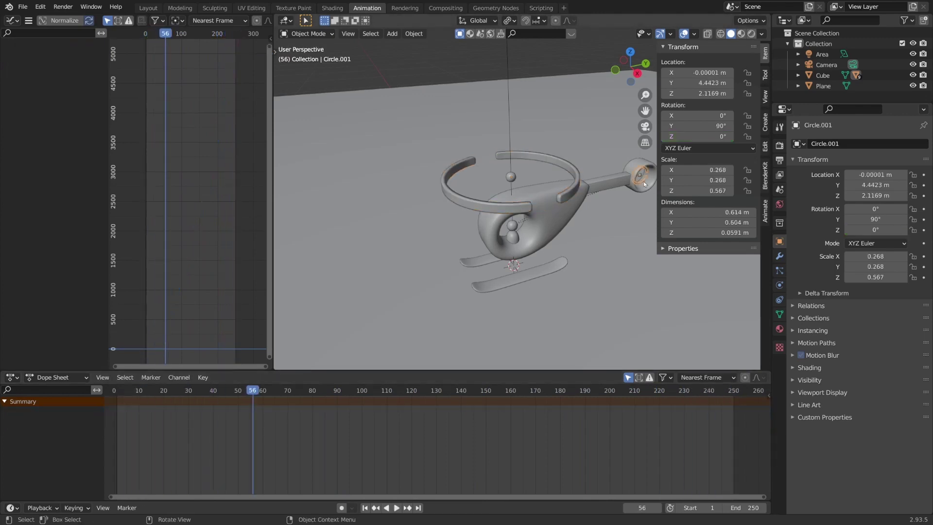
key("space")
key("KP_3")
middle_click_drag(522, 233, 372, 233, "shift")
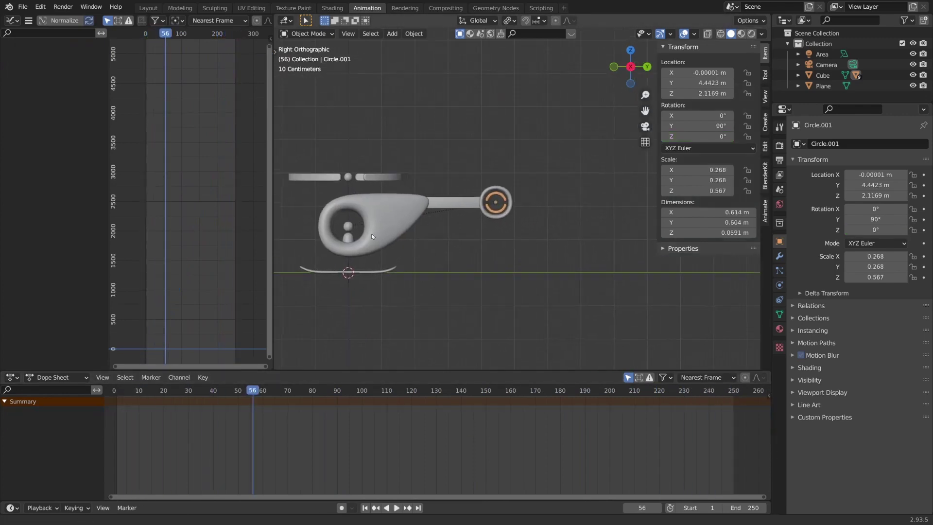
scroll(458, 227, "up", 5)
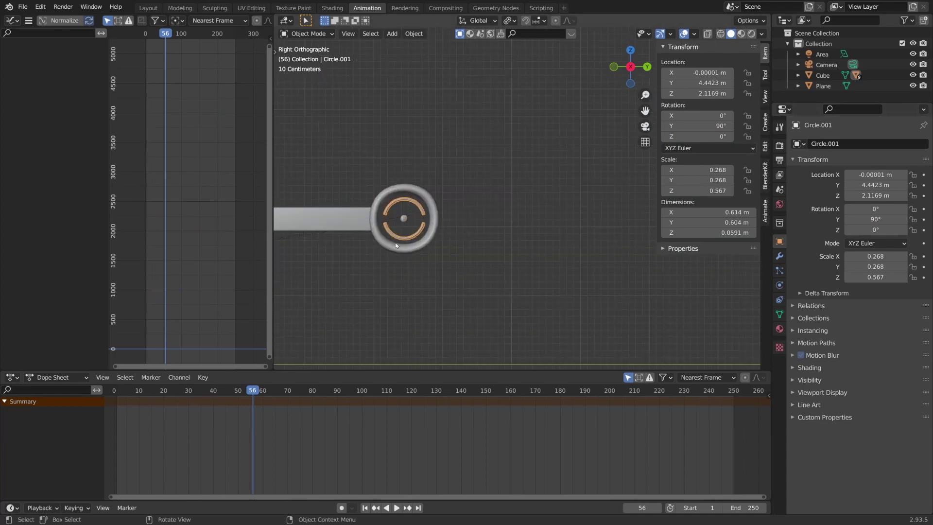
left_click(779, 256)
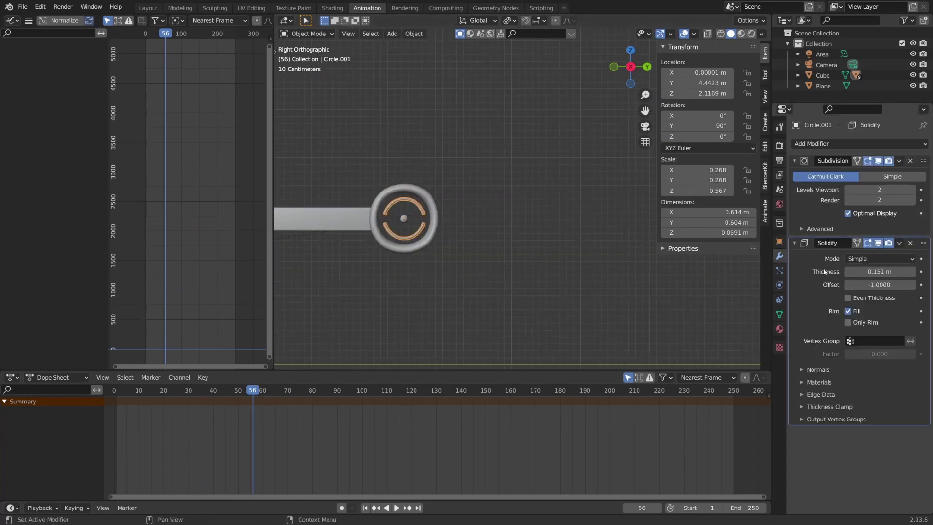
key("ctrl+a")
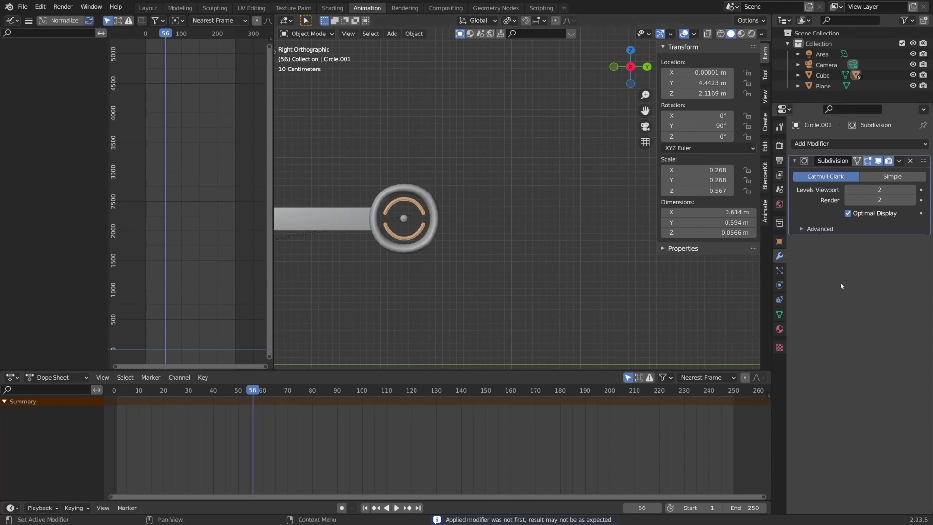
Apply the tail rotor ring's rotation to its mesh.
key("ctrl+a")
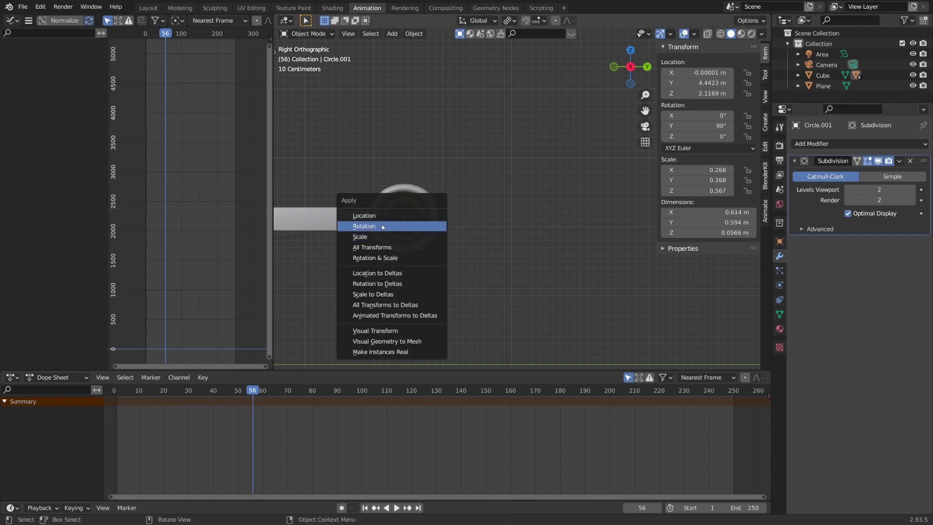
key("Escape")
key("ctrl+a")
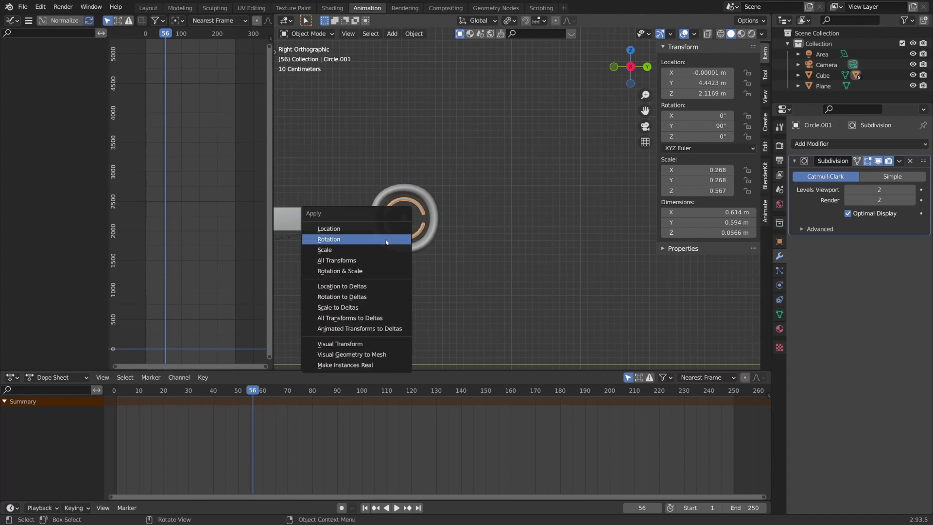
left_click(387, 240)
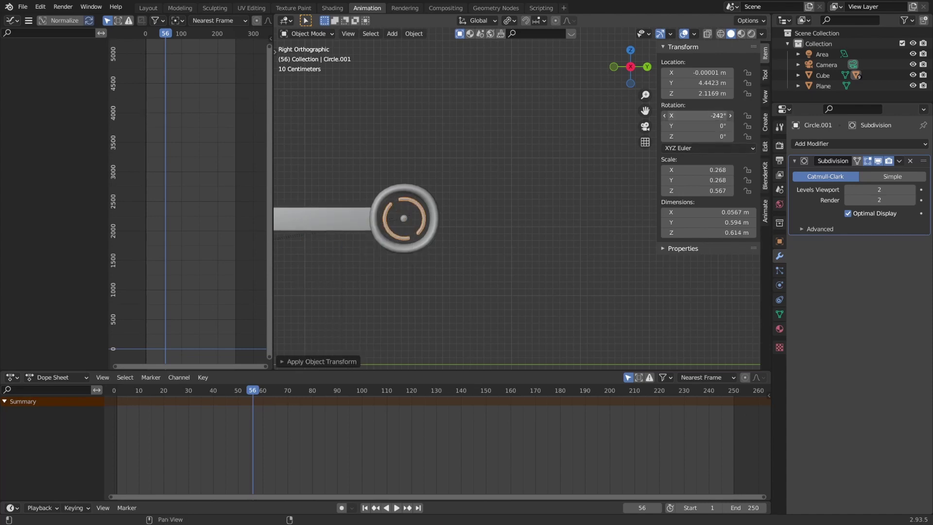
Reset the tail rotor ring's X rotation to 0° and insert a single keyframe for it at frame 1.
key("BackSpace")
left_click(119, 391)
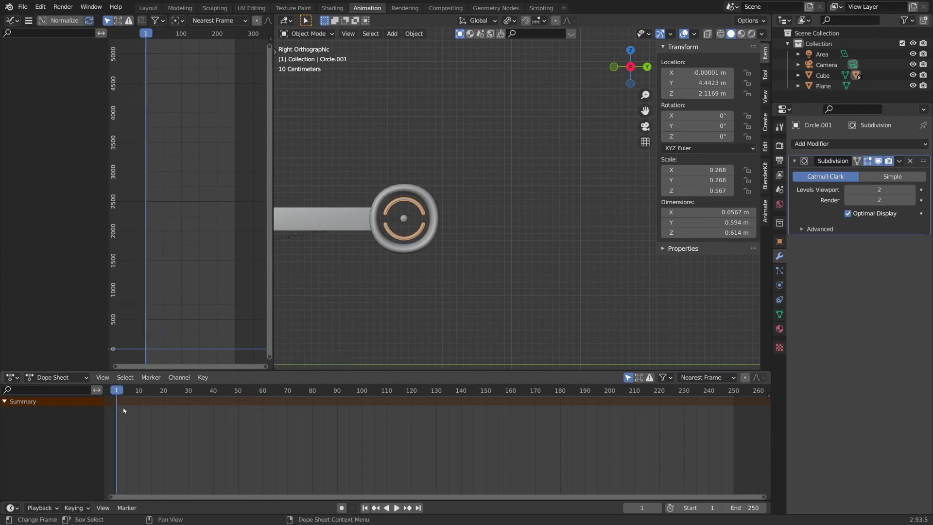
right_click(689, 115)
left_click(676, 125)
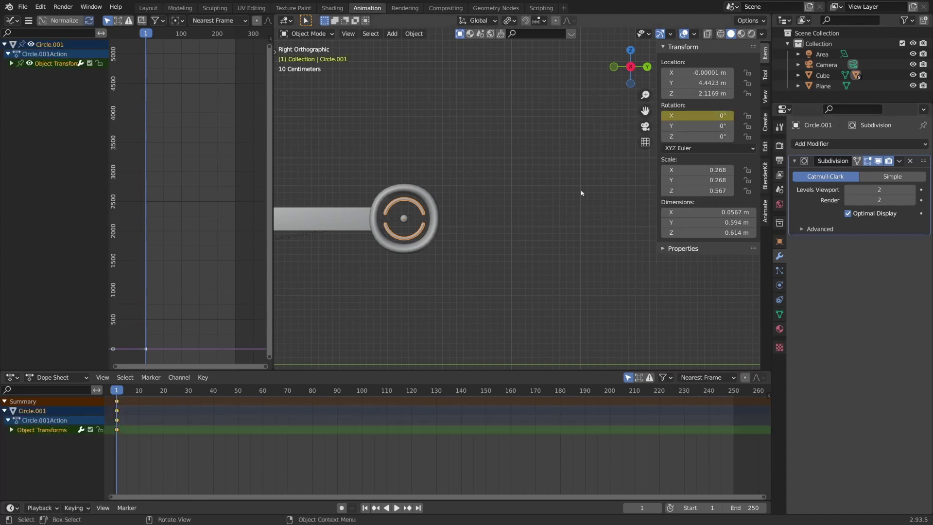
At frame 250, set the tail rotor ring's X rotation to 5000° and insert a single keyframe for it.
left_click(735, 397)
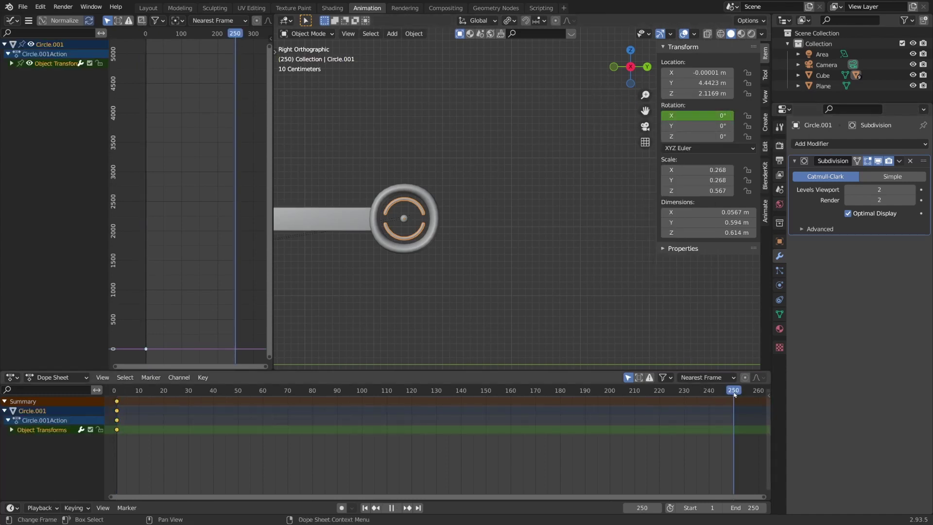
left_click(697, 115)
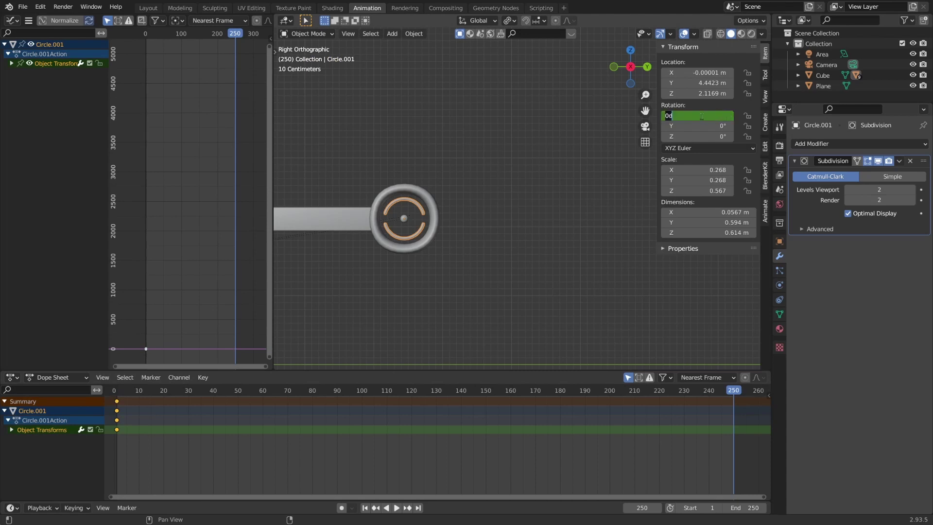
type("5000")
key("Return")
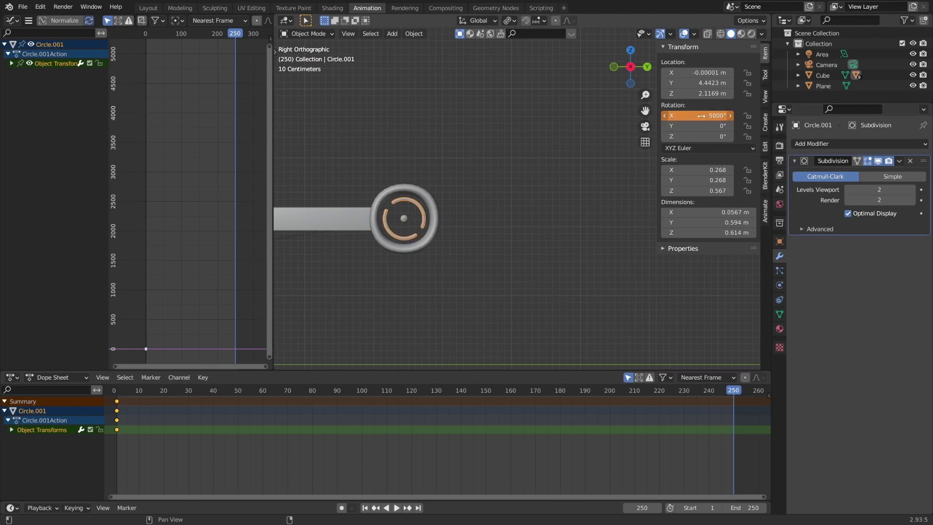
right_click(701, 115)
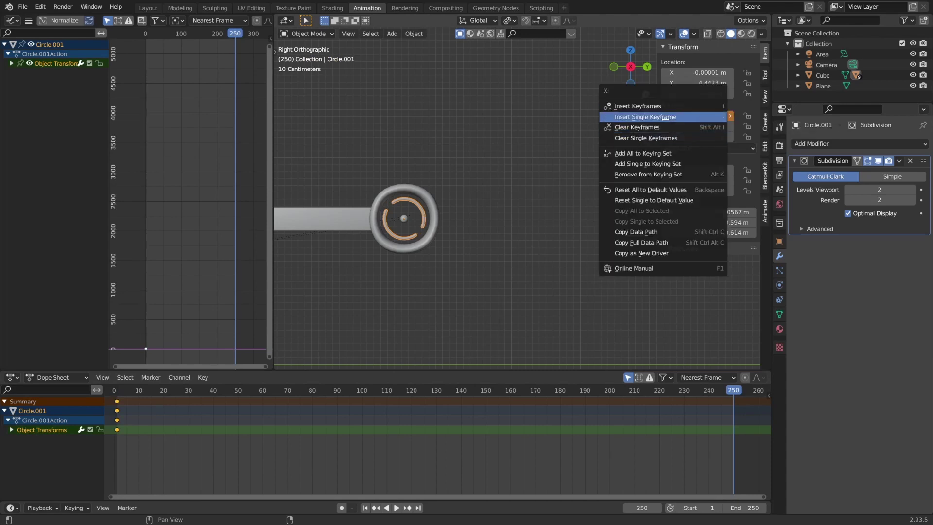
left_click(650, 117)
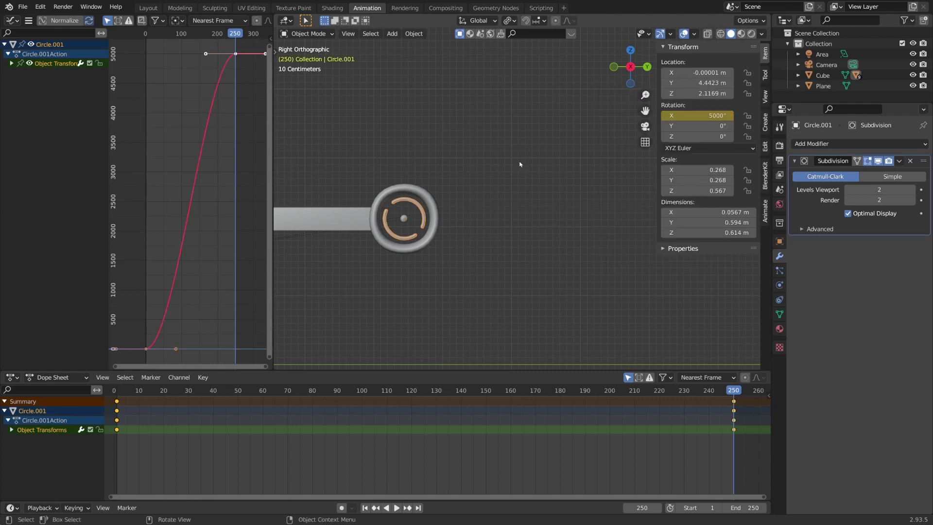
Play the tail rotor animation, checking its spin near the start and near the end.
key("space")
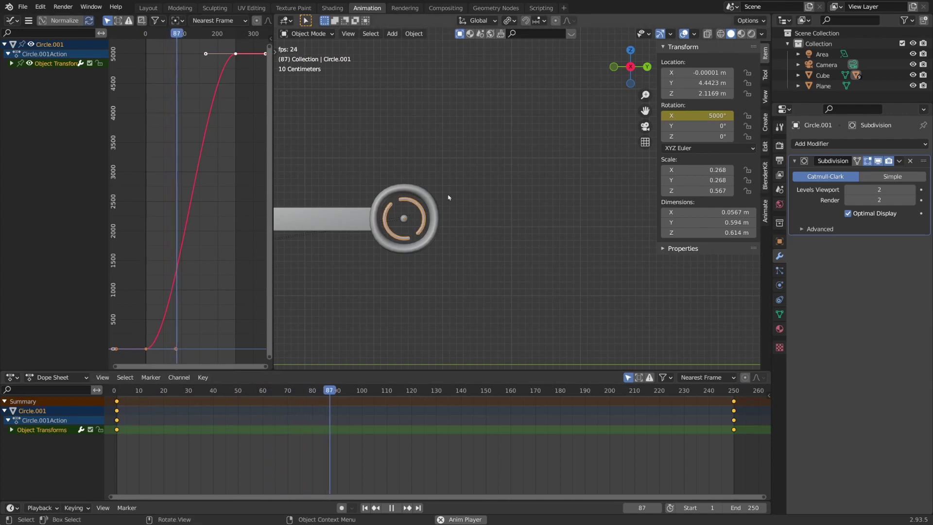
key("shift+Left")
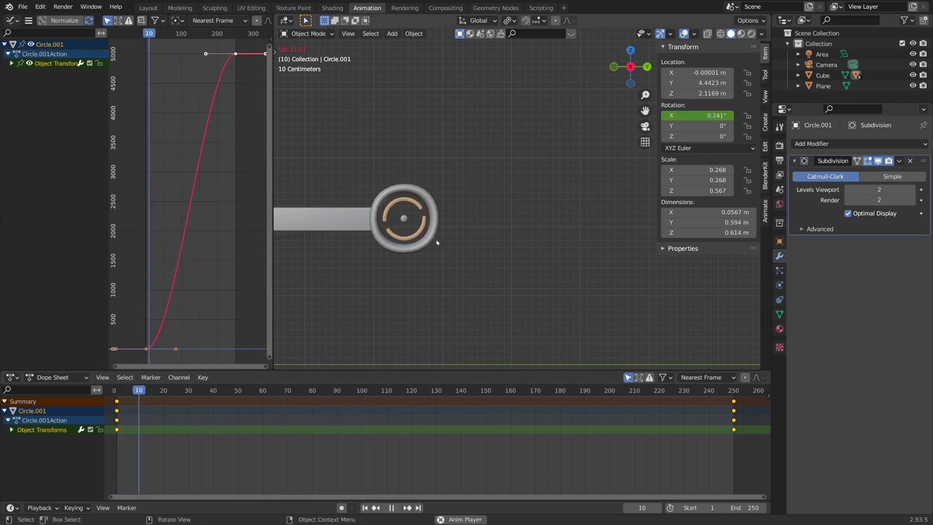
key("space")
left_click(645, 390)
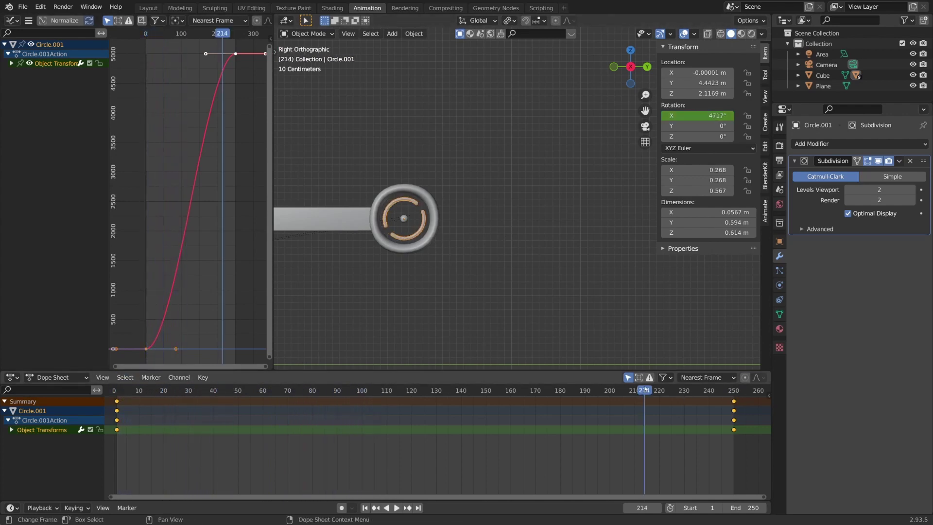
key("space")
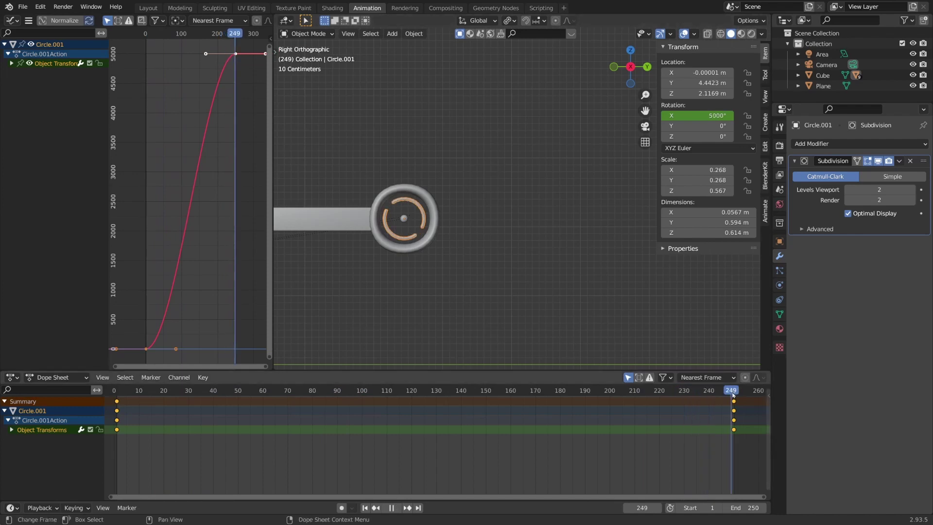
key("space")
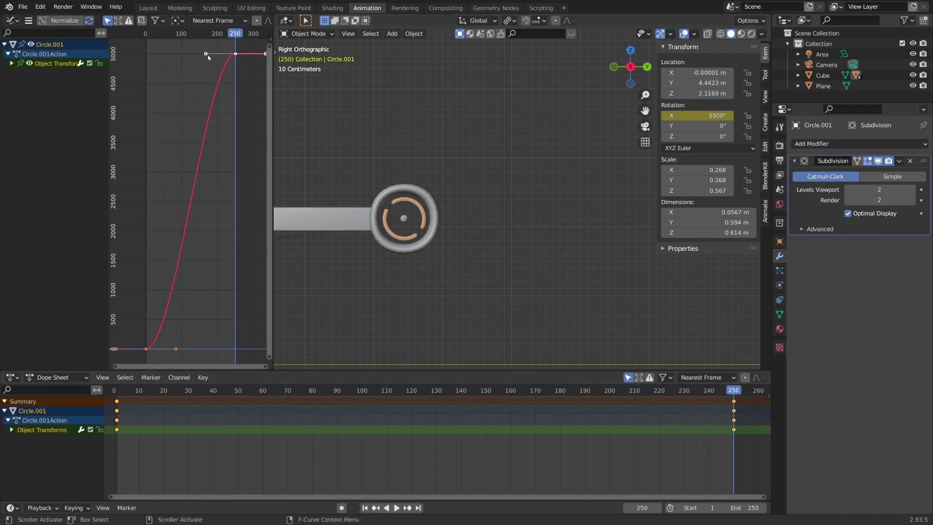
Rotate the incoming handle of the tail rotor curve's frame 250 keyframe until the curve ends steeply, and check both rotors in playback.
key("alt+a")
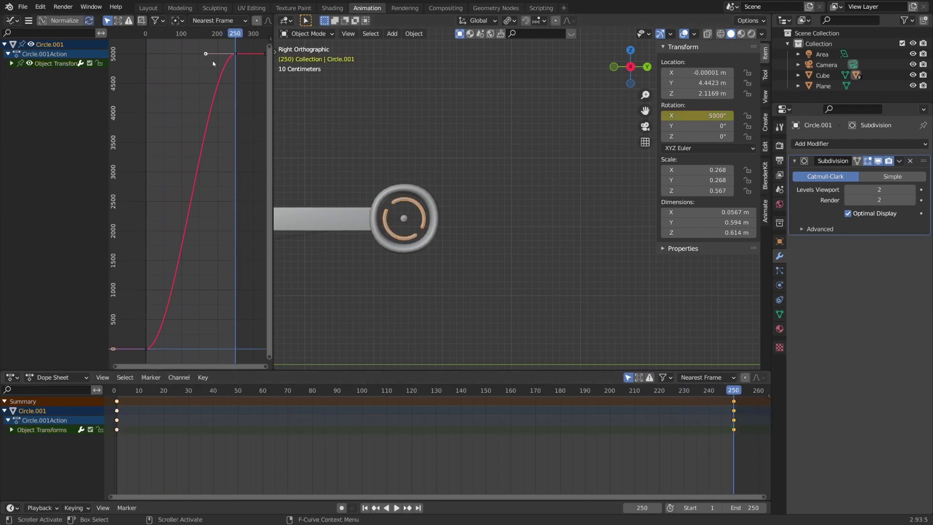
key("r")
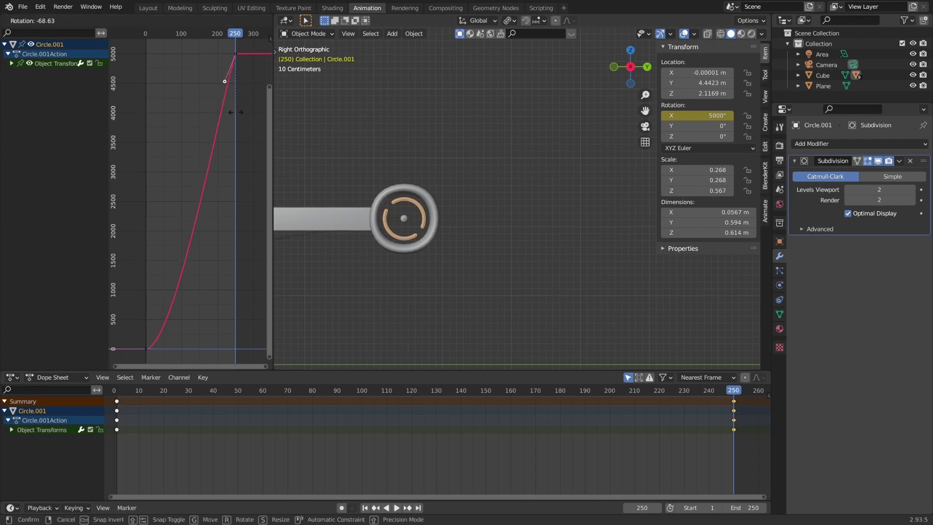
left_click(243, 110)
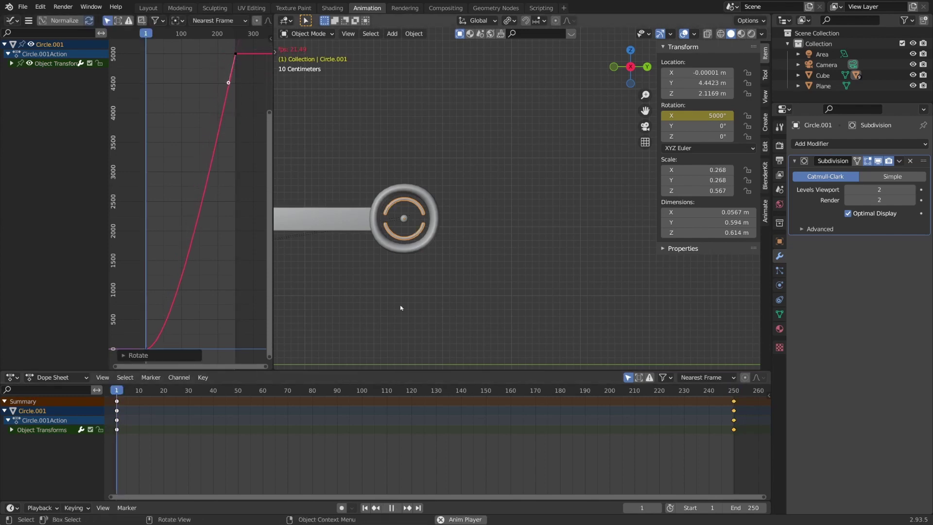
key("space")
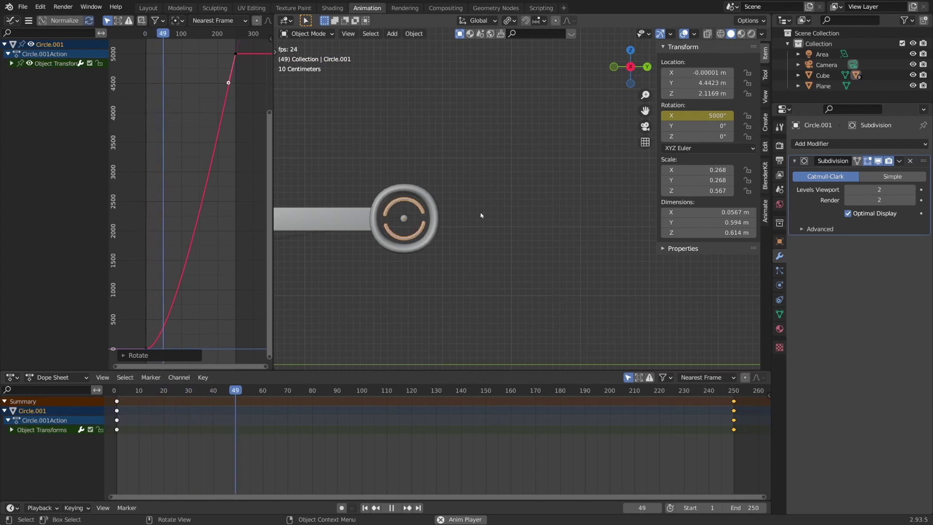
scroll(387, 240, "down", 5)
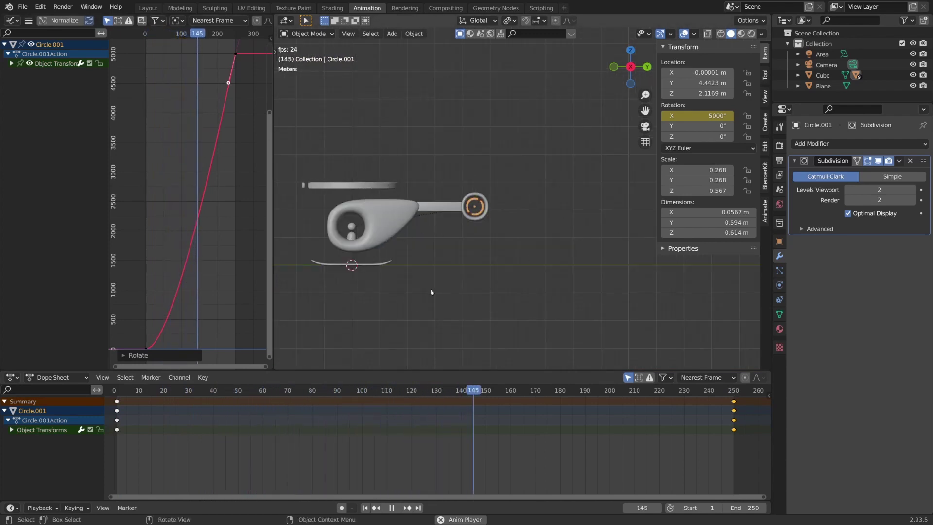
key("space")
Select the helicopter body and return the animation to frame 1.
left_click(382, 229)
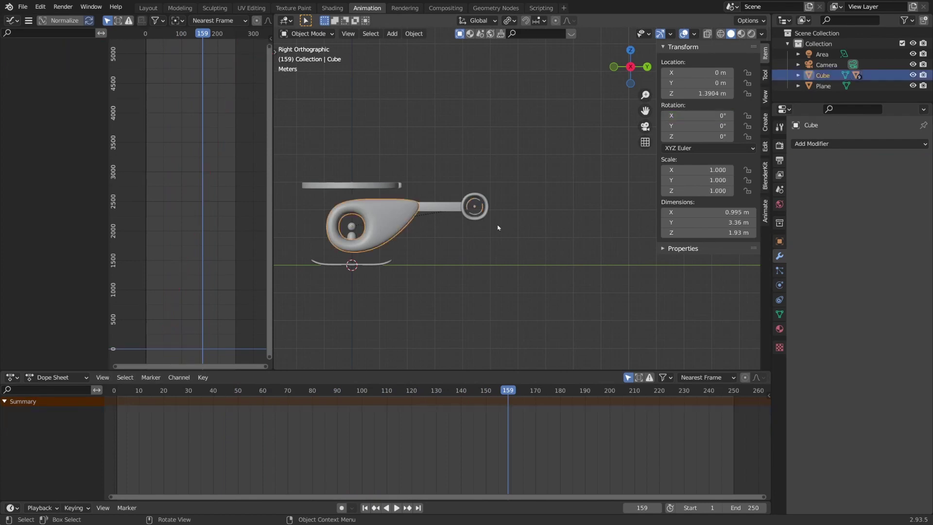
middle_click_drag(498, 227, 472, 287, "shift")
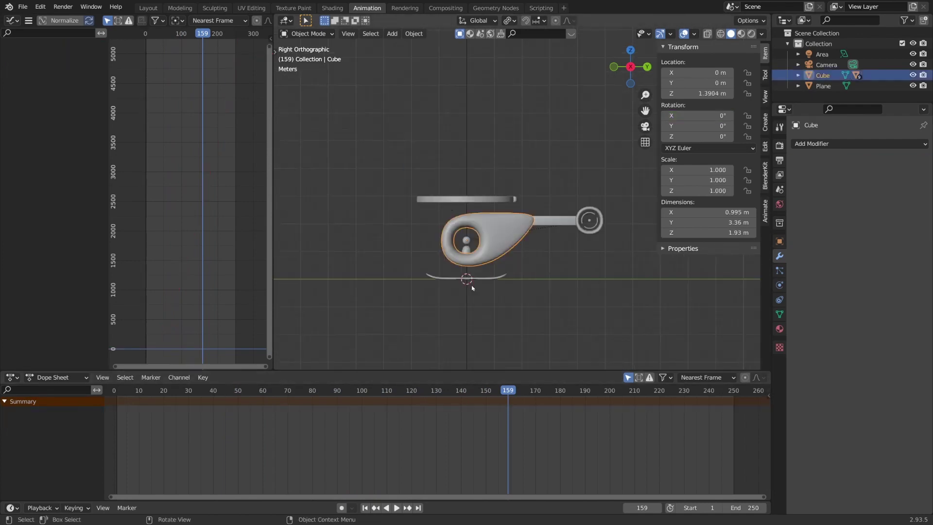
left_click(117, 392)
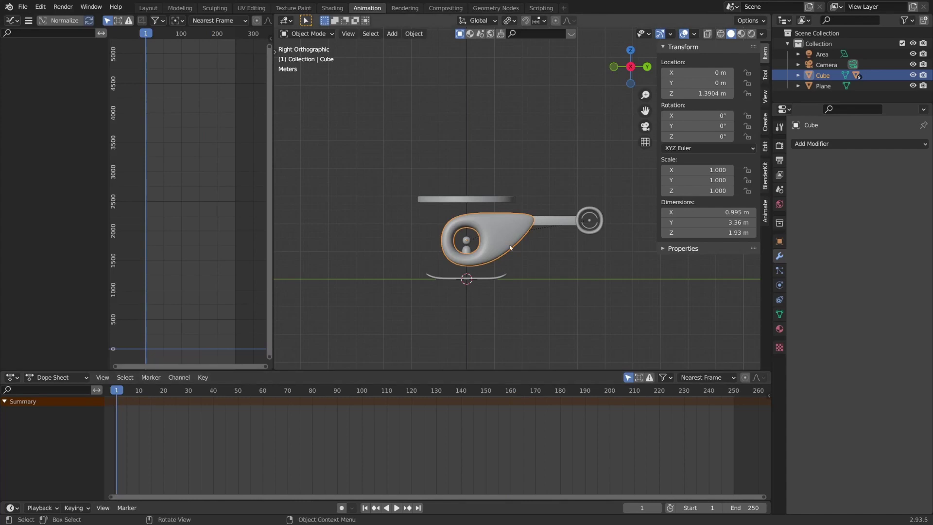
Turn on auto keying and record the helicopter body's transform in place as a keyframe at frame 1.
left_click(467, 199)
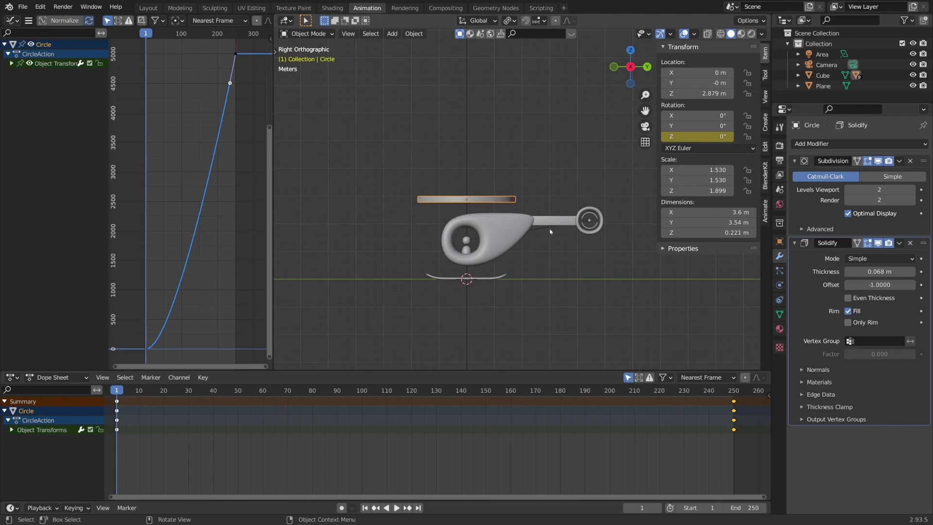
left_click(534, 256)
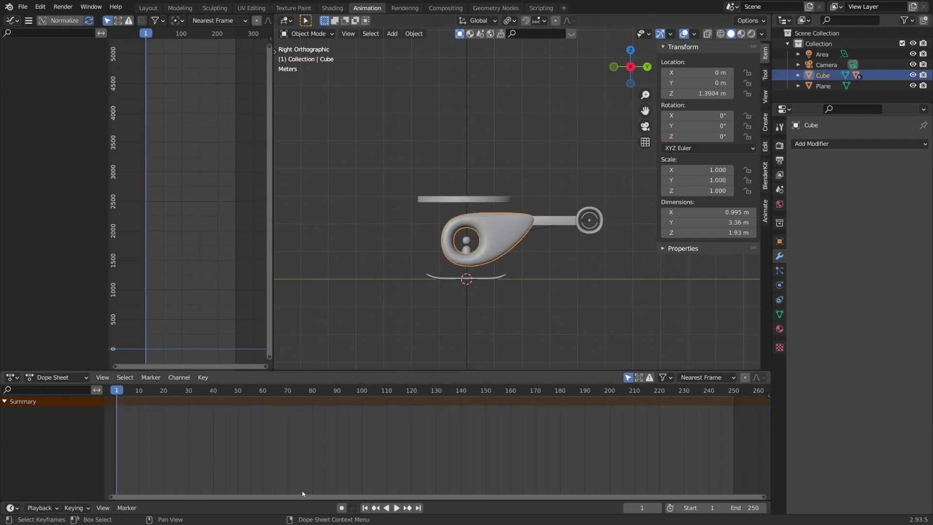
left_click(342, 507)
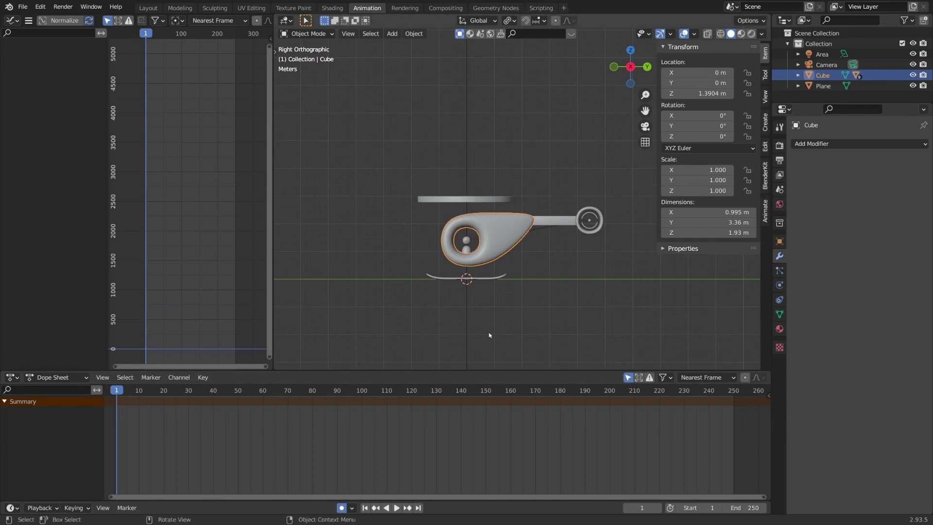
key("g")
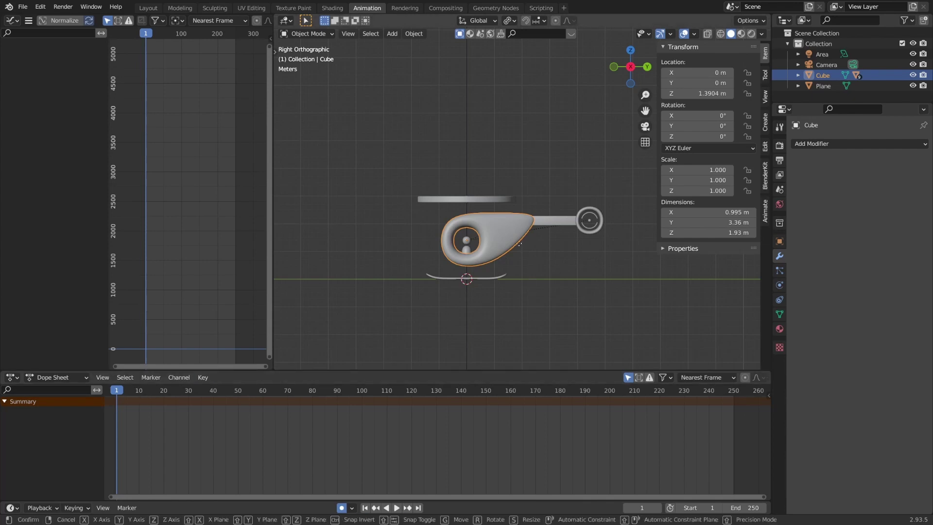
left_click(520, 247)
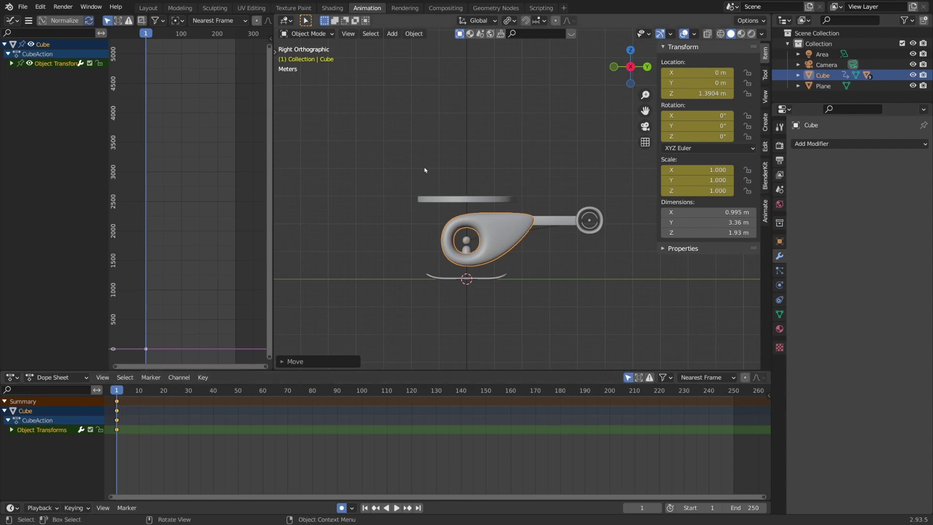
Duplicate the body's frame 1 keyframes to frame 80 and check the stationary stretch in playback.
left_click(117, 401)
key("shift+d")
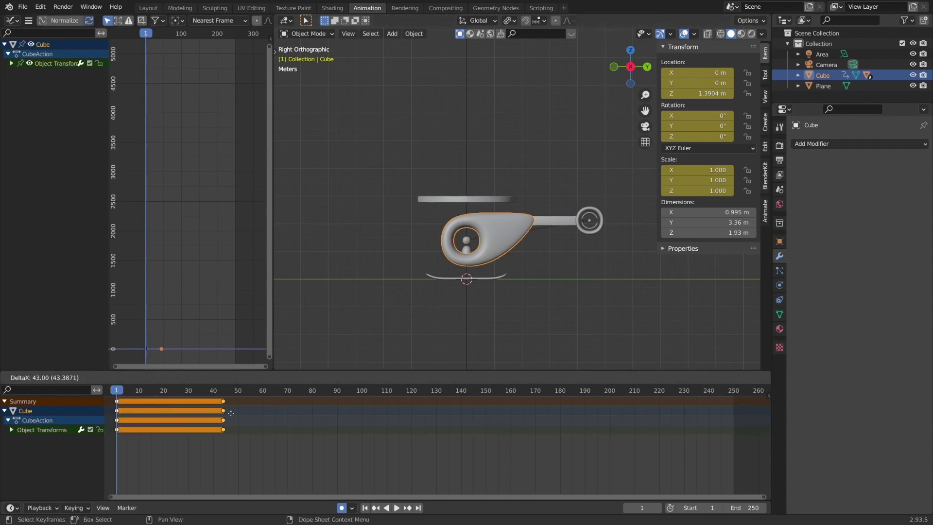
left_click(314, 409)
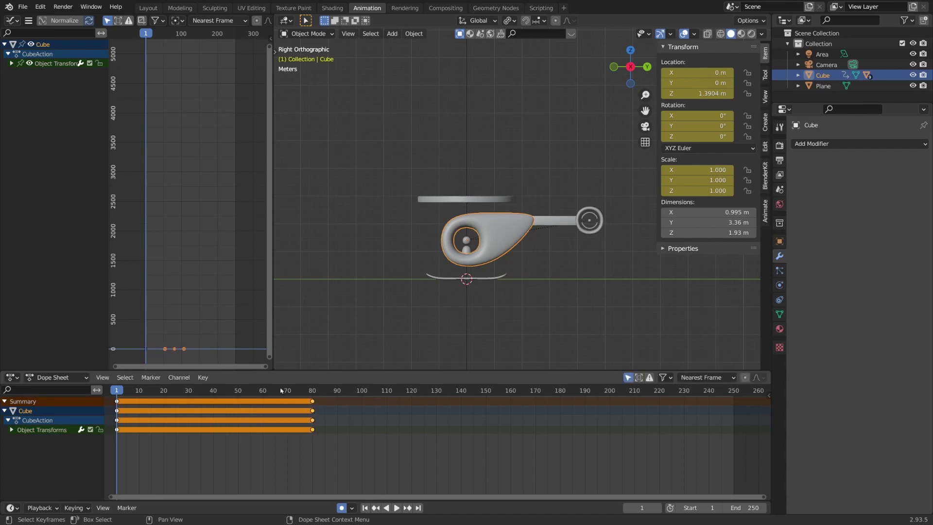
left_click_drag(283, 391, 123, 393)
key("space")
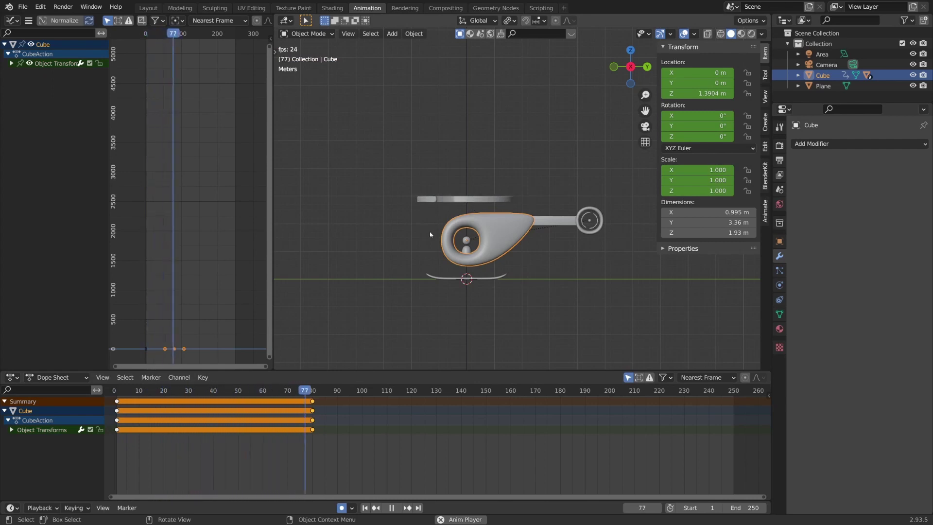
key("space")
key("shift+Left")
key("space")
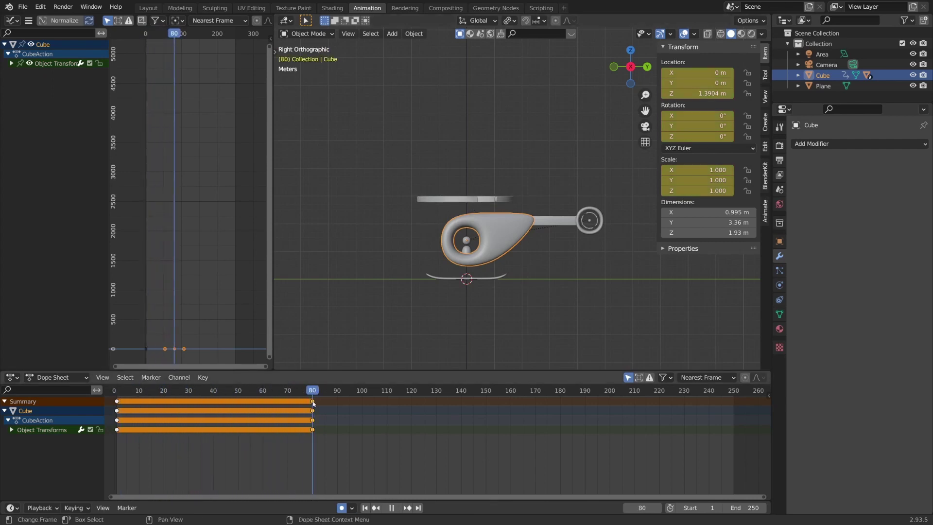
At frame 130, move the body to about Y 0.19 m, Z 2.17 m and rotate it to about -2.1° around X.
left_click_drag(150, 401, 437, 418)
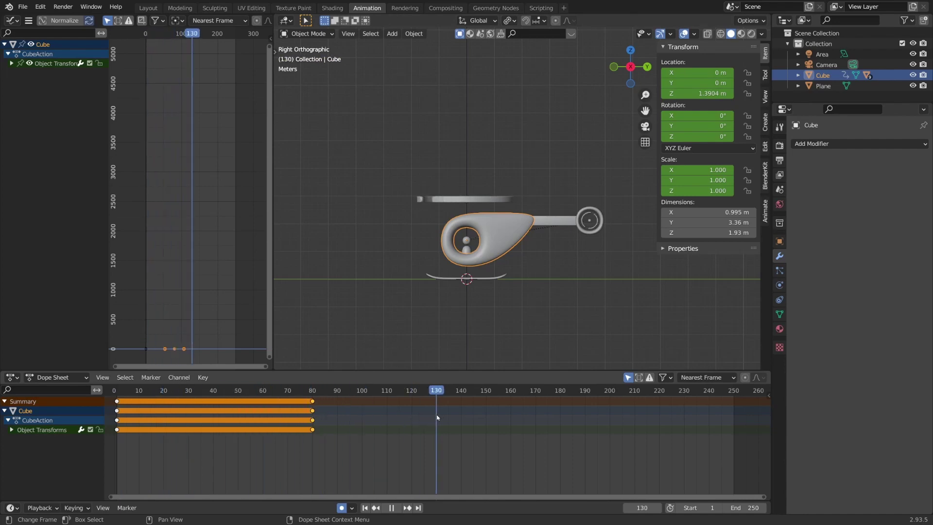
key("space")
scroll(499, 312, "up", 3)
scroll(490, 316, "down", 2)
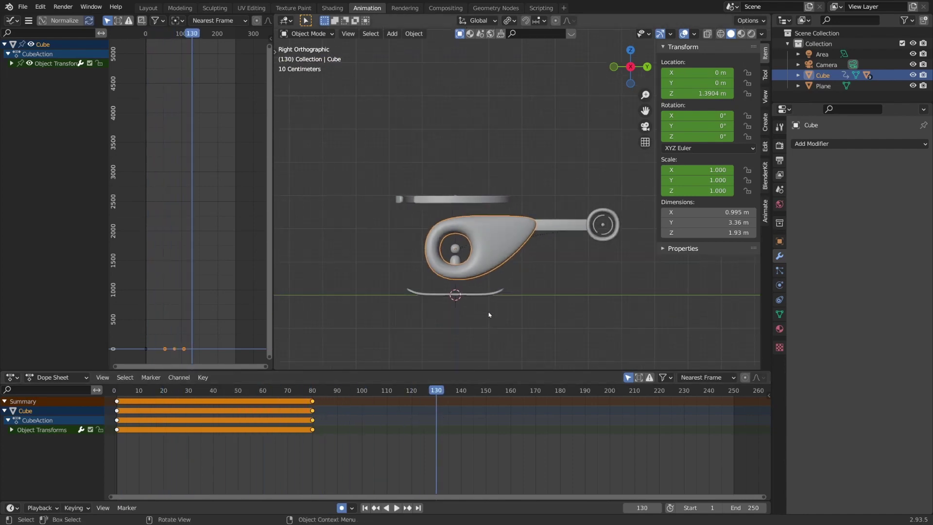
key("g")
key("z")
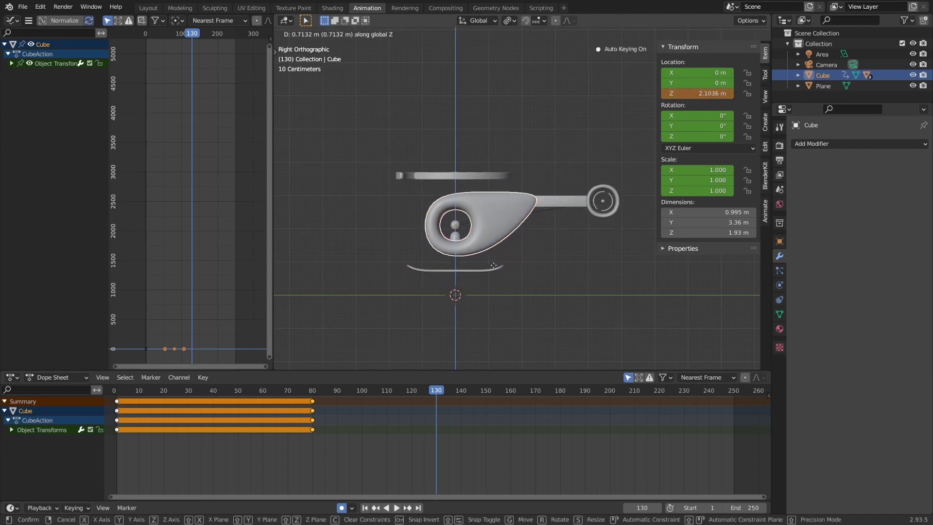
left_click(501, 260)
key("g")
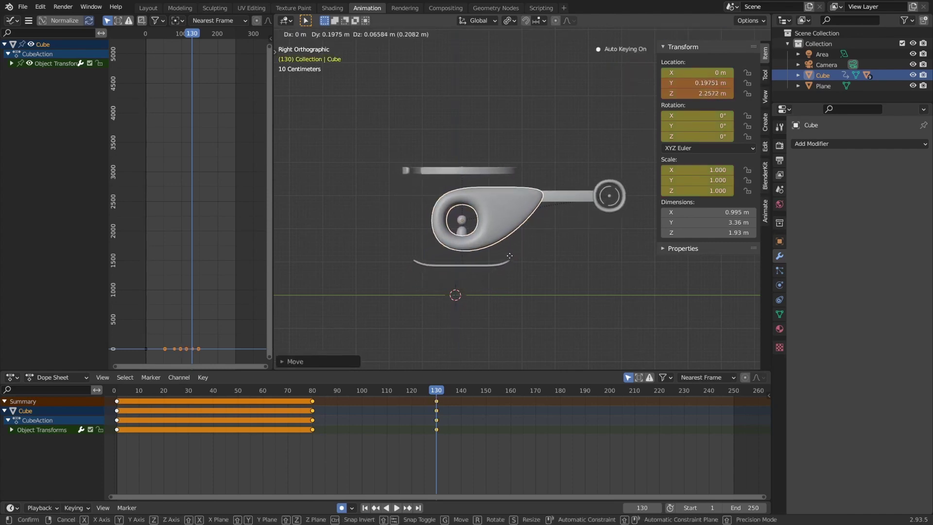
left_click(509, 260)
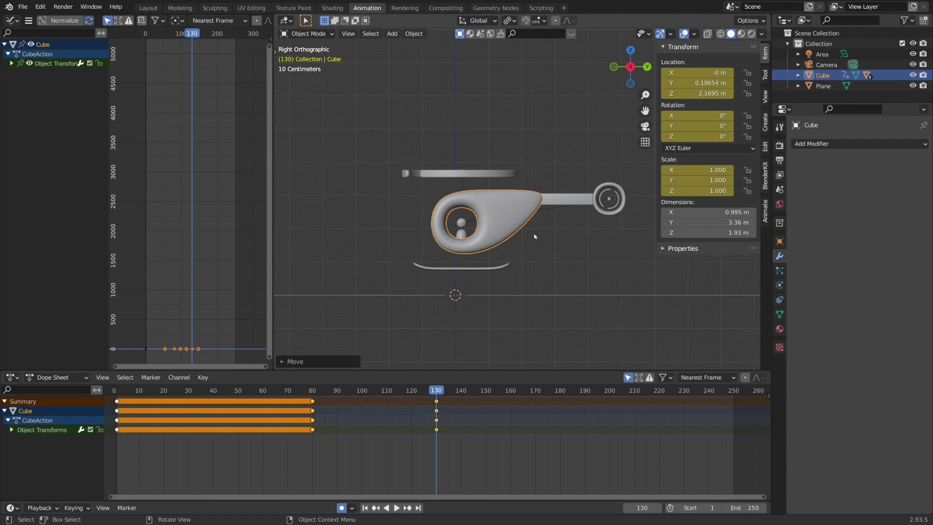
key("r")
left_click(624, 190)
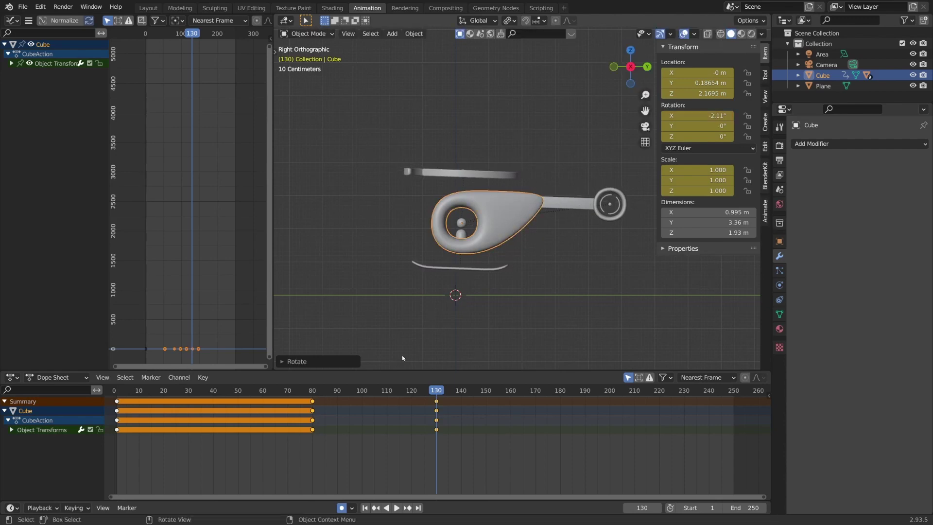
At frame 160, level the body to about -0.35° around X and move it to about Y -0.01 m, Z 2.18 m.
left_click(512, 391)
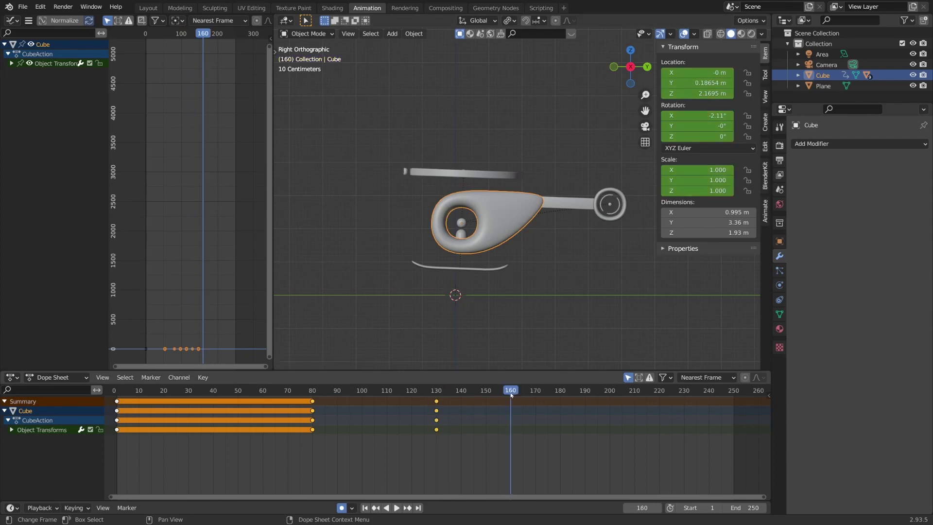
key("r")
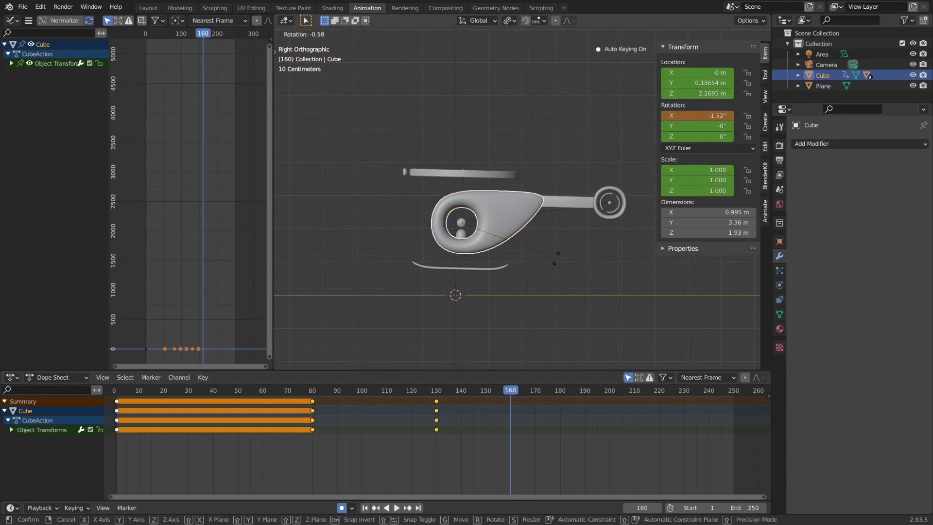
left_click(556, 256)
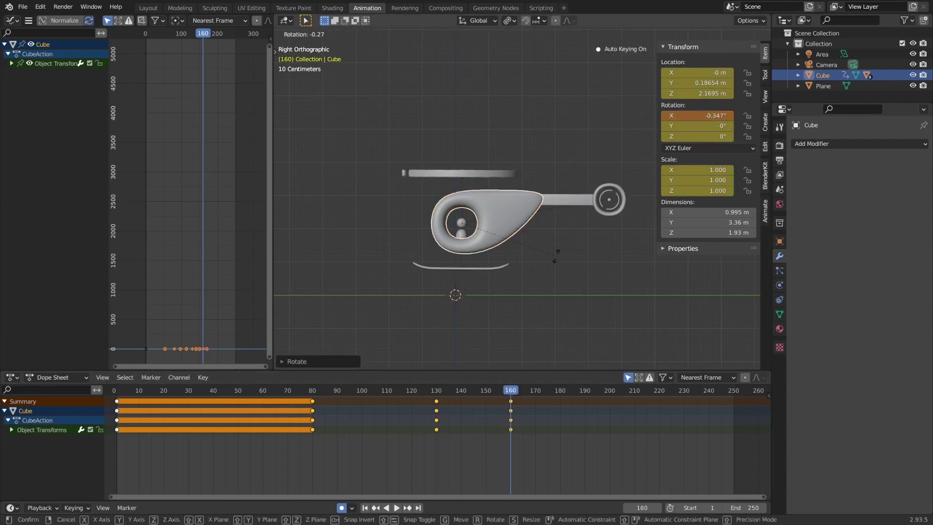
left_click(556, 259)
key("g")
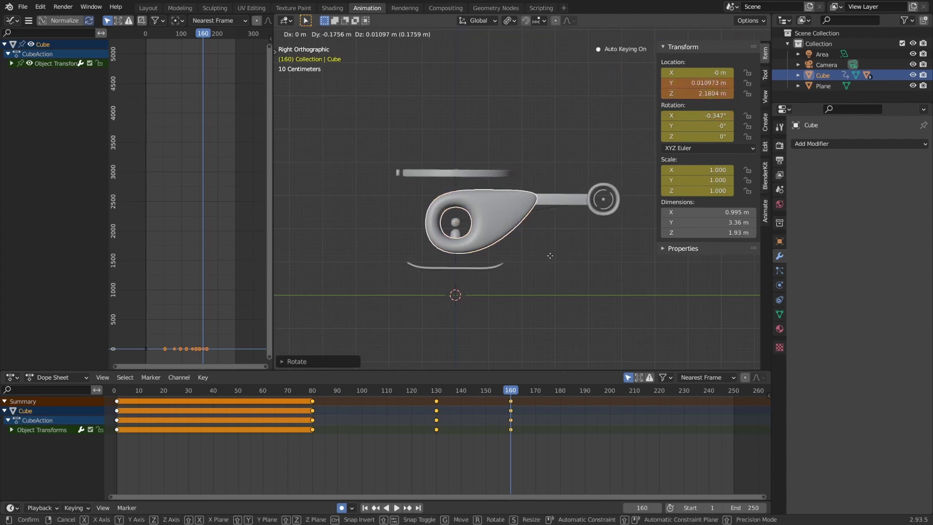
left_click(550, 258)
Play and scrub the body's lift-off animation, checking the motion around frames 130 and 160.
left_click(291, 390)
key("space")
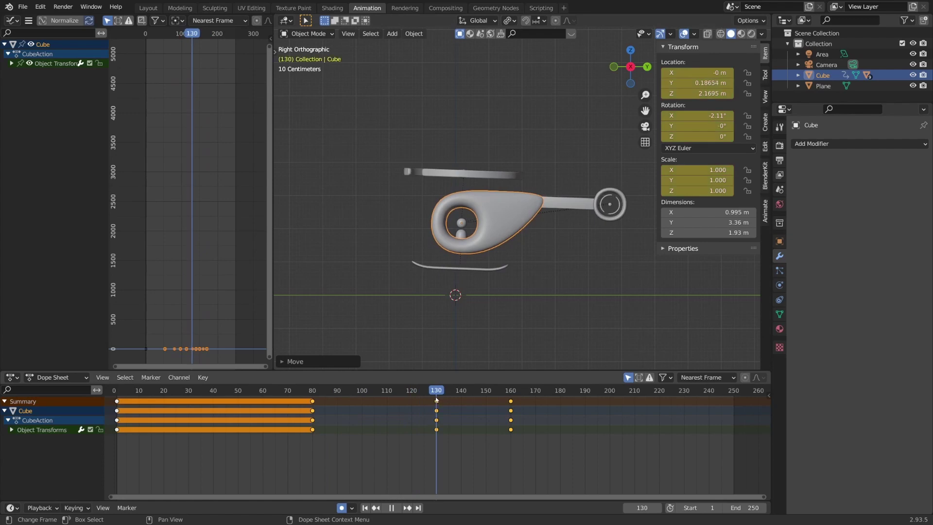
left_click(419, 406)
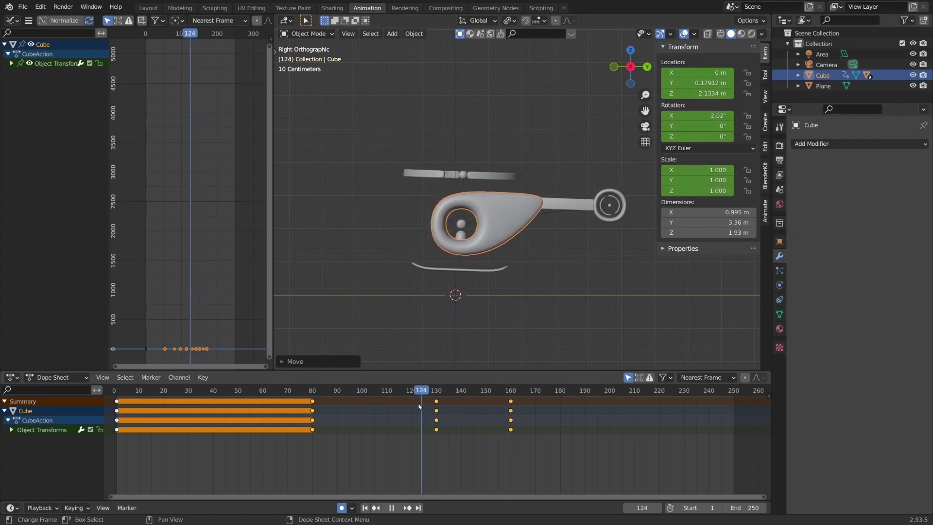
key("space")
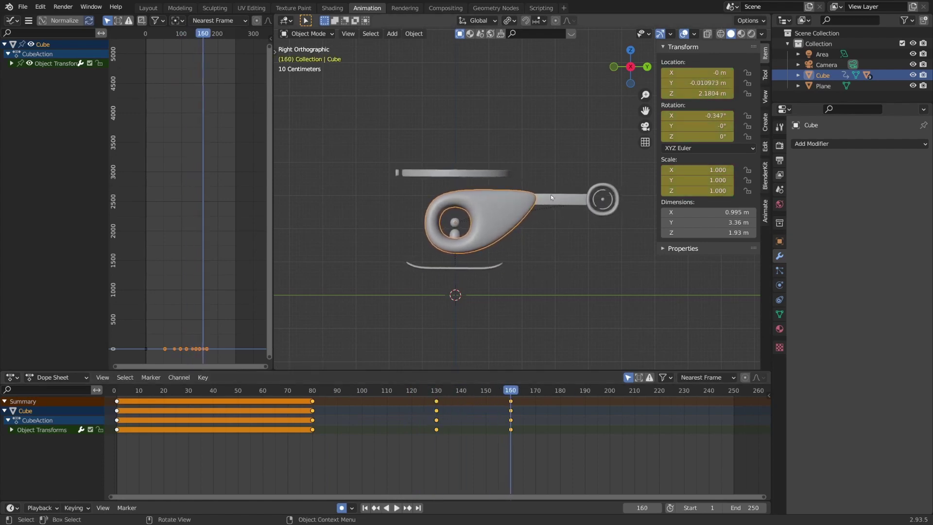
At frame 160, rotate the body from above to about 2.1° around Z and check it through the camera.
key("KP_7")
key("r")
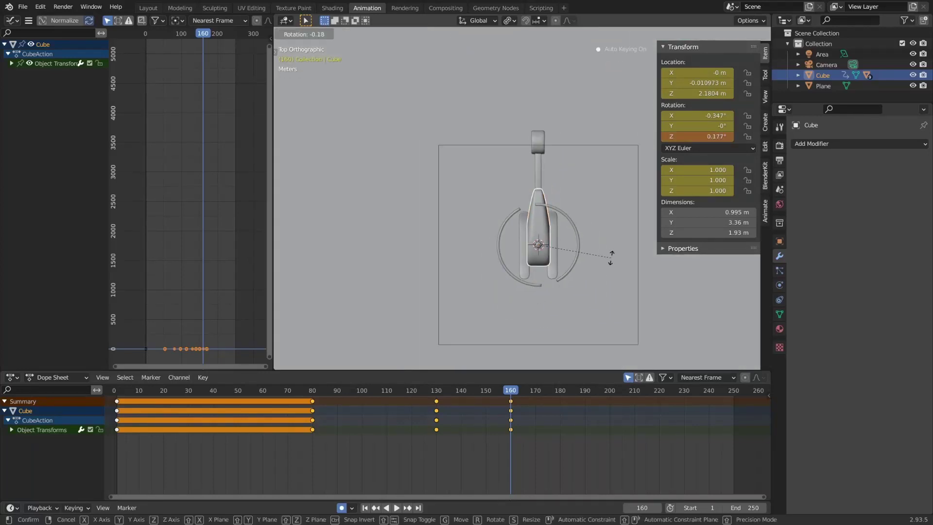
left_click(613, 256)
key("KP_0")
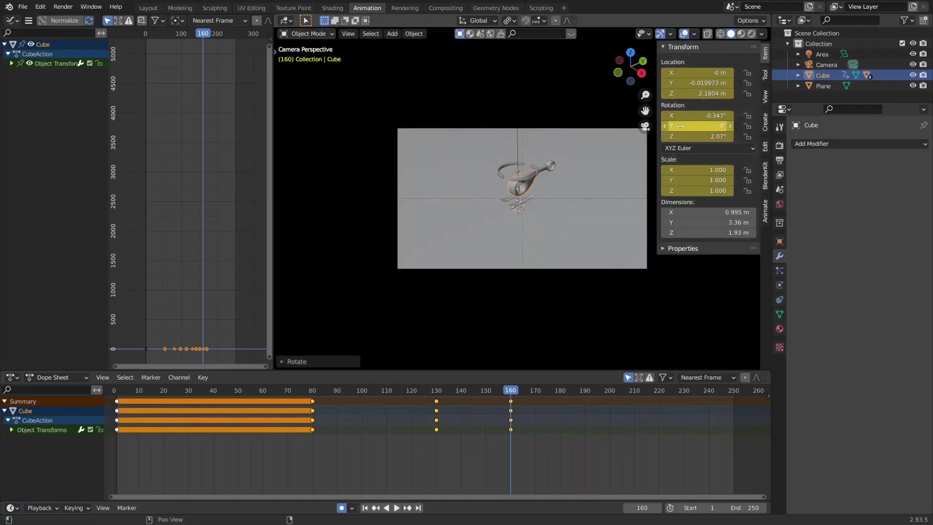
At frame 190, rotate the helicopter body from above to about 20.4° around Z.
key("KP_3")
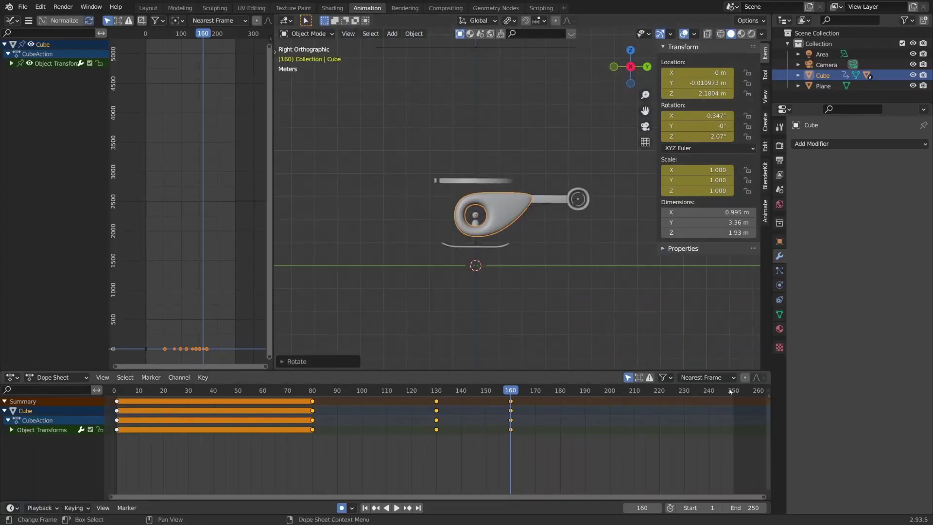
left_click_drag(569, 392, 585, 396)
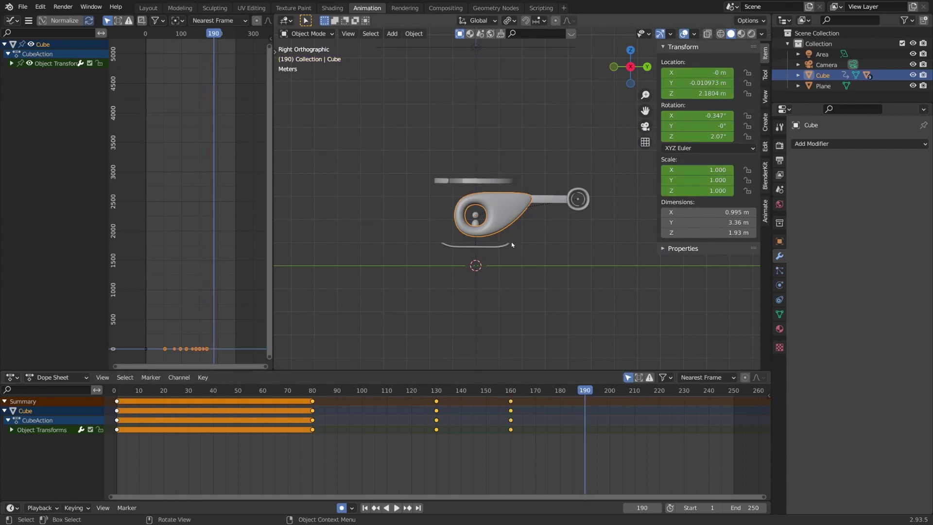
key("KP_7")
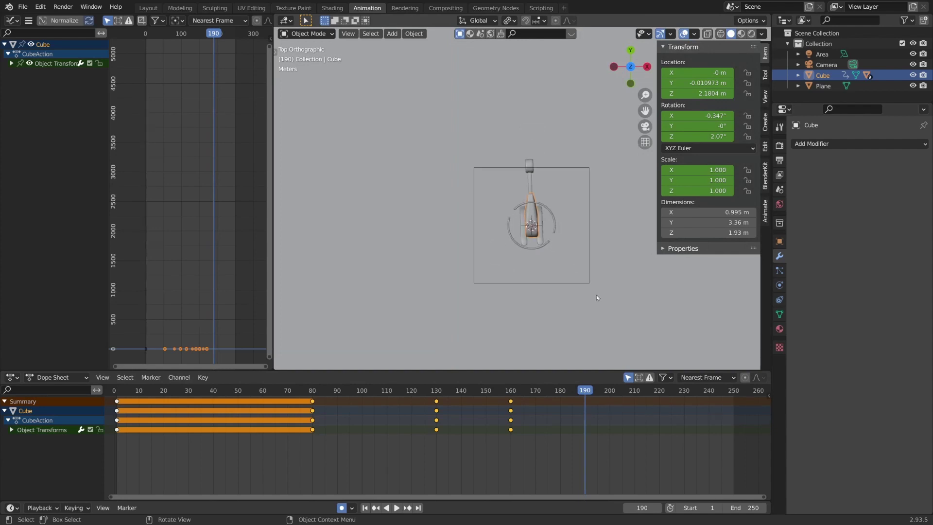
scroll(532, 235, "down", 2)
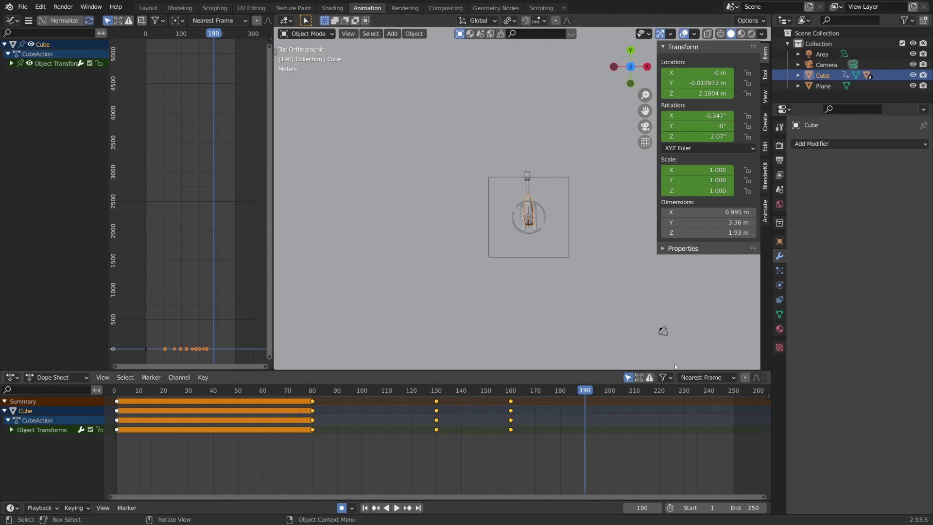
key("r")
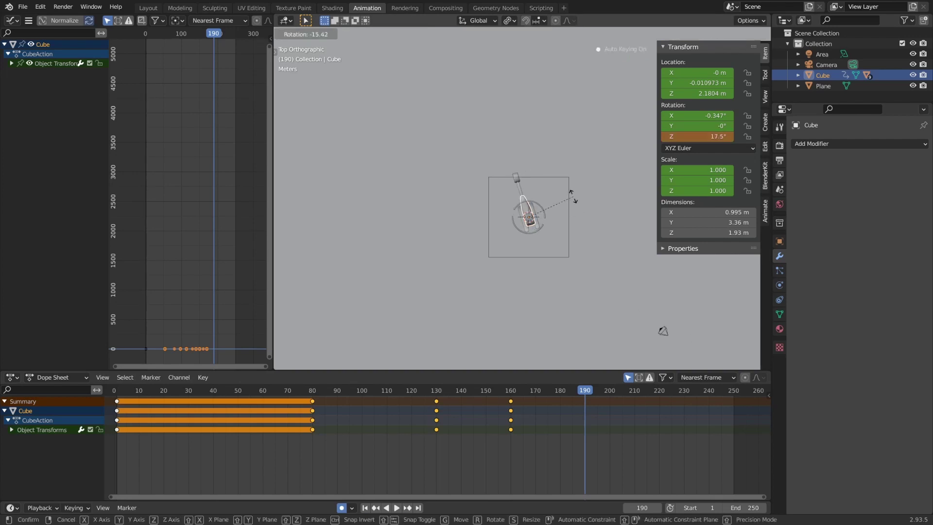
left_click(566, 197)
In the camera view, trackball-rotate the body at frame 190 to about X 1.9°, Y 1.9°, Z 21.4°.
key("KP_0")
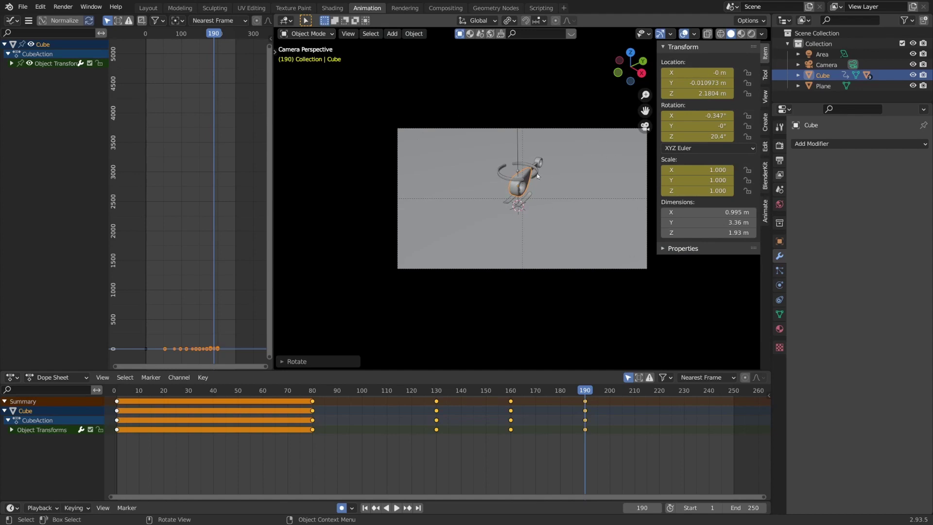
key("r")
key("r")
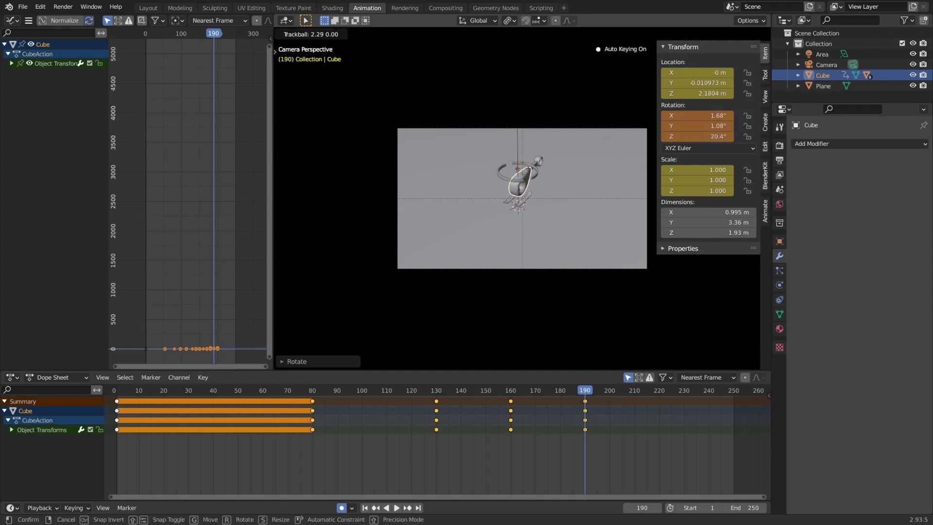
left_click(532, 165)
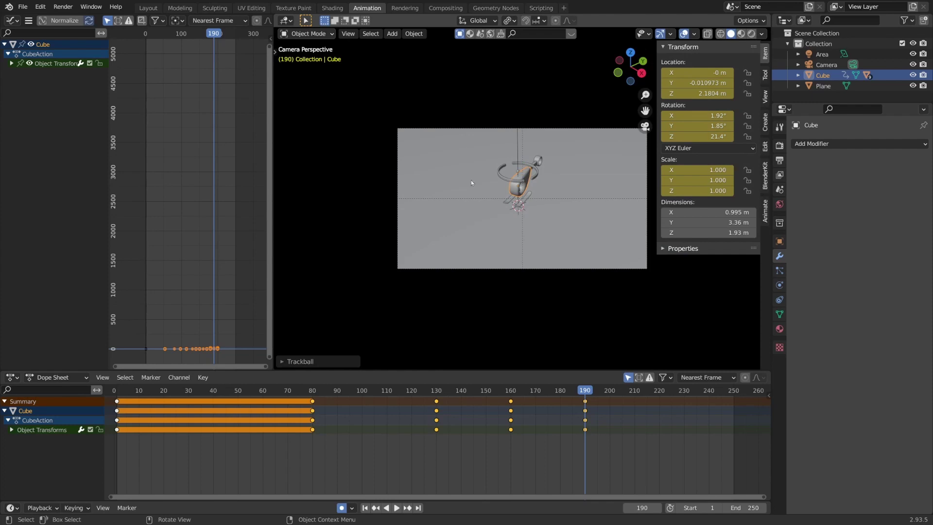
At frame 250, move the helicopter body from above to about X 14.5 m, Y -12.3 m, over the camera's position.
left_click(733, 393)
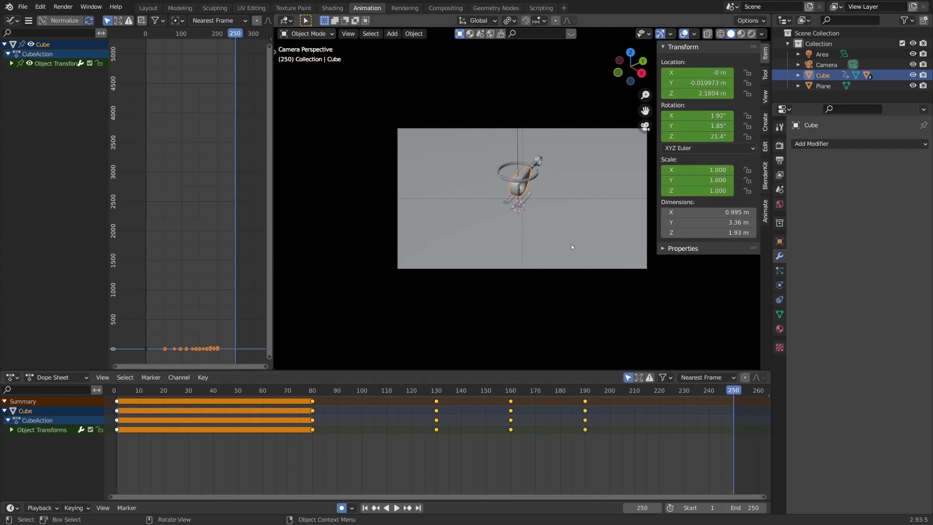
key("KP_7")
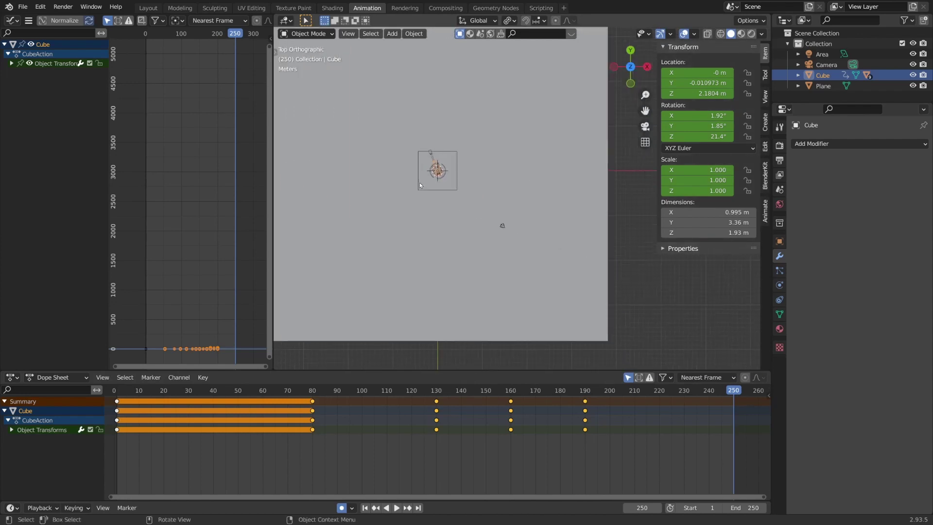
key("g")
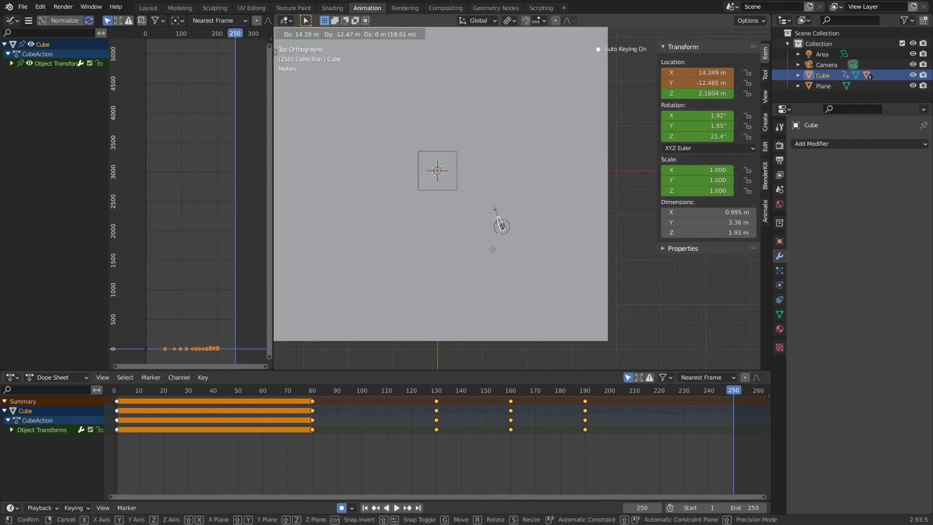
left_click(493, 248)
scroll(479, 250, "up", 4)
scroll(474, 245, "up", 1)
scroll(472, 242, "down", 1)
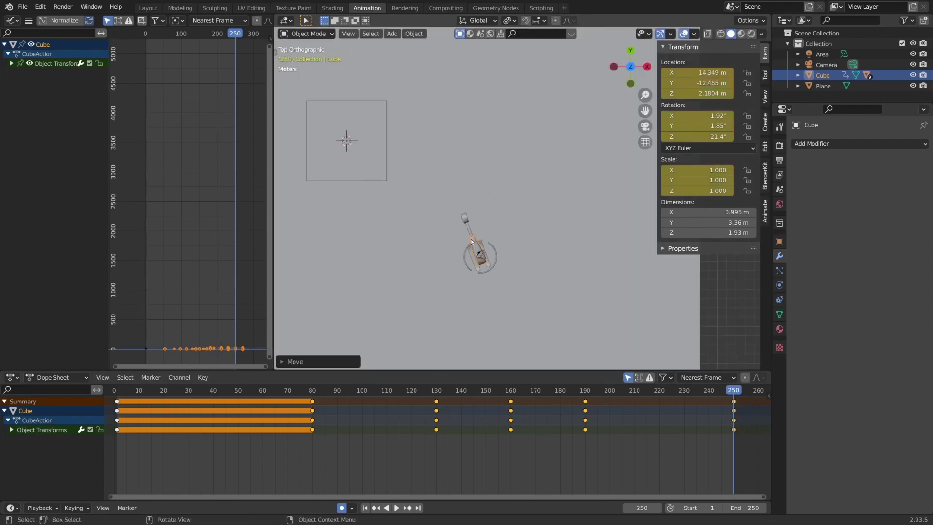
key("g")
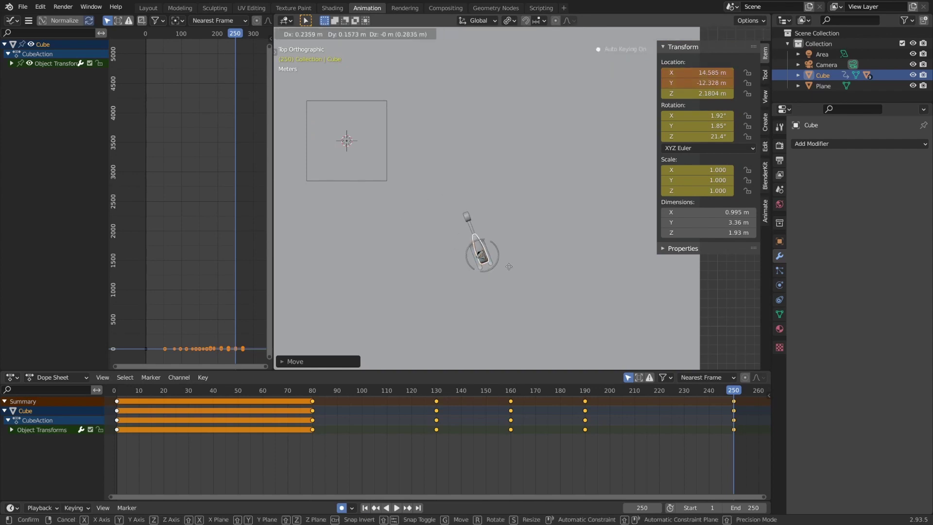
left_click(508, 267)
In the front view, raise the body along Z to a height of about 11.6 m at frame 250.
key("KP_1")
key("g")
key("z")
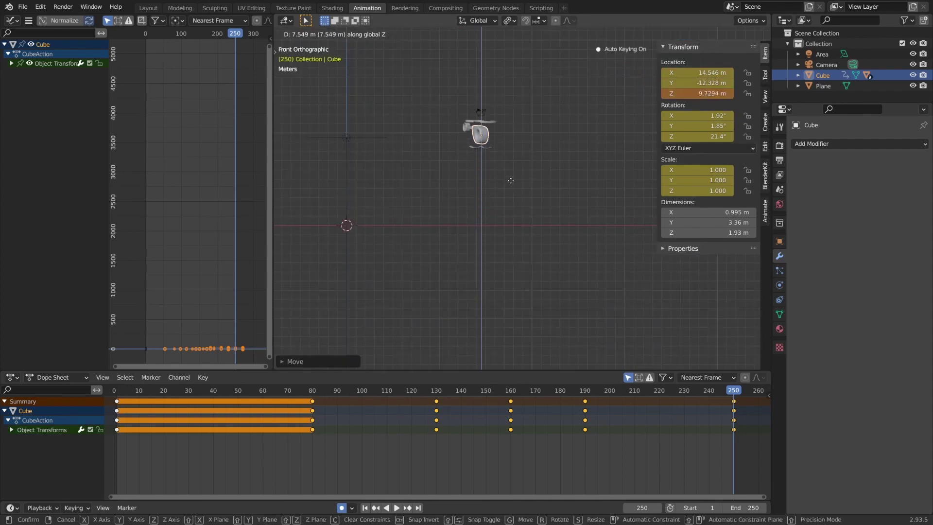
left_click(510, 175)
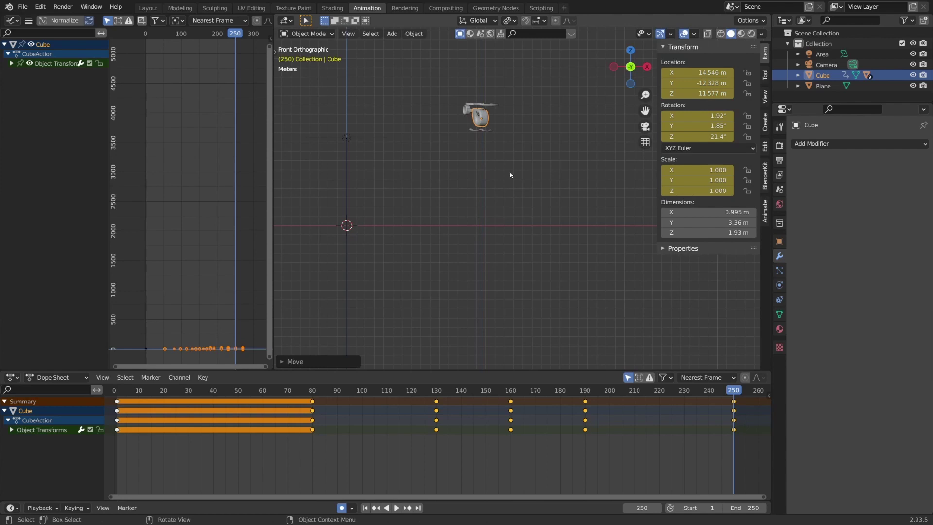
Rotate the body from above to about 49.6° around Z at frame 250.
key("KP_7")
key("r")
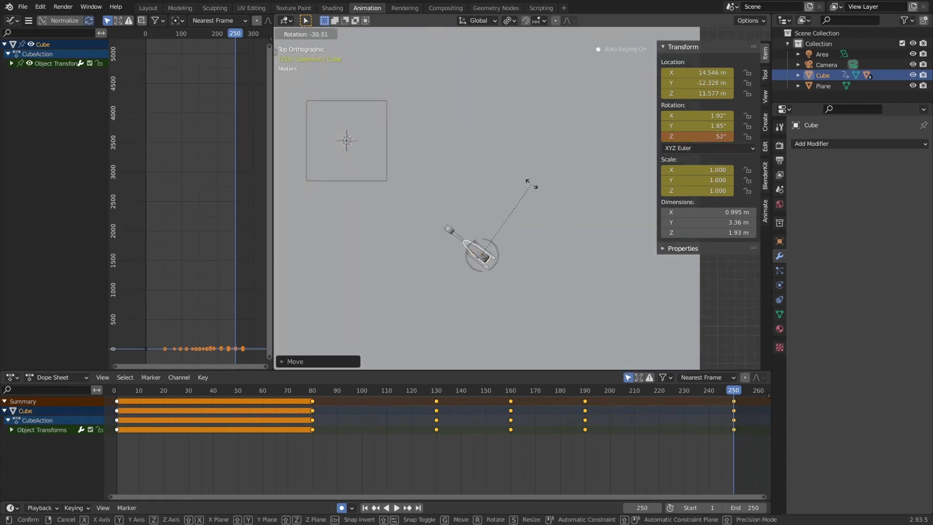
left_click(531, 190)
key("r")
left_click(529, 197)
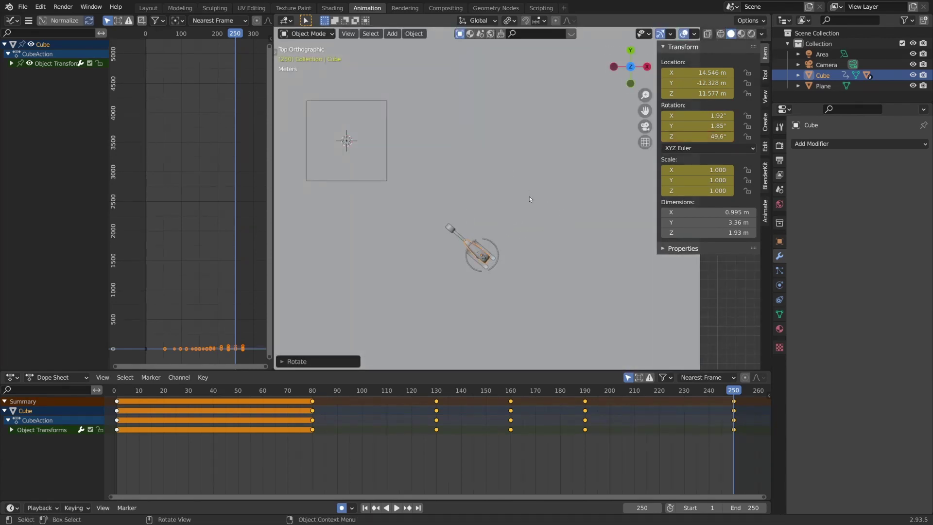
Play the animation through the camera to check the body's take-off and flight.
key("KP_0")
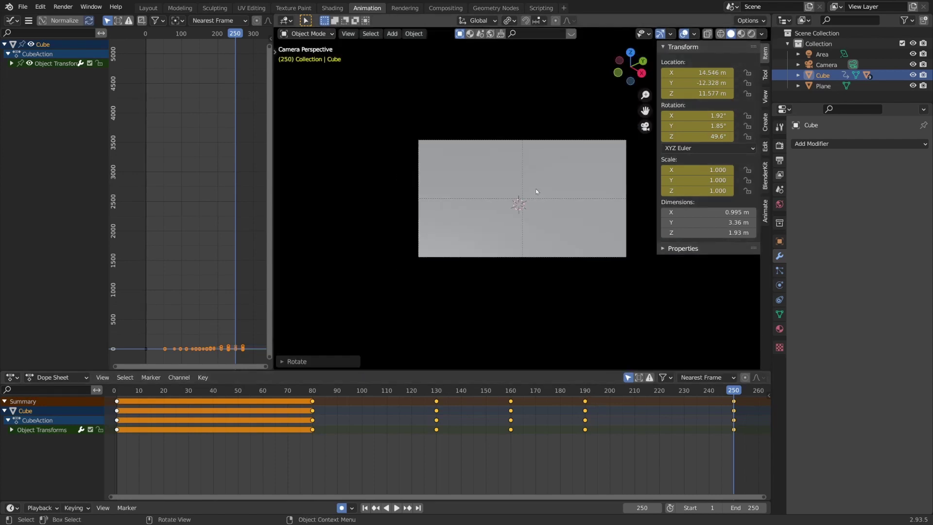
key("space")
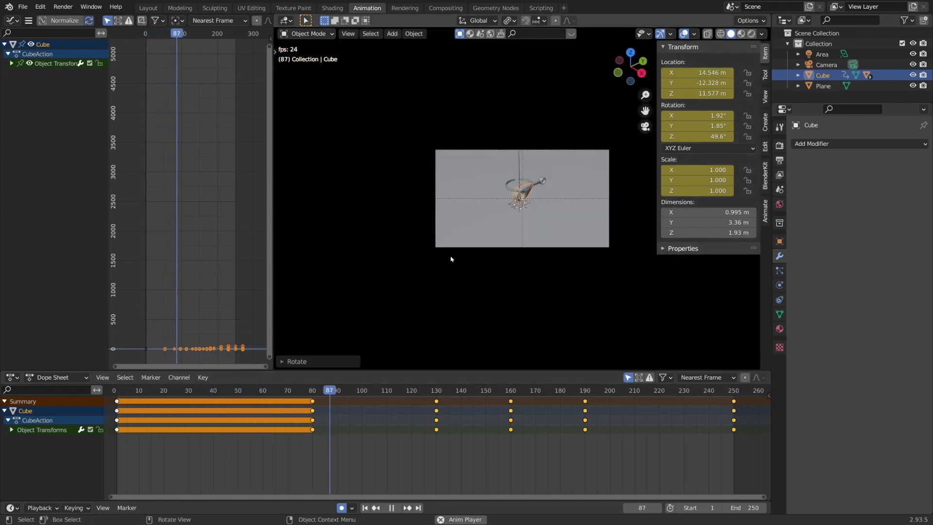
scroll(523, 241, "up", 3)
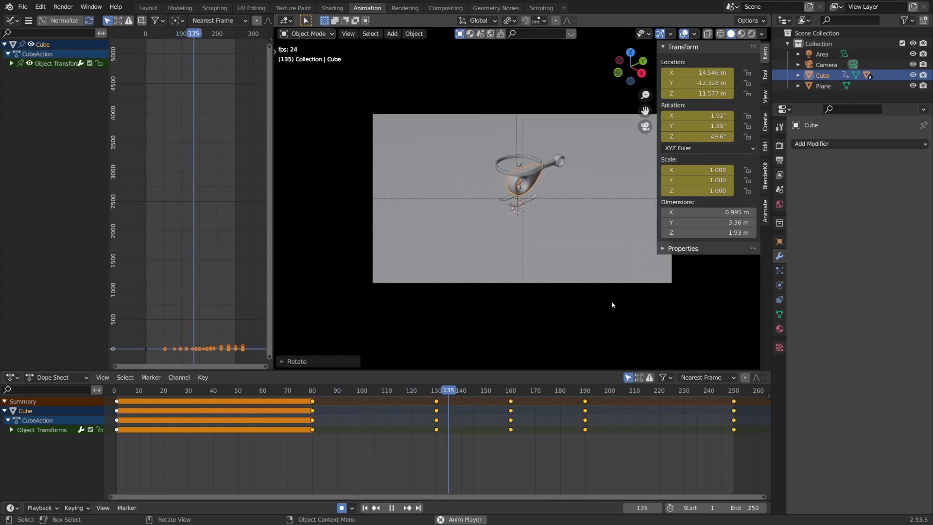
scroll(549, 258, "down", 1)
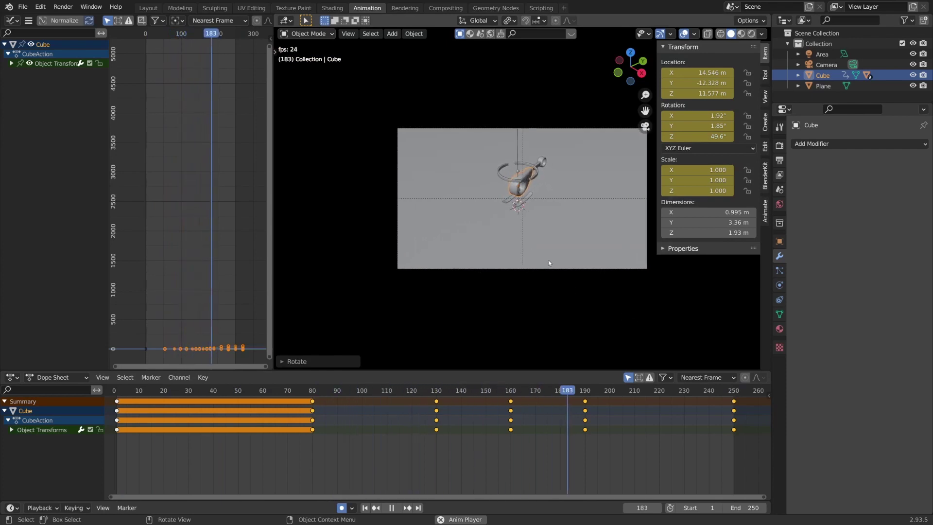